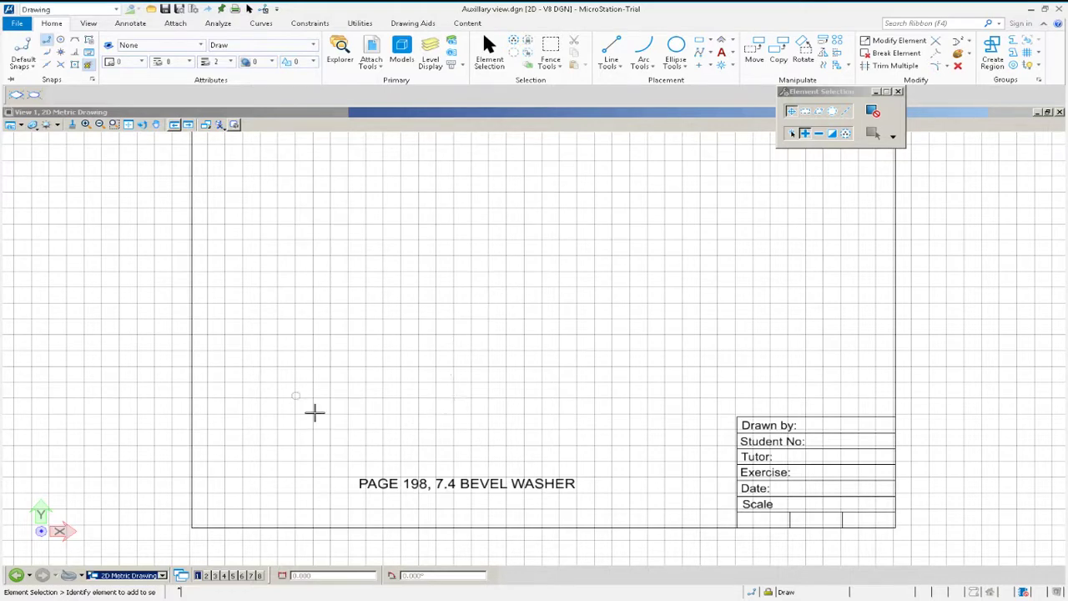
Draw the base's bottom edge as a horizontal line 66 long above the drawing title, with a short vertical step down from its right end.
click(606, 65)
click(634, 96)
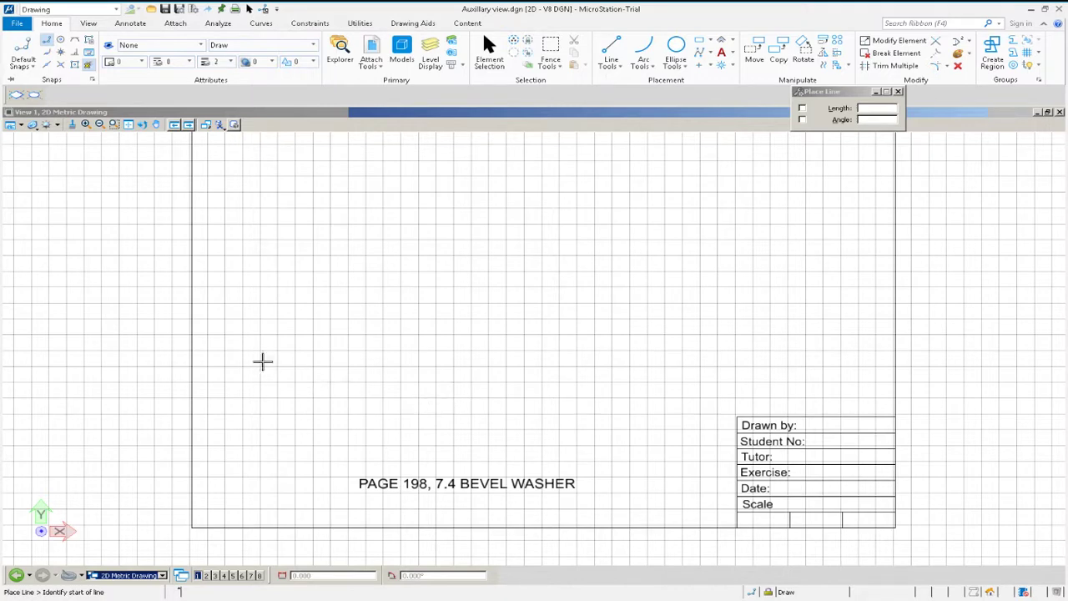
click(324, 428)
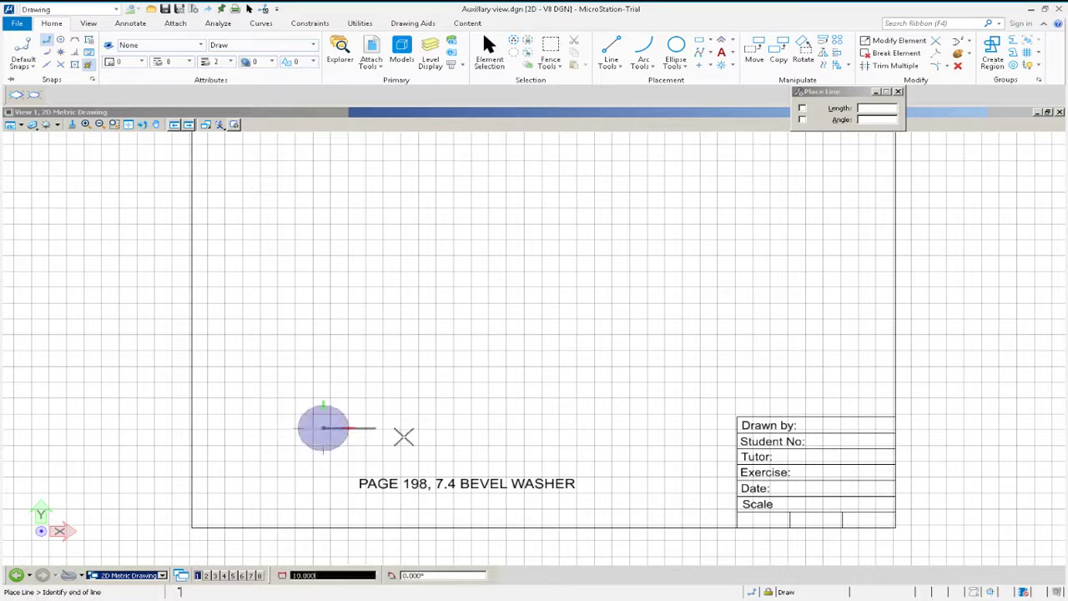
click(451, 440)
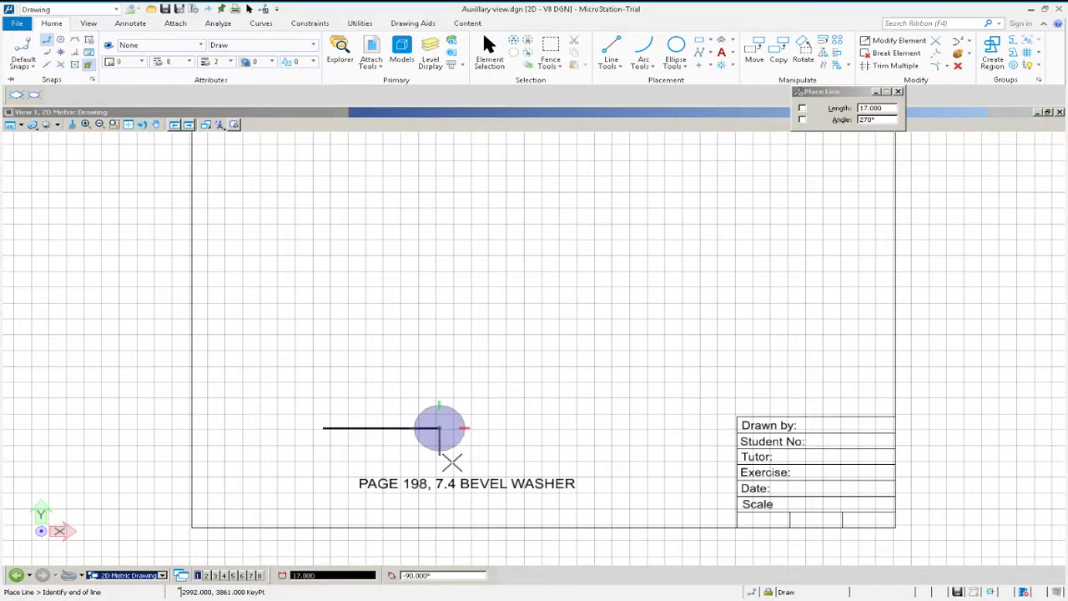
click(451, 457)
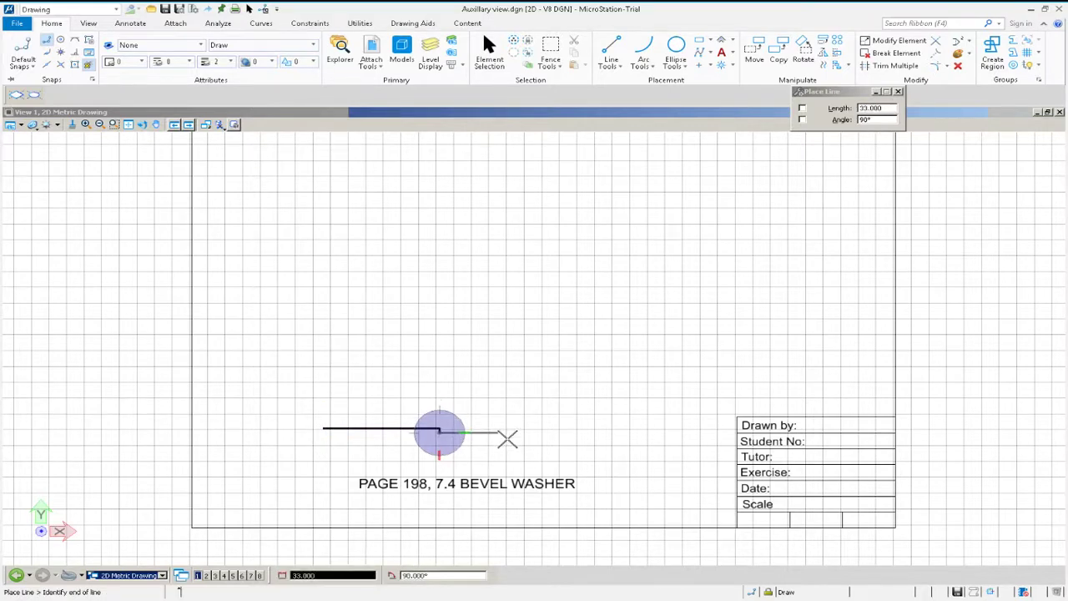
Close the base outline with a 10-long lower edge, a vertical right side, a 76-long top edge and a 9-high left side.
text(1)
key(Return)
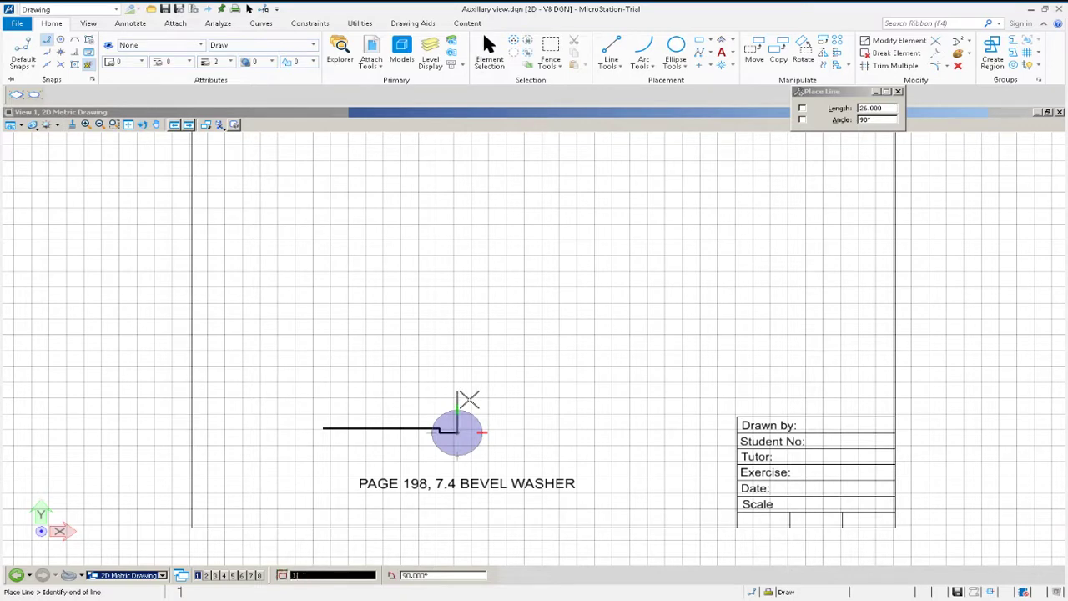
click(469, 399)
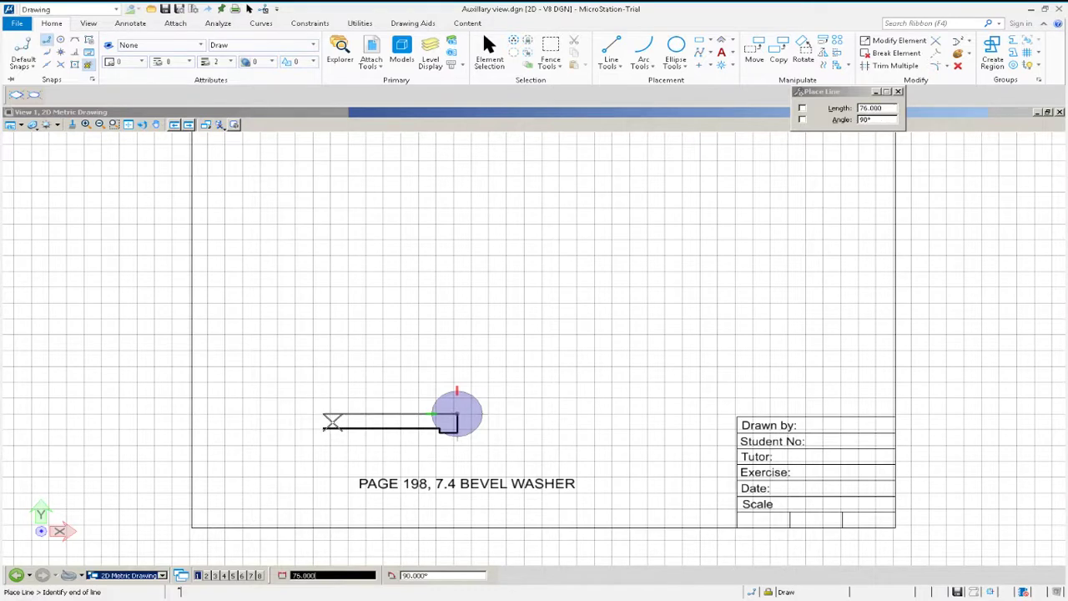
click(324, 416)
click(323, 429)
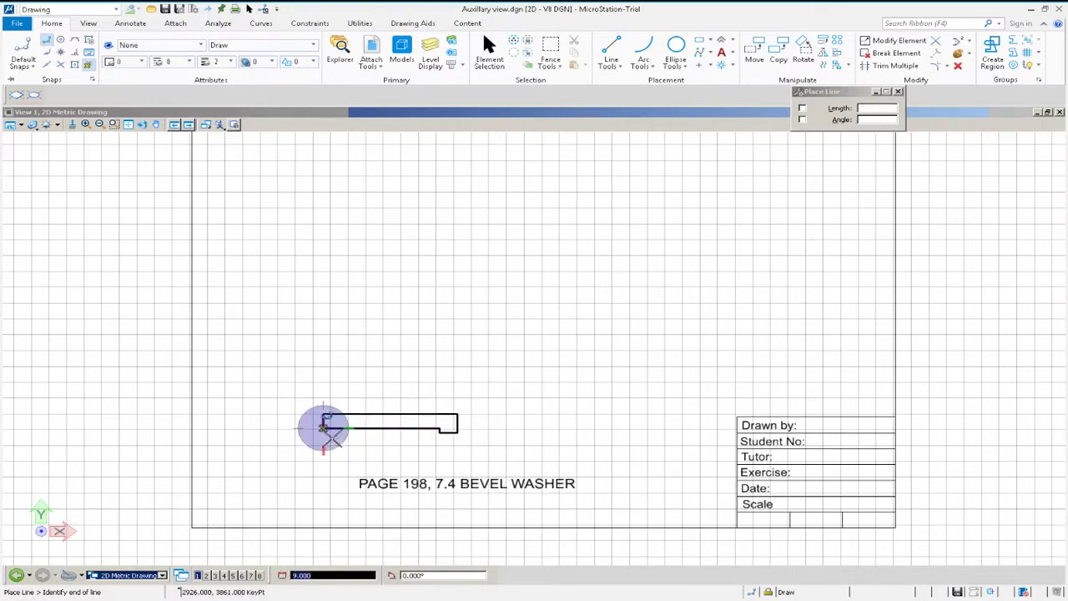
right_click(338, 447)
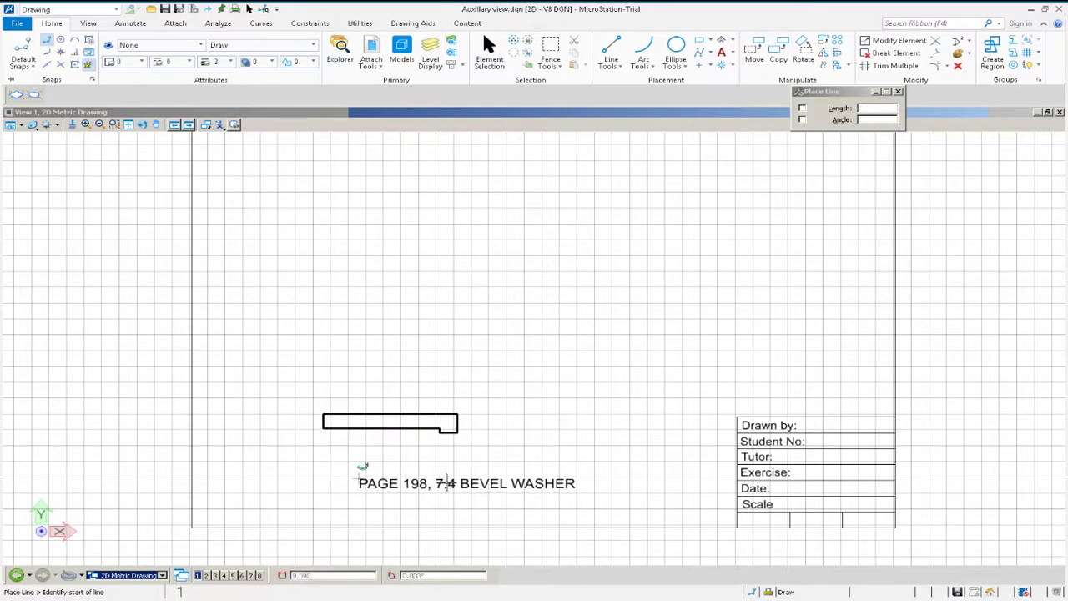
Draw a sloping line of length 60 at 150° up from the base's upper right corner.
click(468, 421)
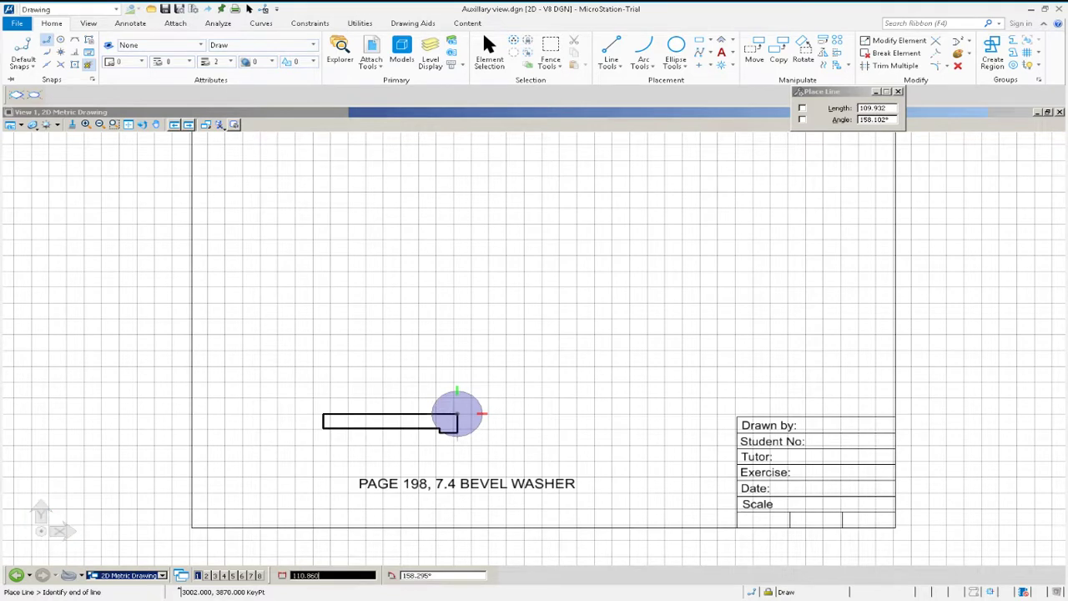
text(60)
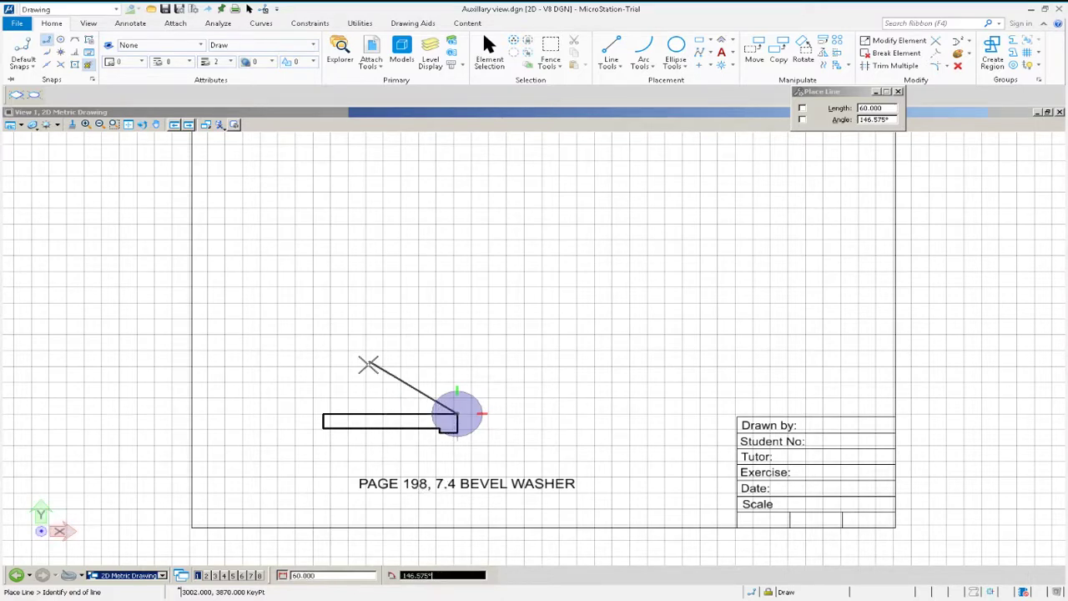
text(150)
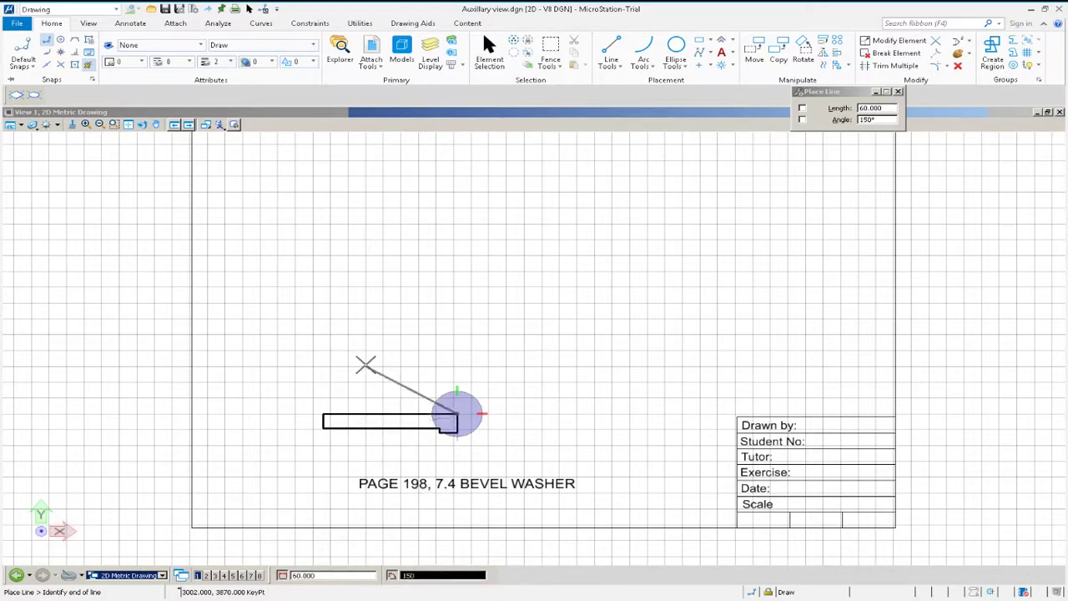
click(366, 365)
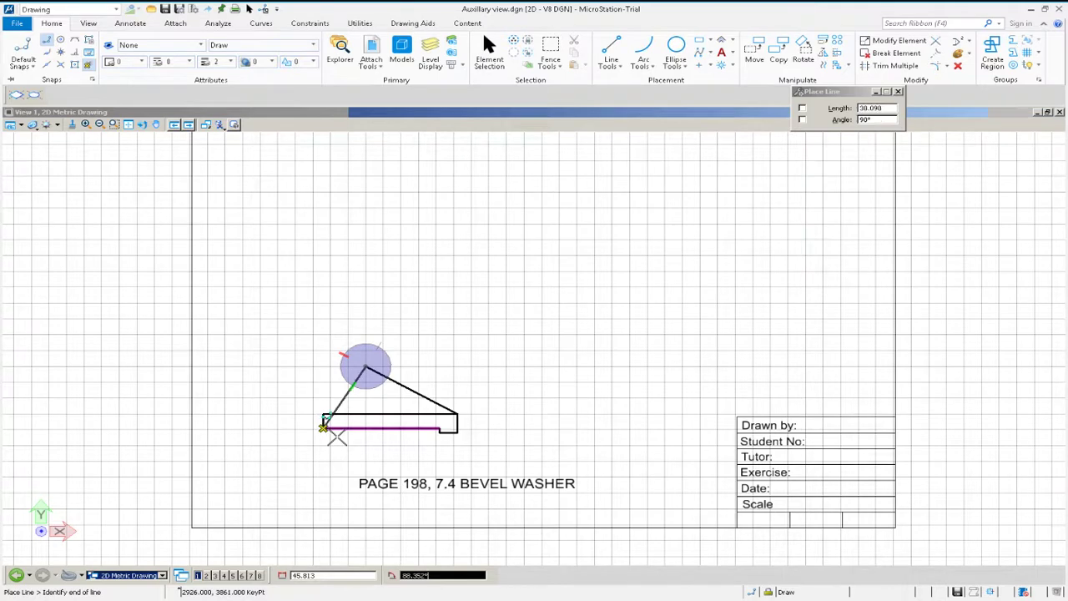
Draw a line about 38 long, perpendicular to the sloping line, from its upper end down past the base's top edge.
scroll(344, 428, up, 5)
scroll(403, 334, down, 2)
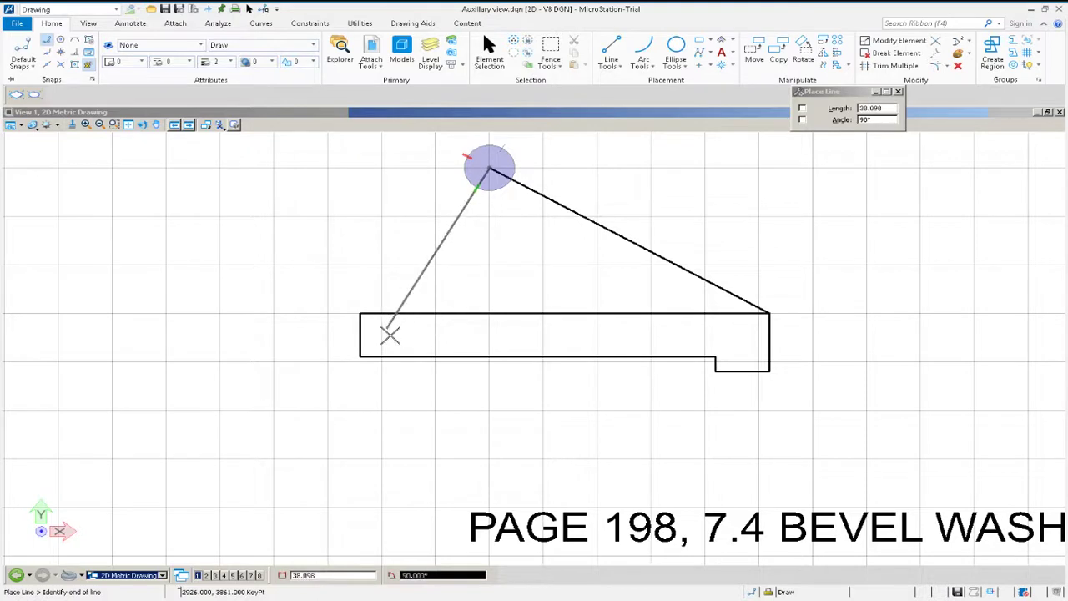
click(387, 328)
right_click(463, 327)
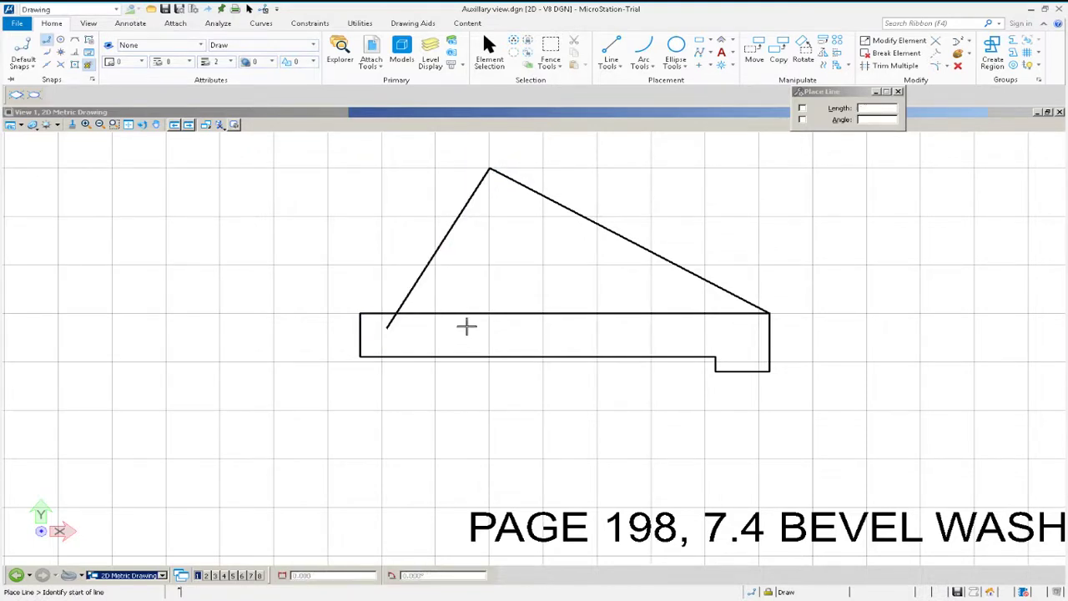
Trim the perpendicular line's overhanging lower end at the base's top edge using Trim Multiple.
click(896, 65)
click(455, 322)
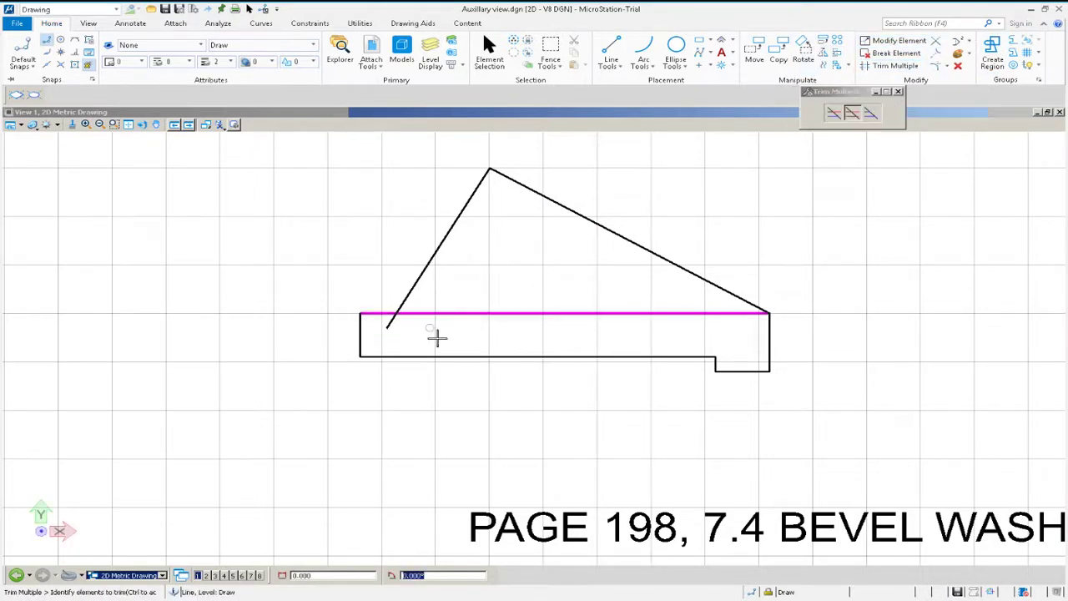
click(400, 331)
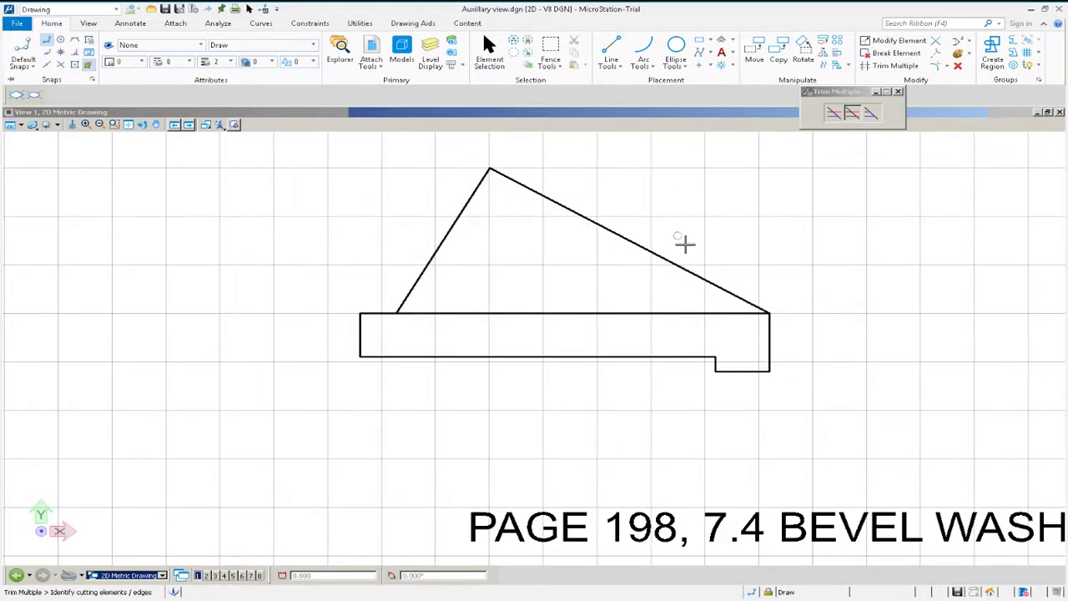
Copy the slanted left side parallel toward the lower right at a distance of 22.
click(823, 67)
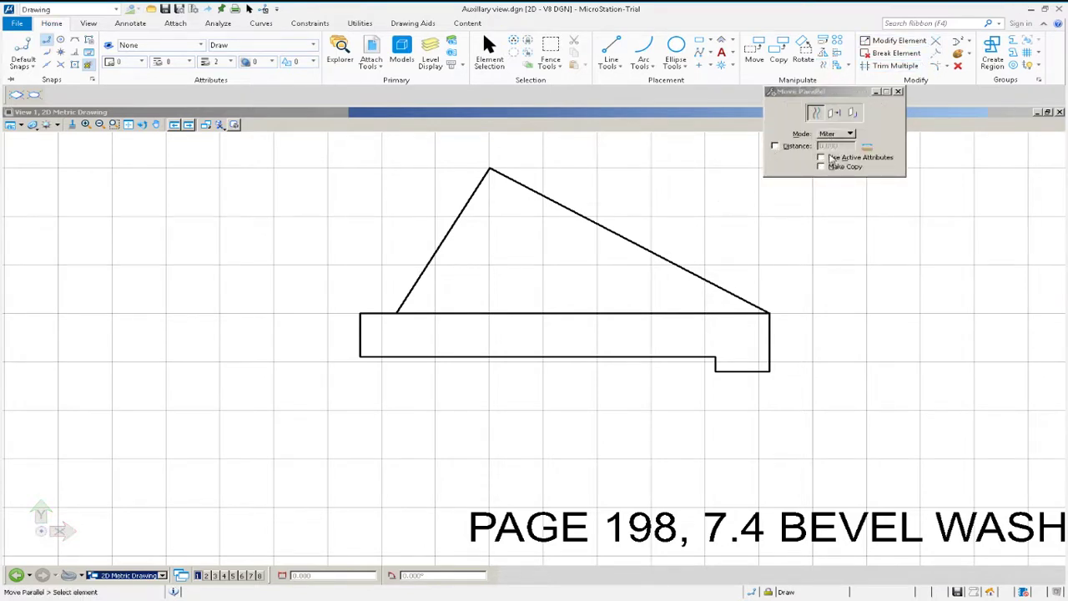
click(774, 146)
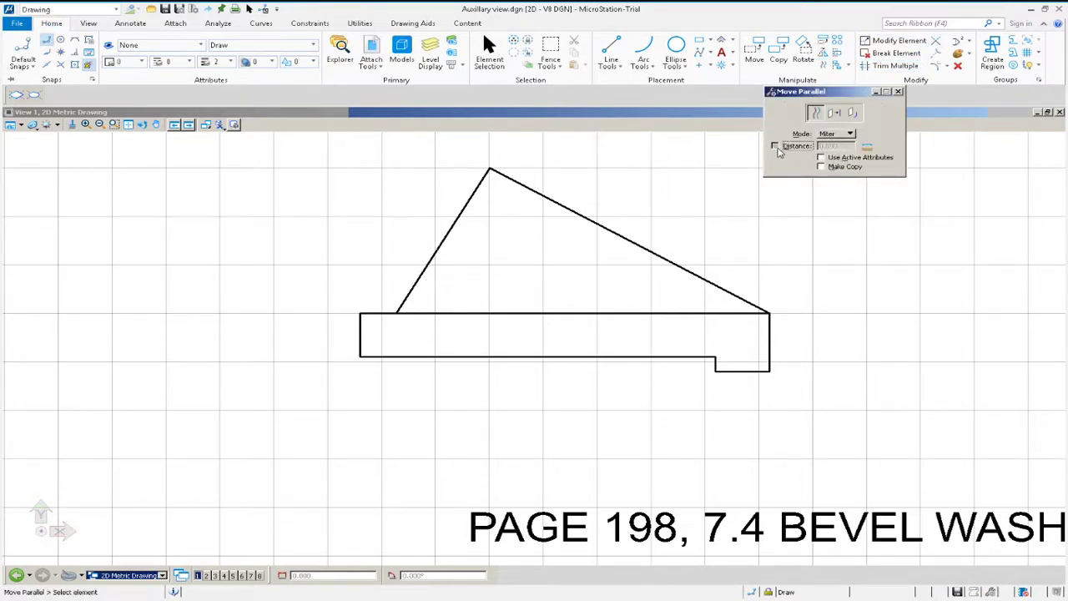
click(821, 167)
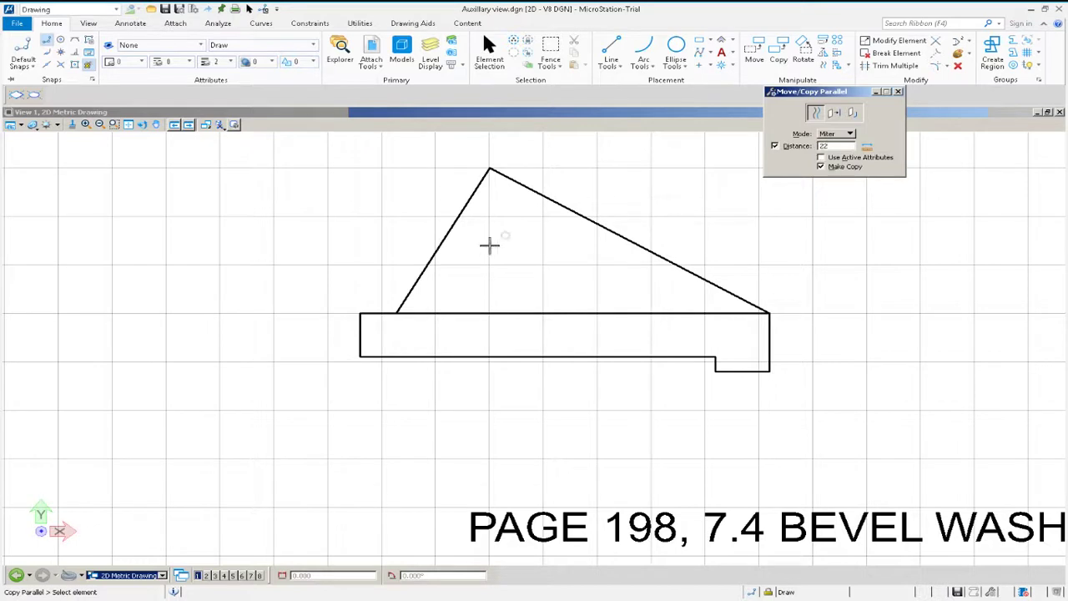
click(443, 252)
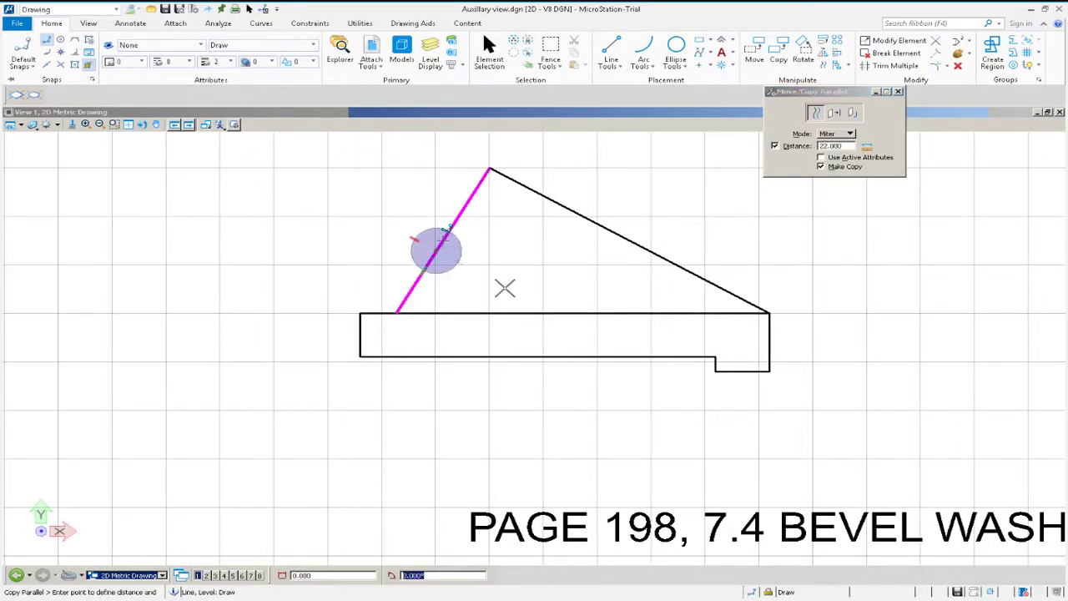
click(564, 304)
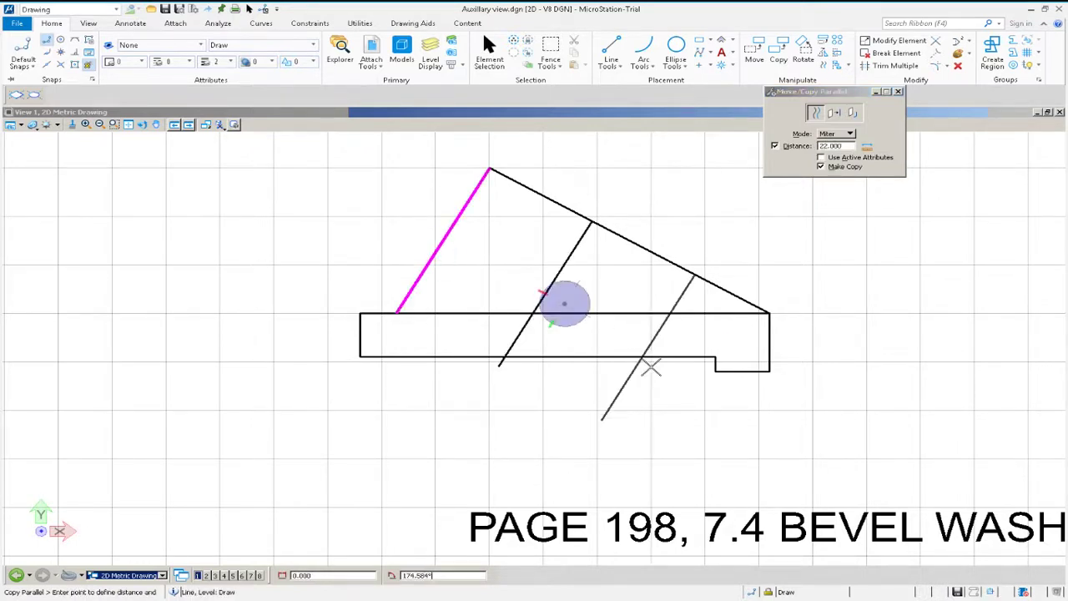
Copy the offset line parallel to both sides at a distance of 10 for the hole edges.
click(781, 158)
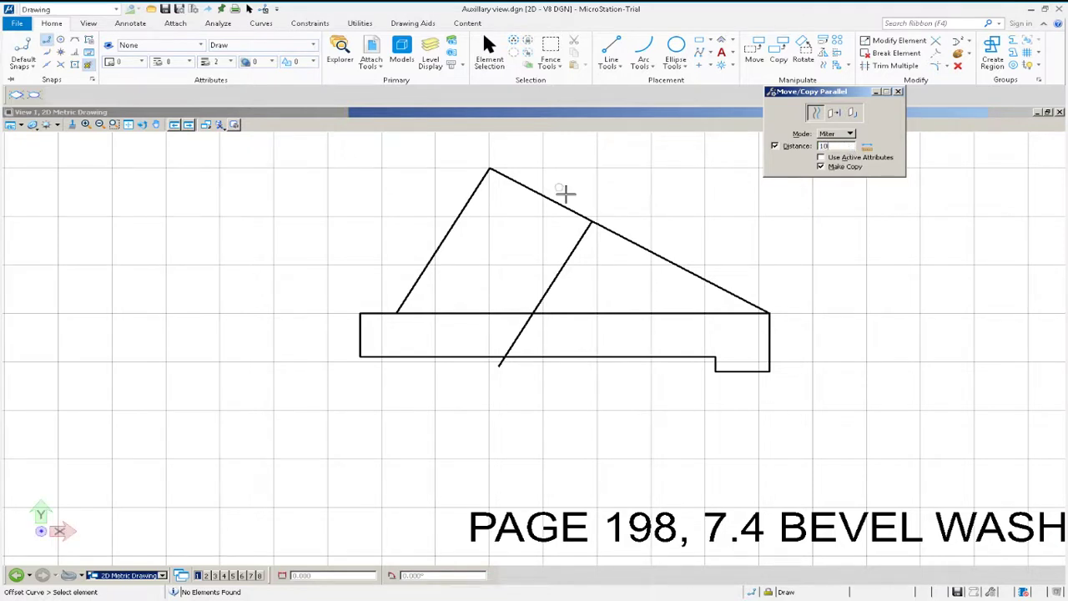
click(574, 257)
click(529, 239)
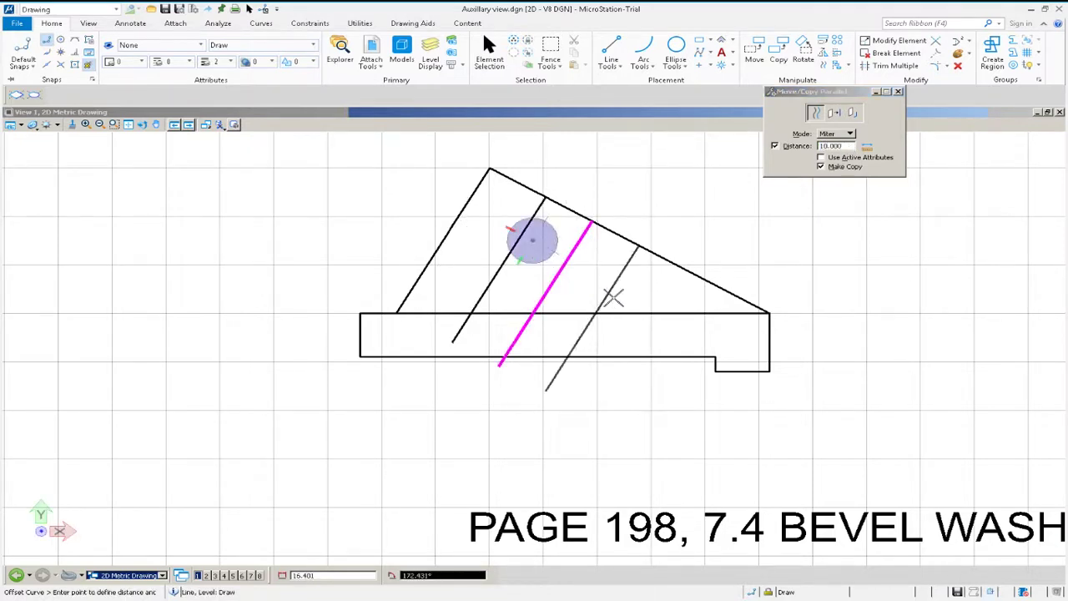
click(610, 288)
right_click(722, 377)
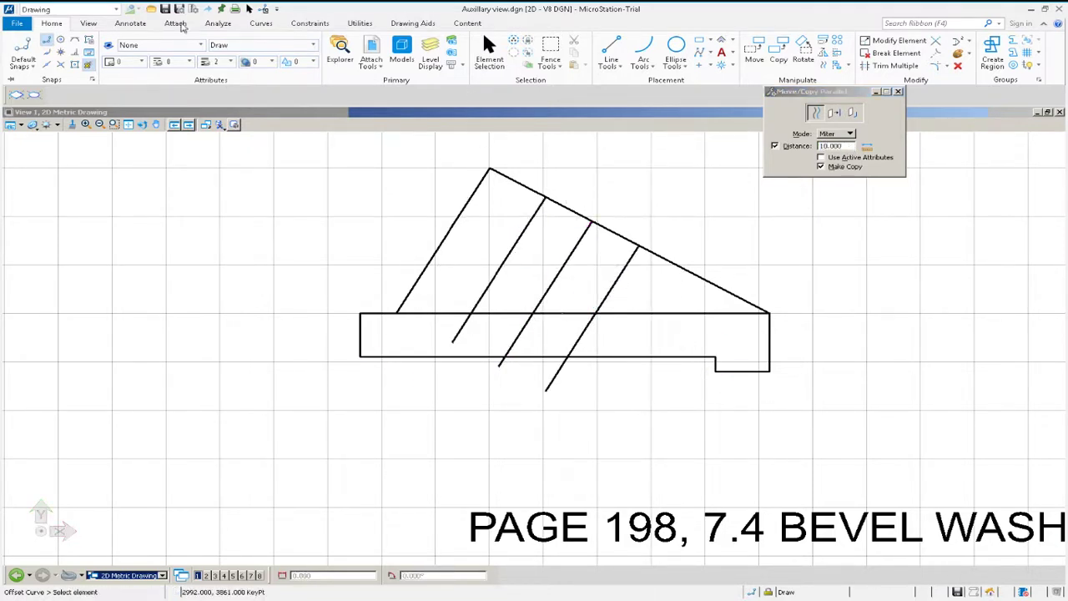
Move the two outer hole-edge lines to the hidden level and clear the selection.
click(489, 59)
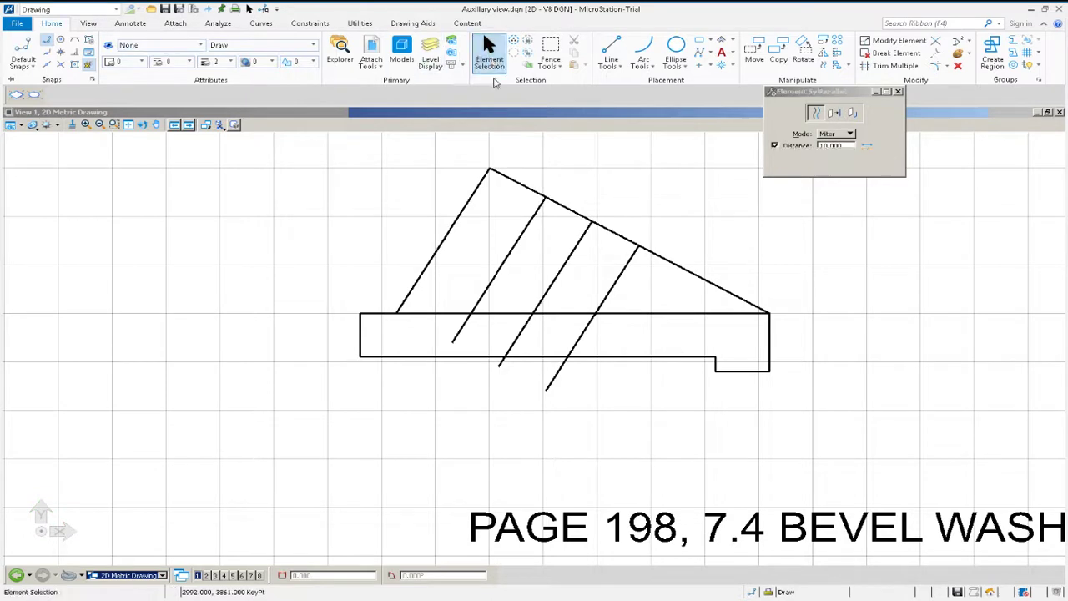
click(516, 265)
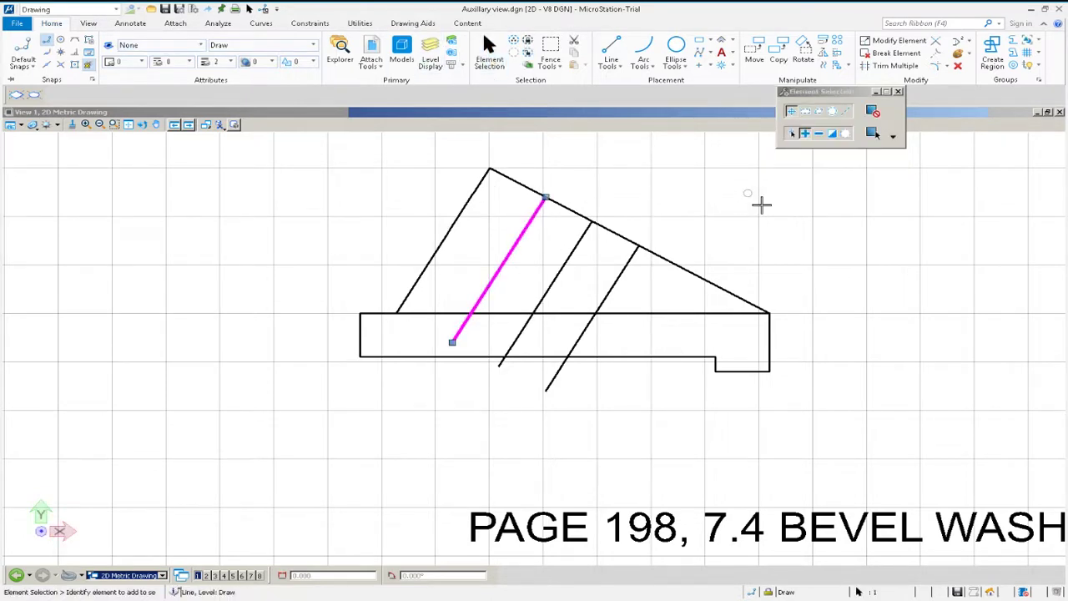
click(613, 297)
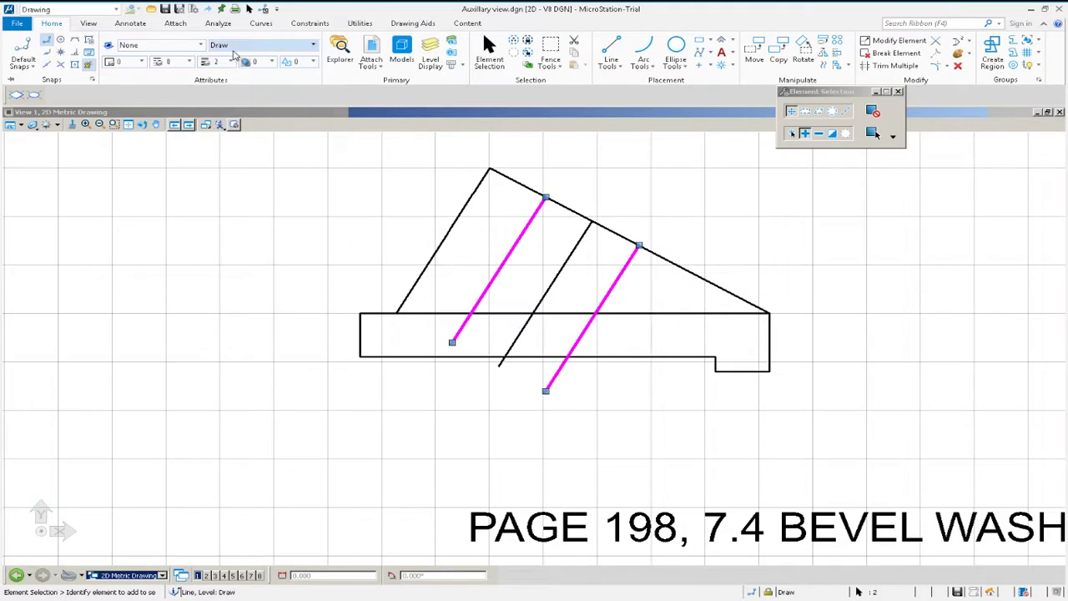
click(236, 47)
click(239, 172)
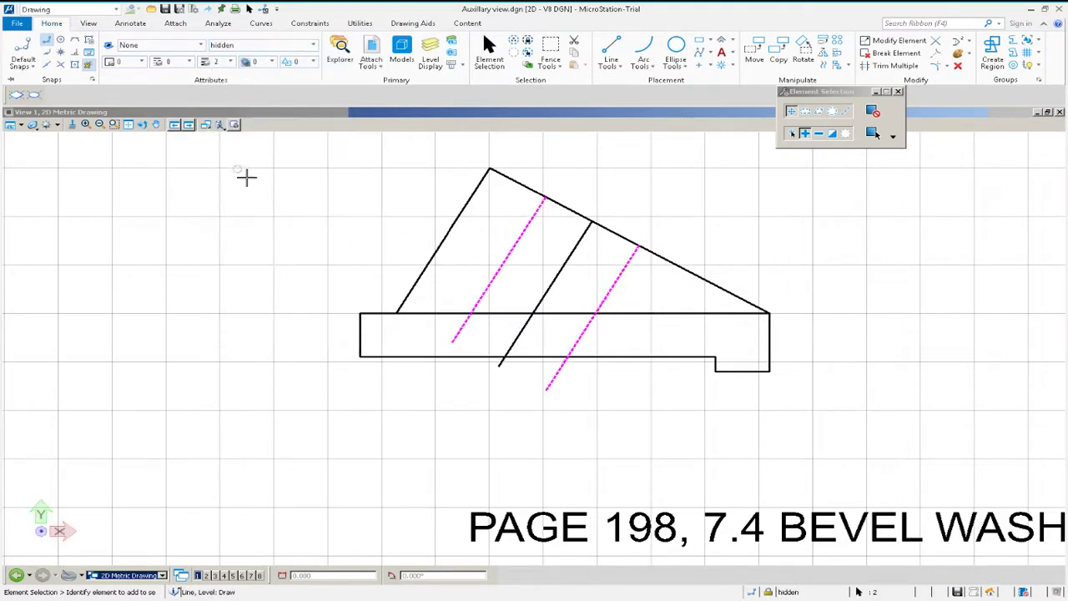
click(845, 134)
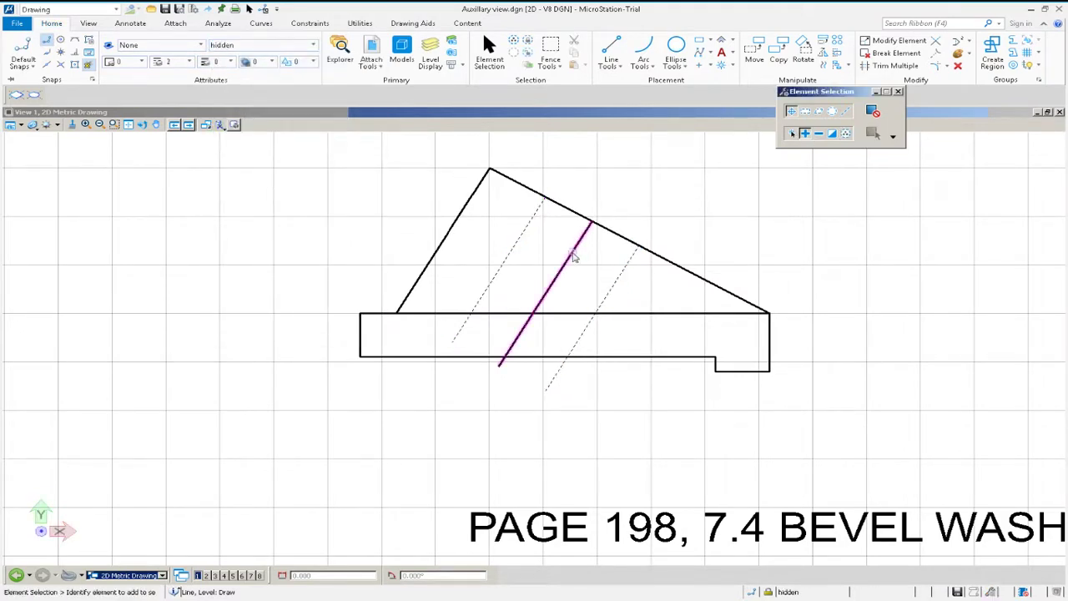
Move the middle line between the hole edges to the centre line level and clear the selection.
click(572, 255)
click(267, 52)
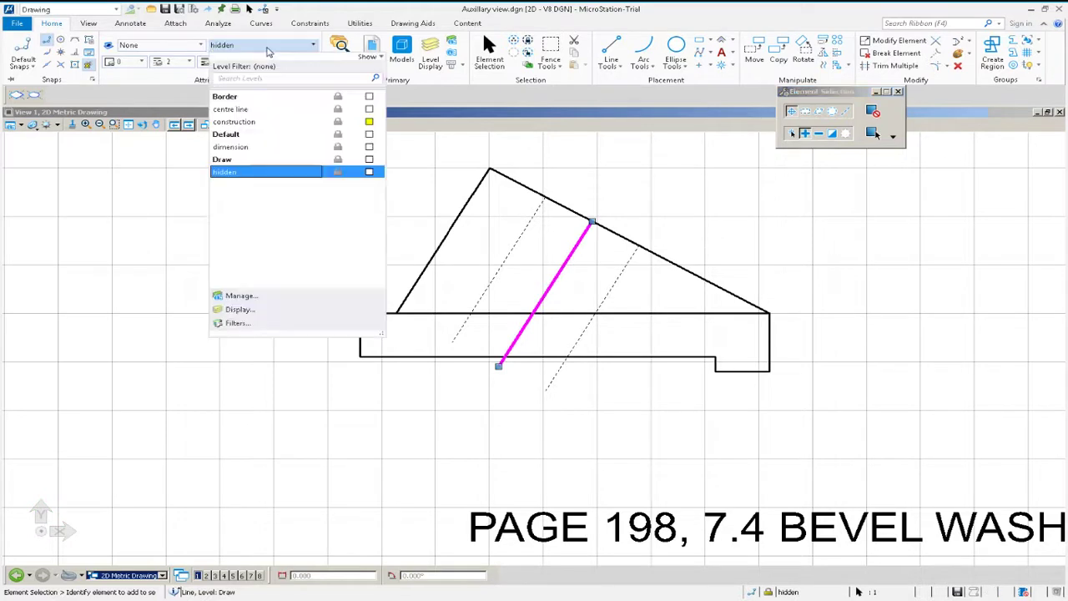
click(262, 108)
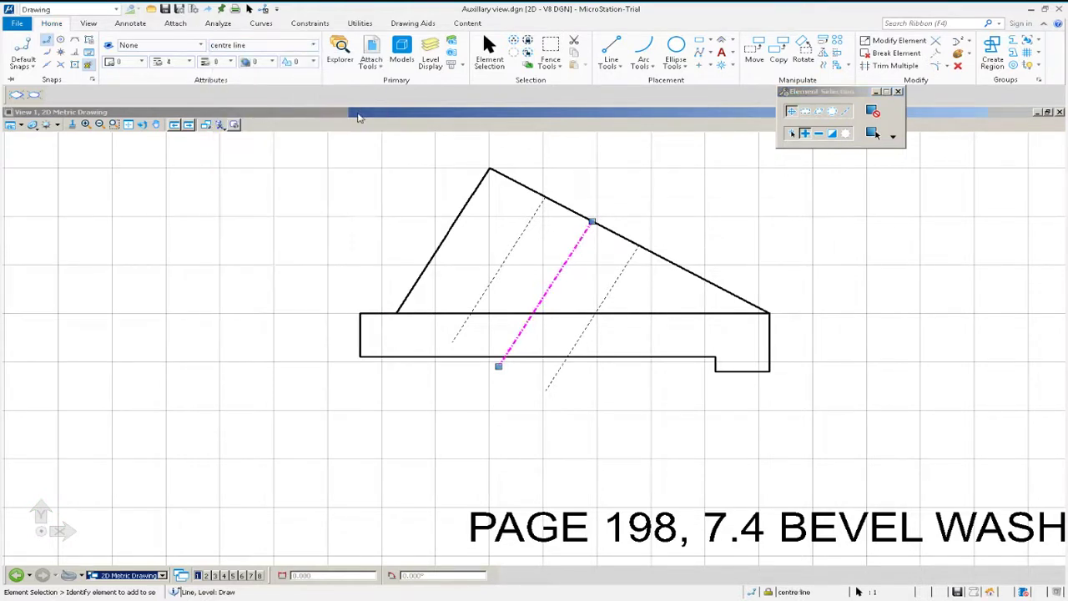
click(845, 134)
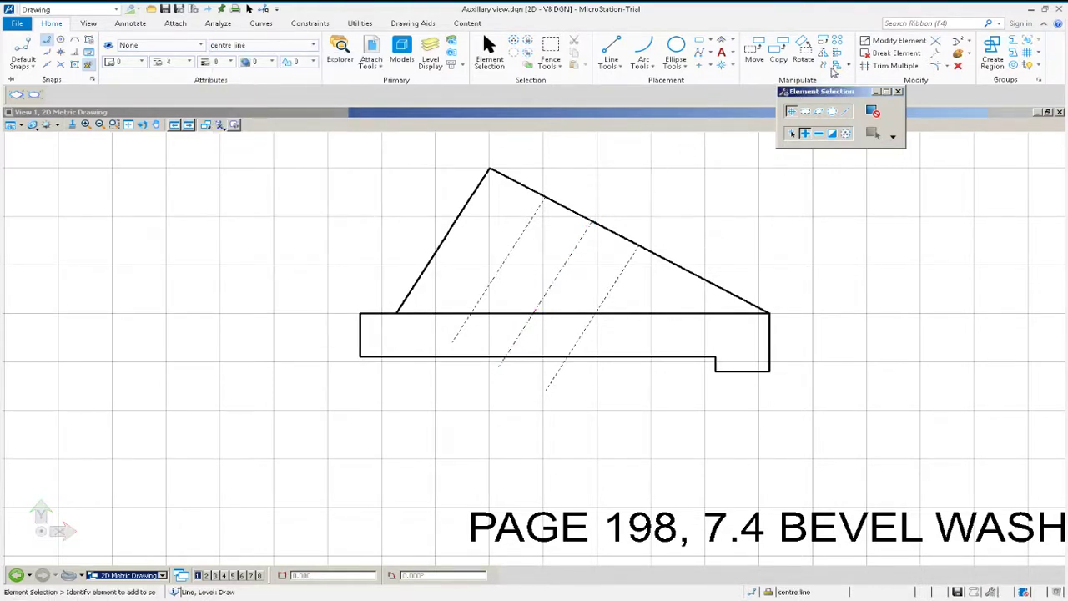
Trim the right hidden line and extend the left one to the base's bottom edge.
click(888, 66)
click(553, 357)
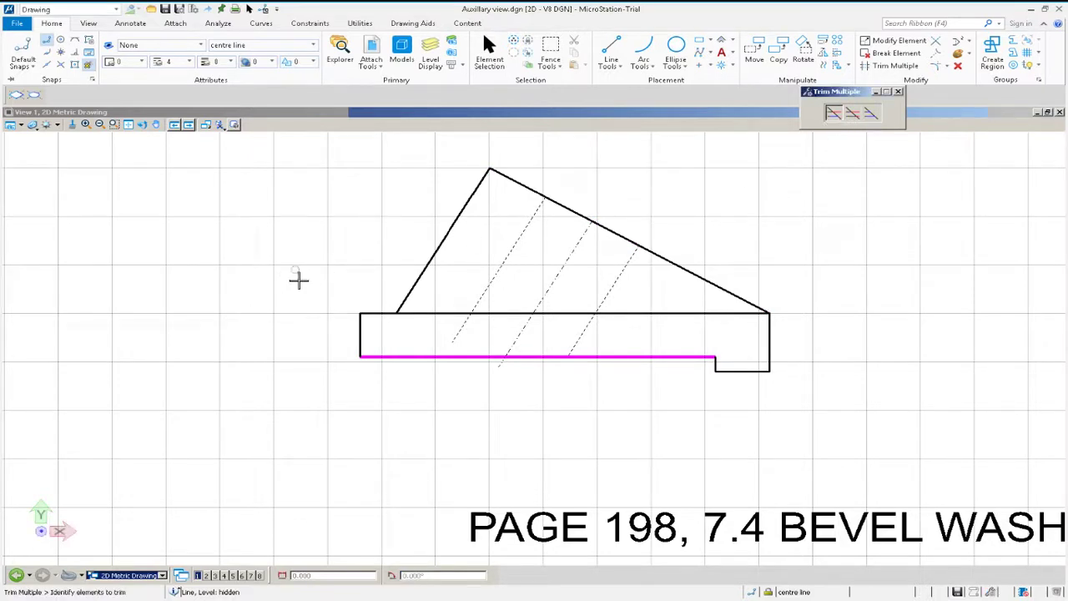
click(462, 348)
click(486, 381)
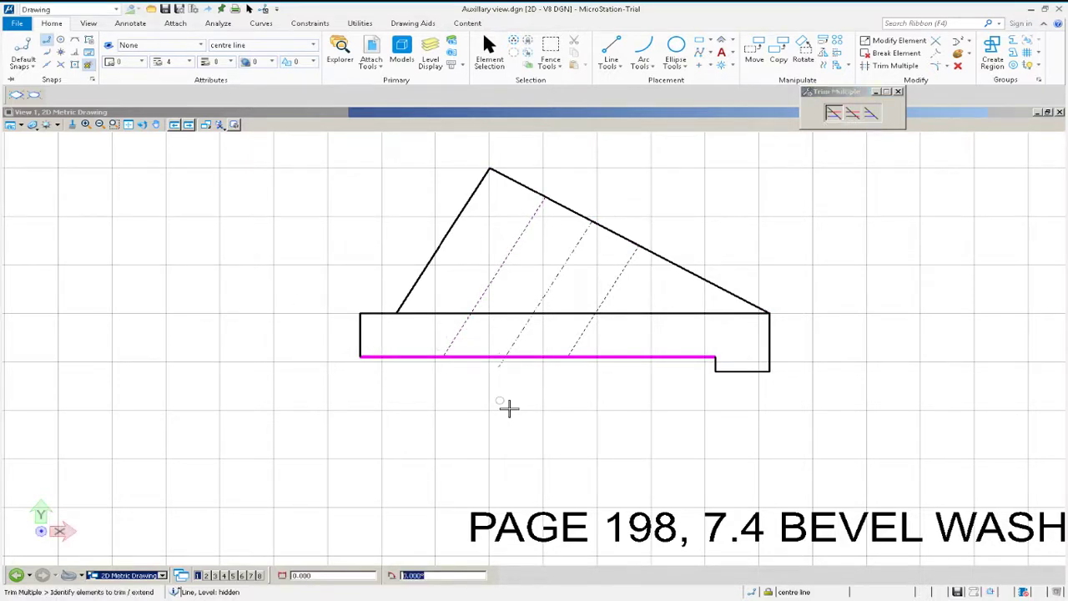
right_click(507, 408)
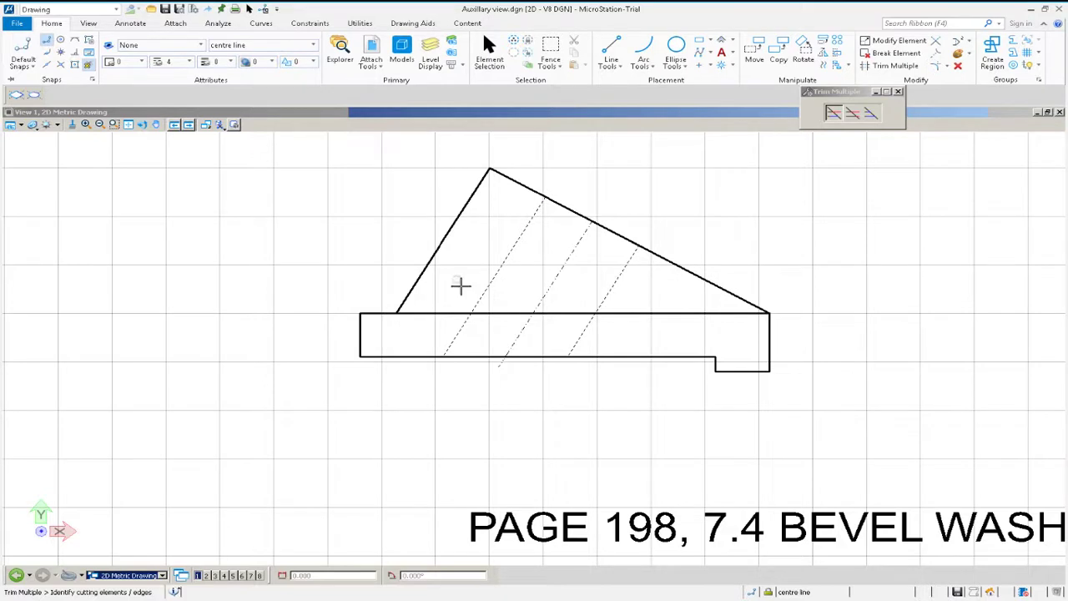
Check the spacing between the hole's centre line and left hidden edge using a perpendicular-to-line dimension with True alignment.
scroll(609, 244, up, 3)
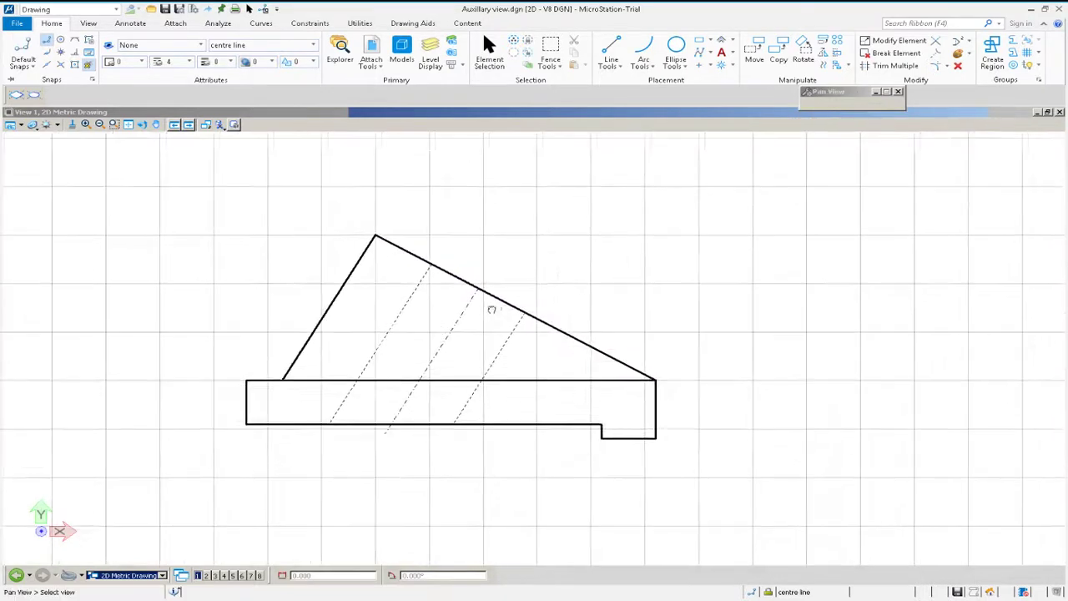
click(130, 25)
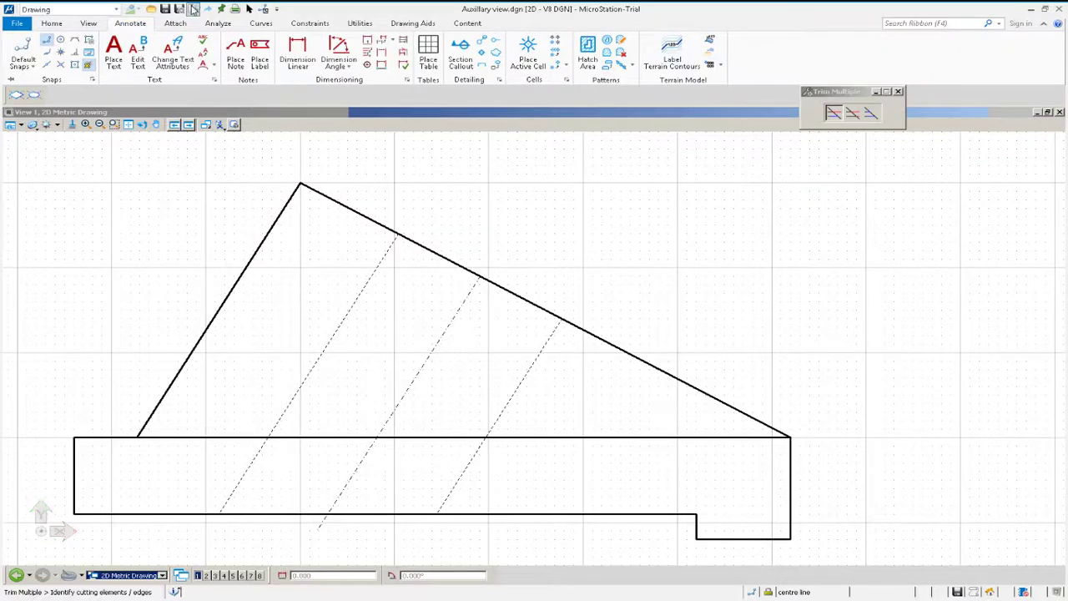
click(367, 42)
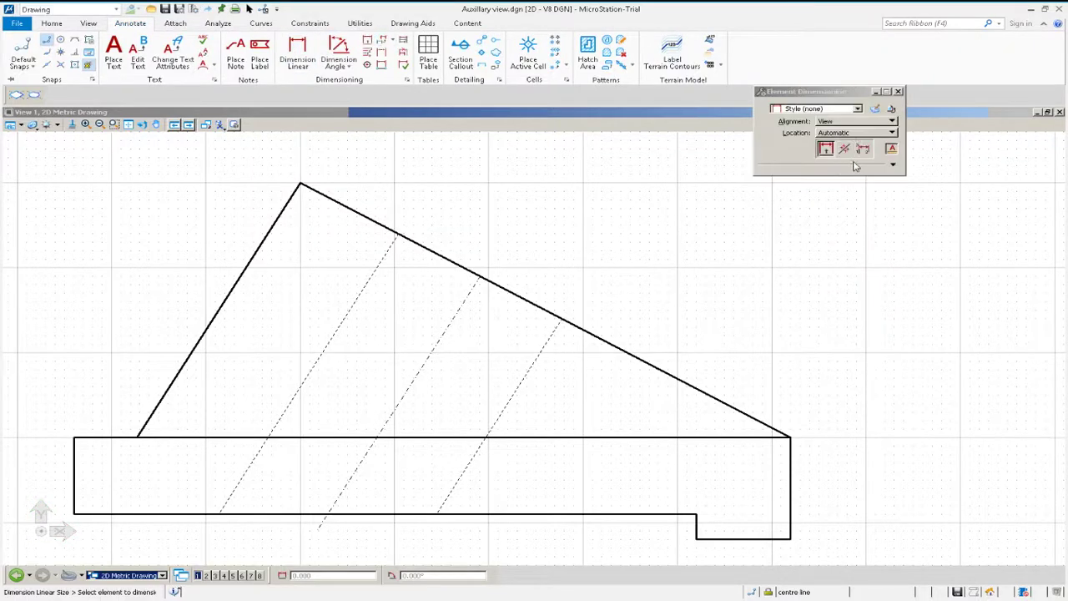
click(822, 110)
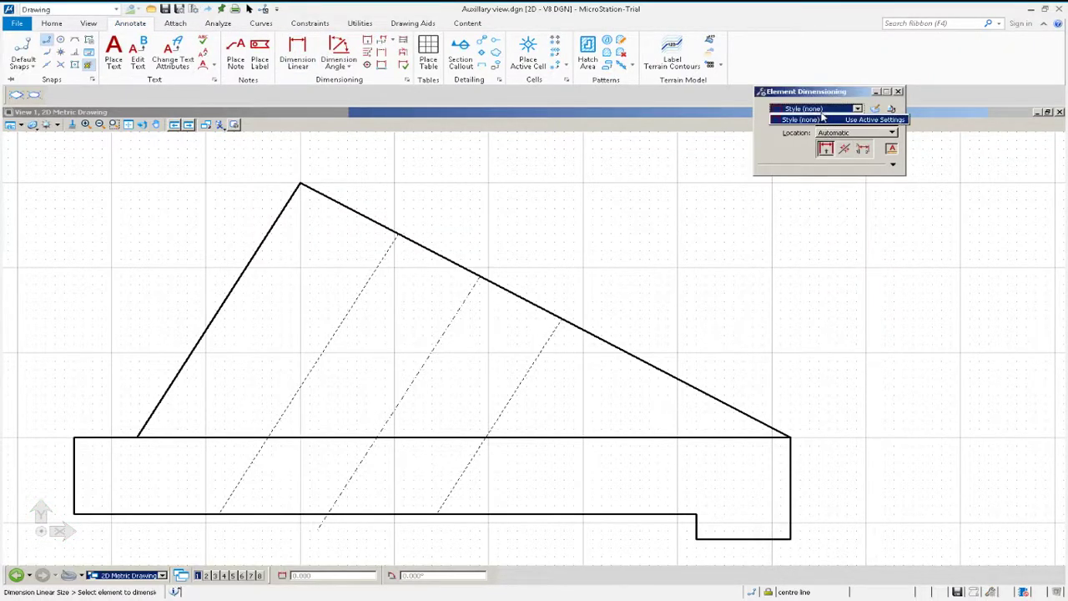
click(831, 120)
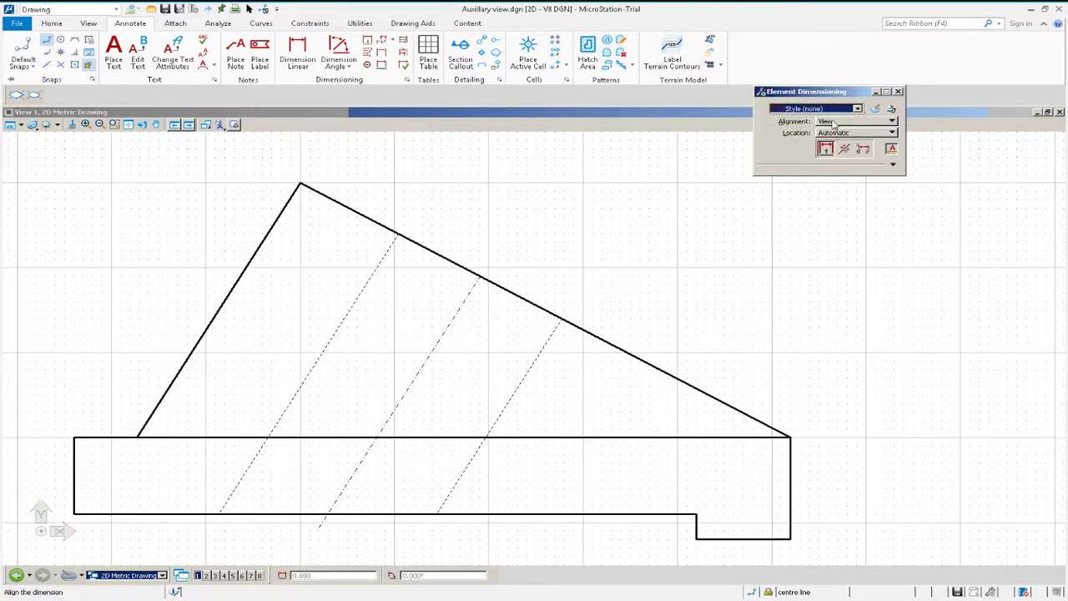
click(843, 121)
click(837, 142)
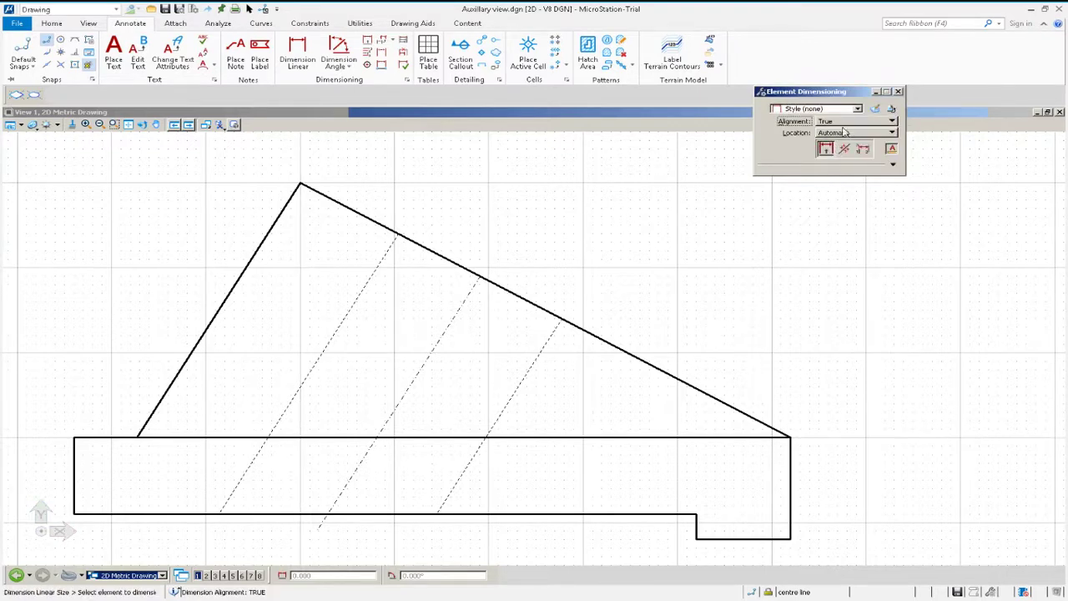
drag(845, 132, 735, 157)
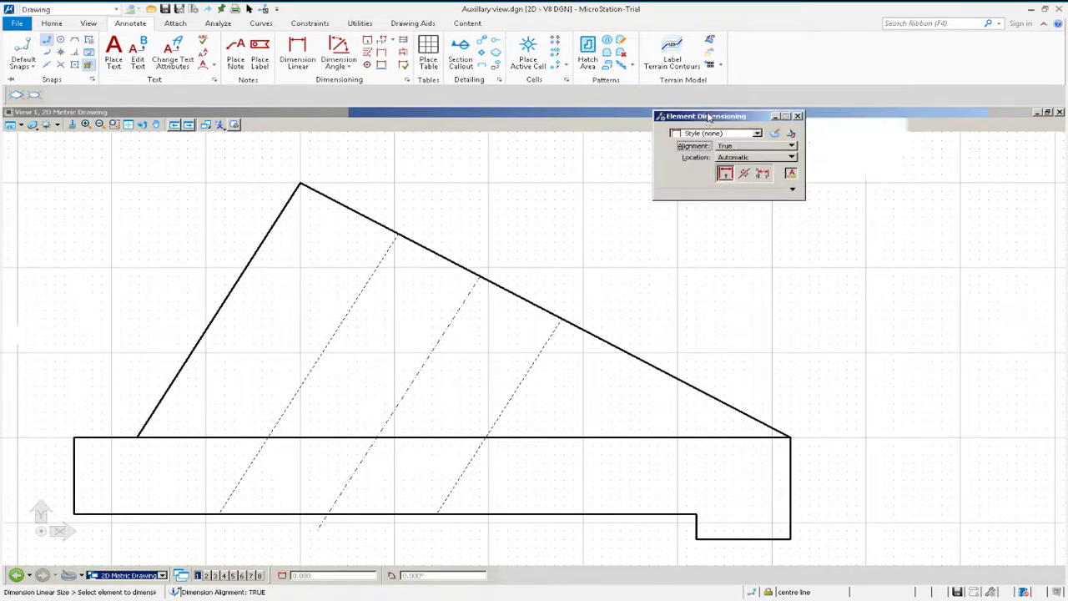
click(763, 177)
click(435, 344)
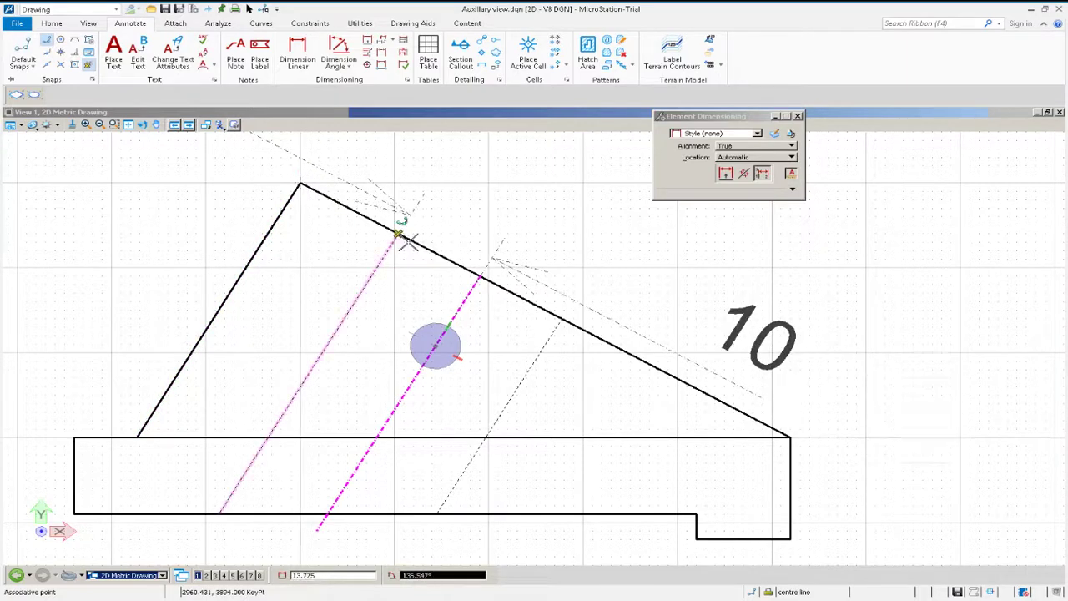
right_click(470, 222)
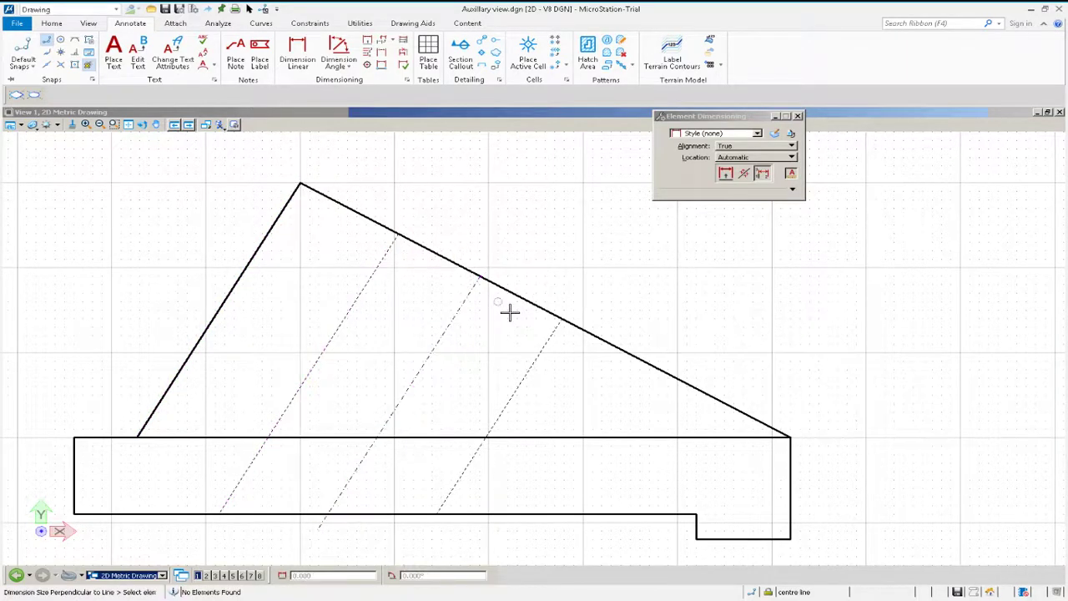
Select the hole's centre line, extend its upper end beyond the sloped edge and clear the selection.
click(57, 30)
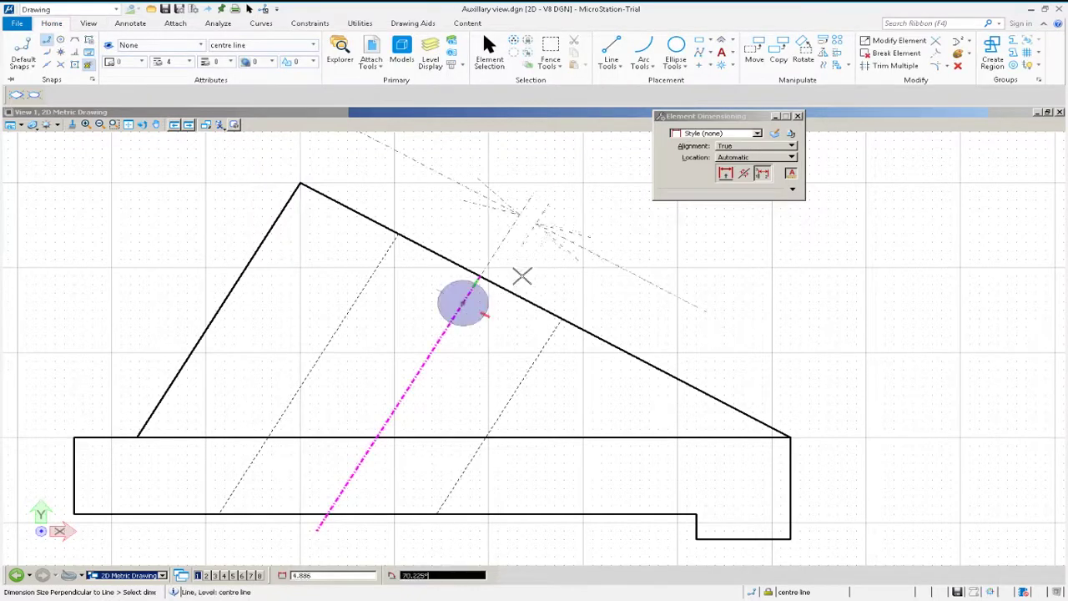
click(489, 57)
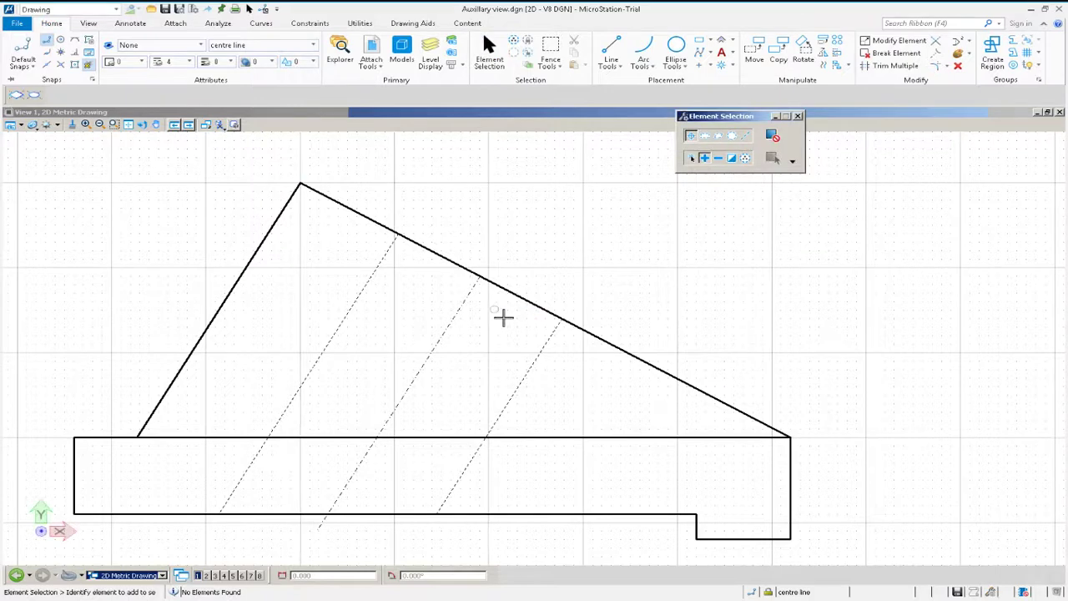
click(458, 325)
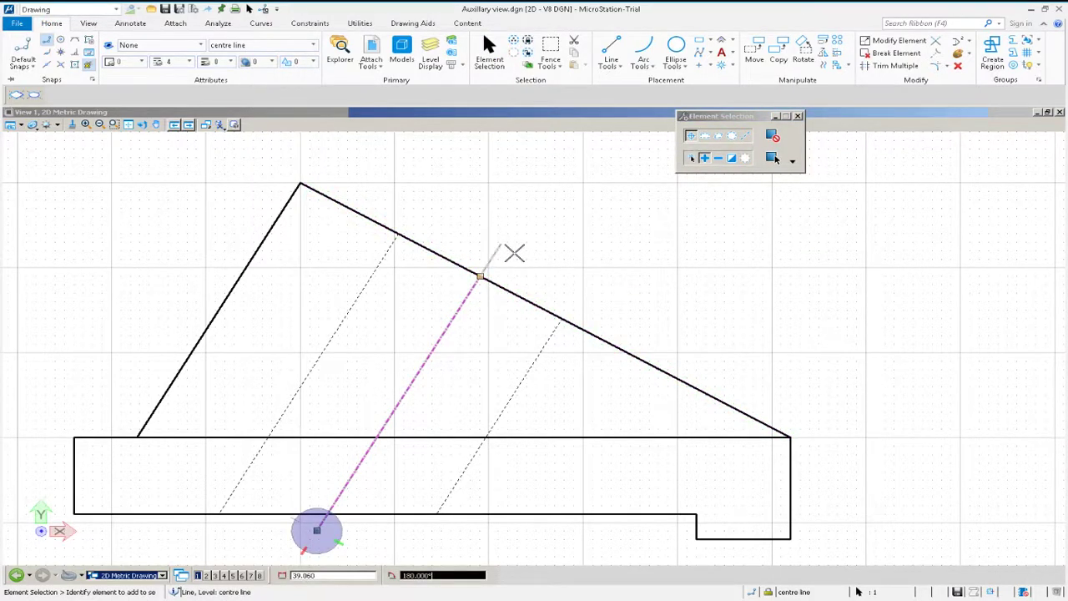
click(514, 253)
click(662, 263)
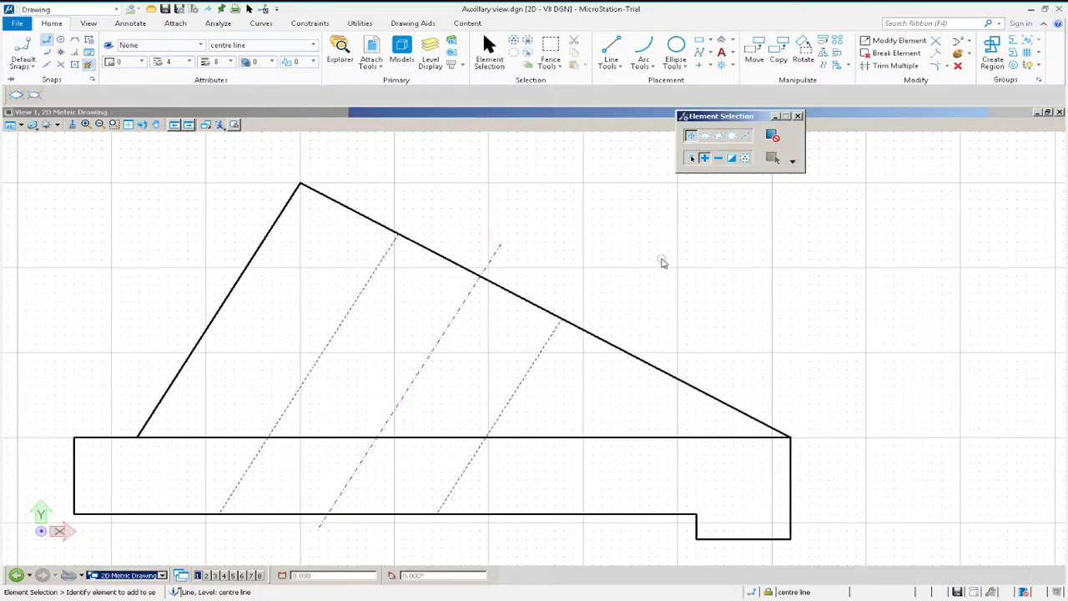
Make construction the active level.
scroll(655, 265, down, 4)
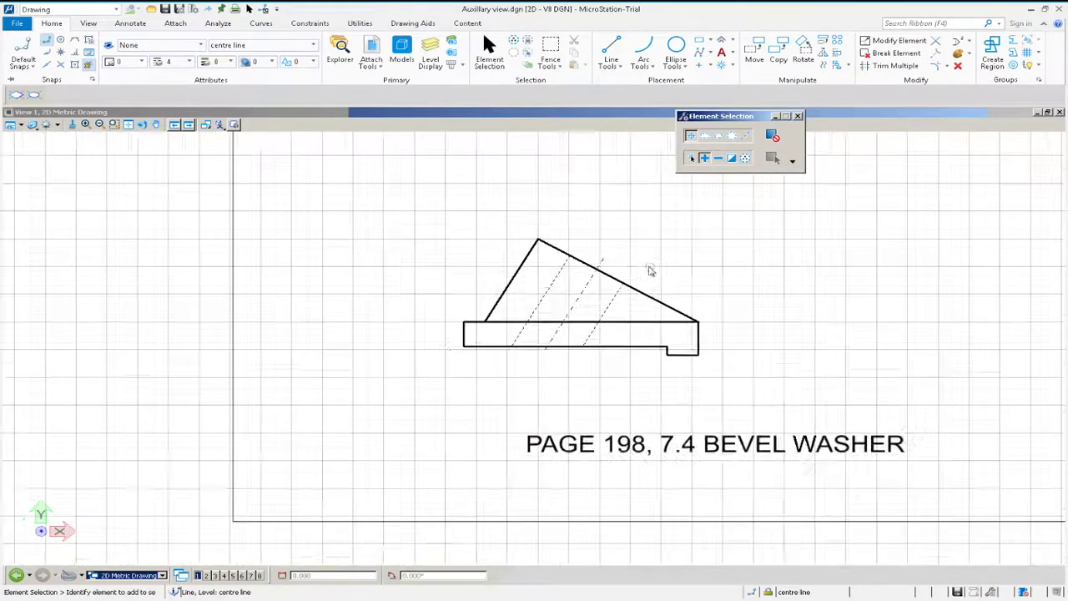
scroll(648, 270, up, 2)
middle_drag(650, 307, 552, 372)
right_click(552, 372)
scroll(552, 372, down, 4)
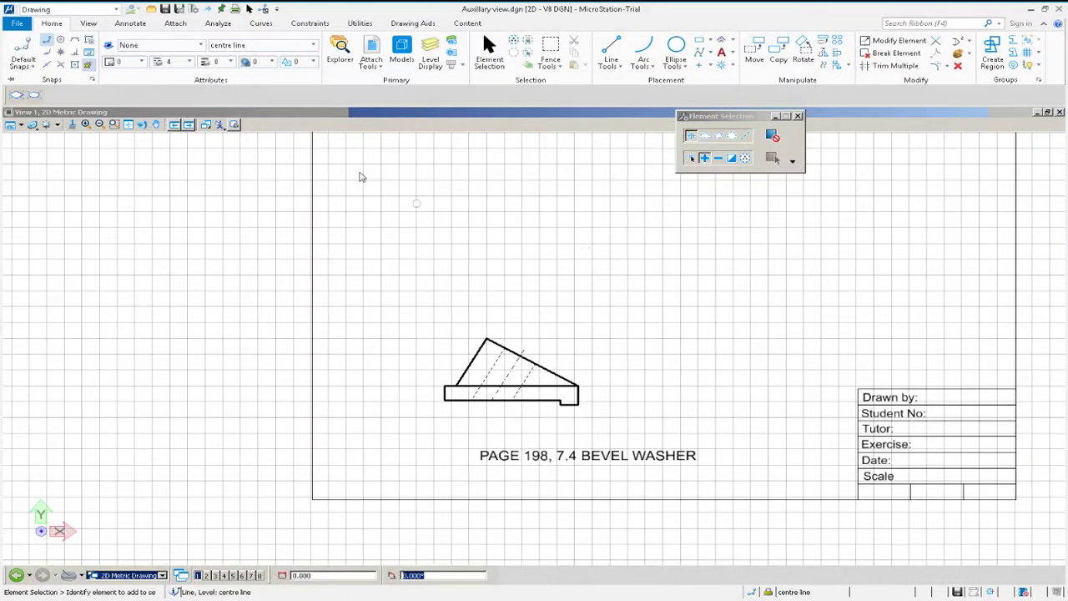
click(264, 46)
click(251, 122)
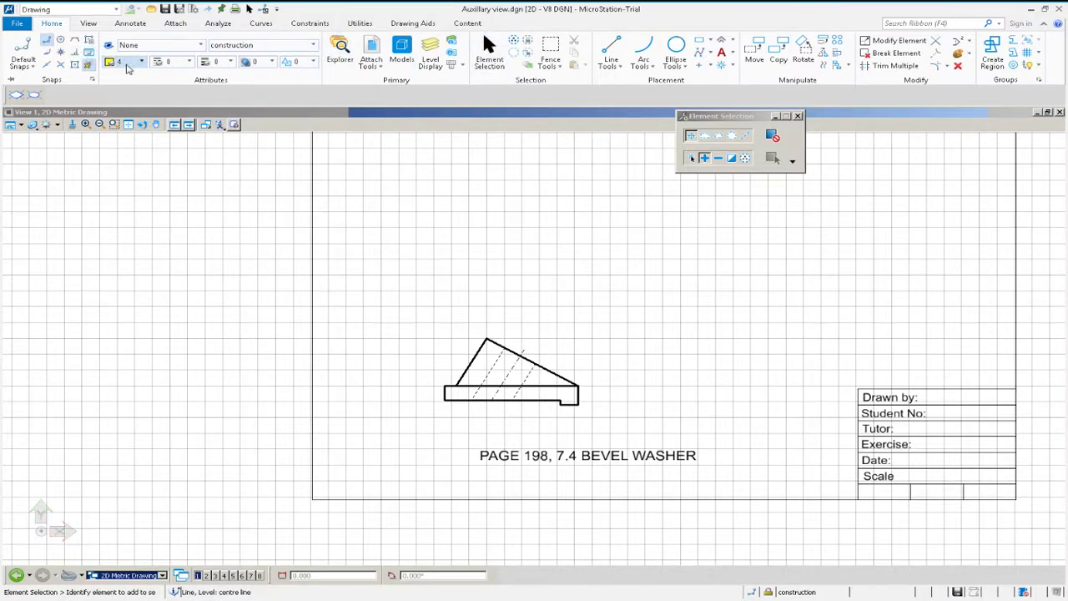
Change the construction level's colour to red, colour 27, in the Level Manager and close it.
mouse_move(664, 276)
middle_down()
mouse_move(529, 291)
mouse_move(522, 309)
middle_up()
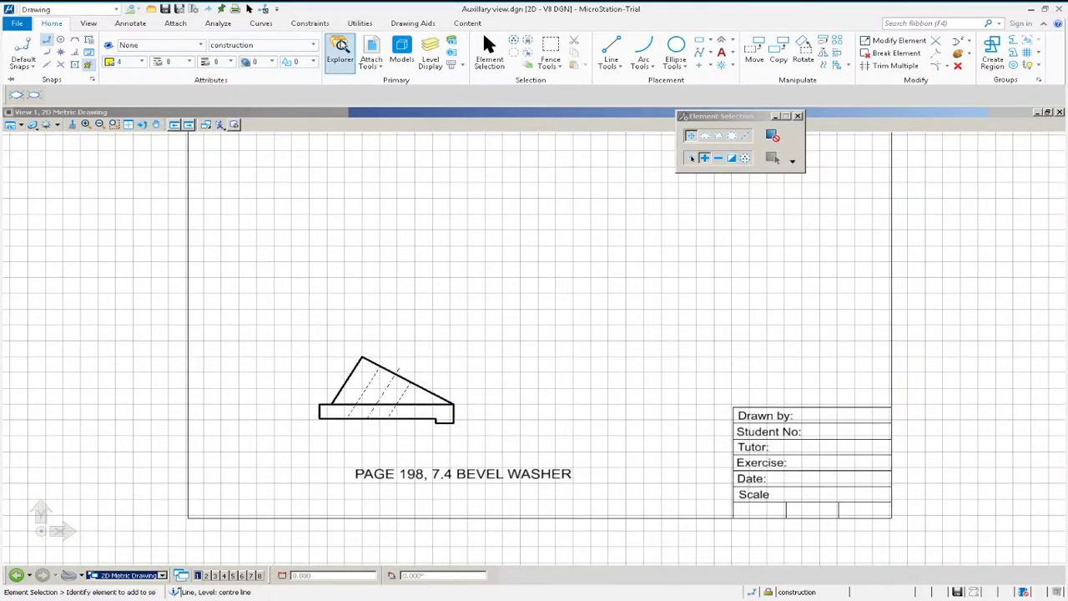
click(452, 43)
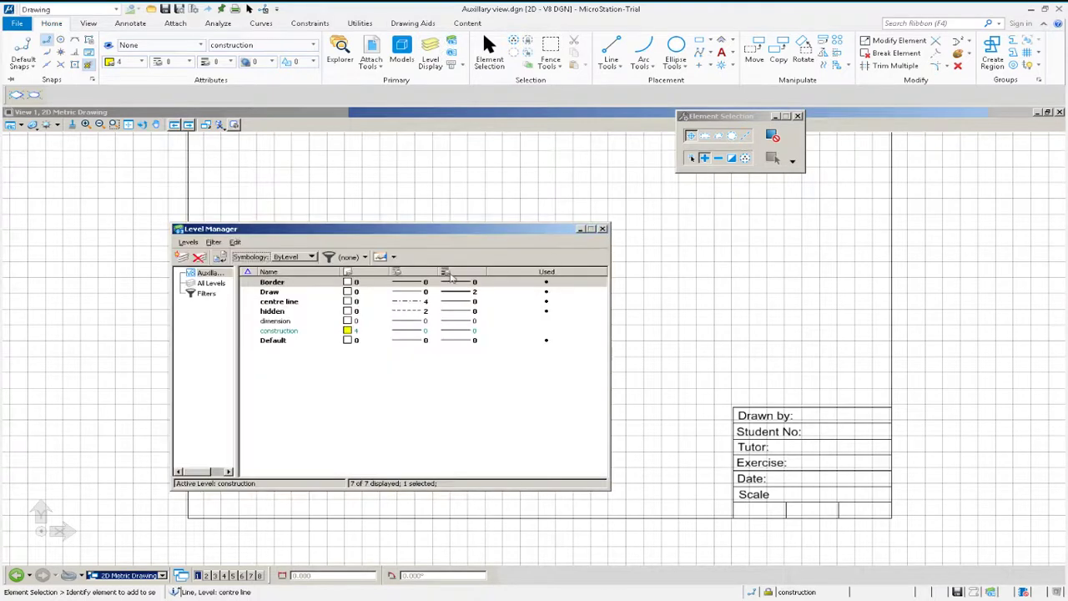
click(347, 330)
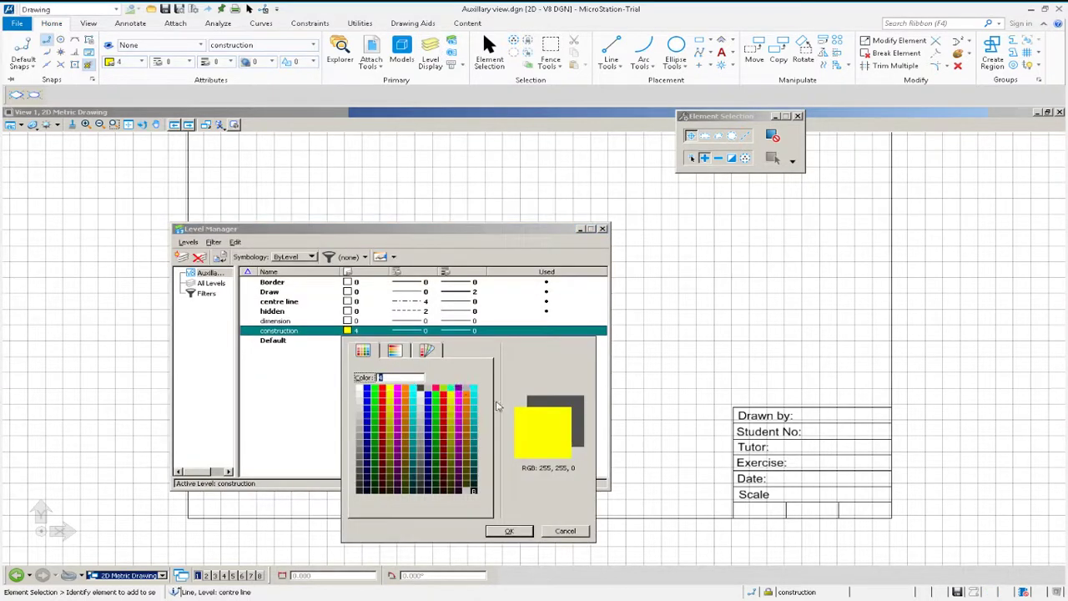
click(444, 395)
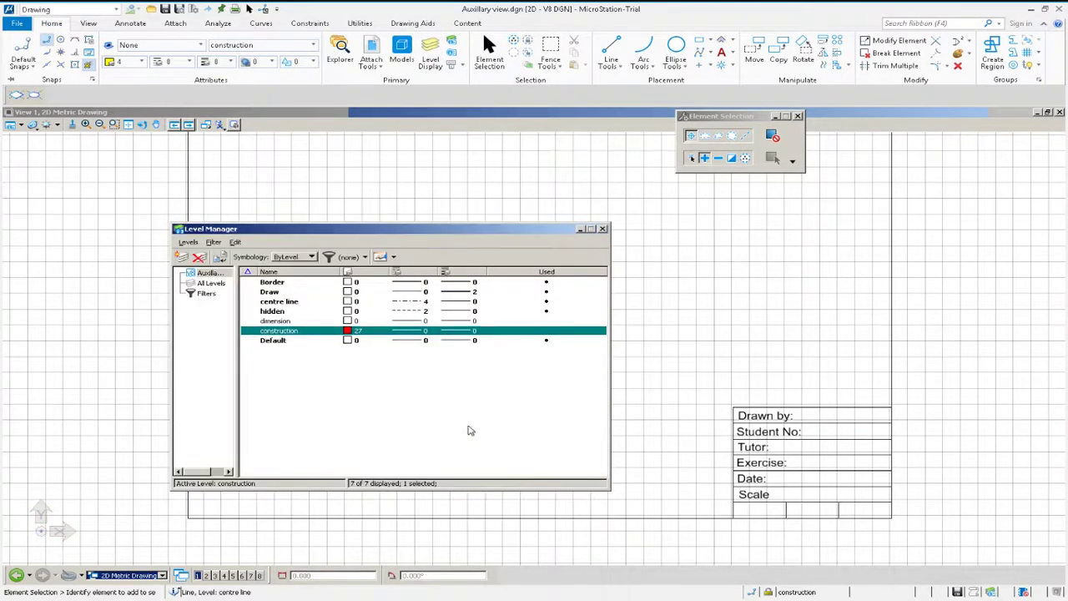
click(602, 229)
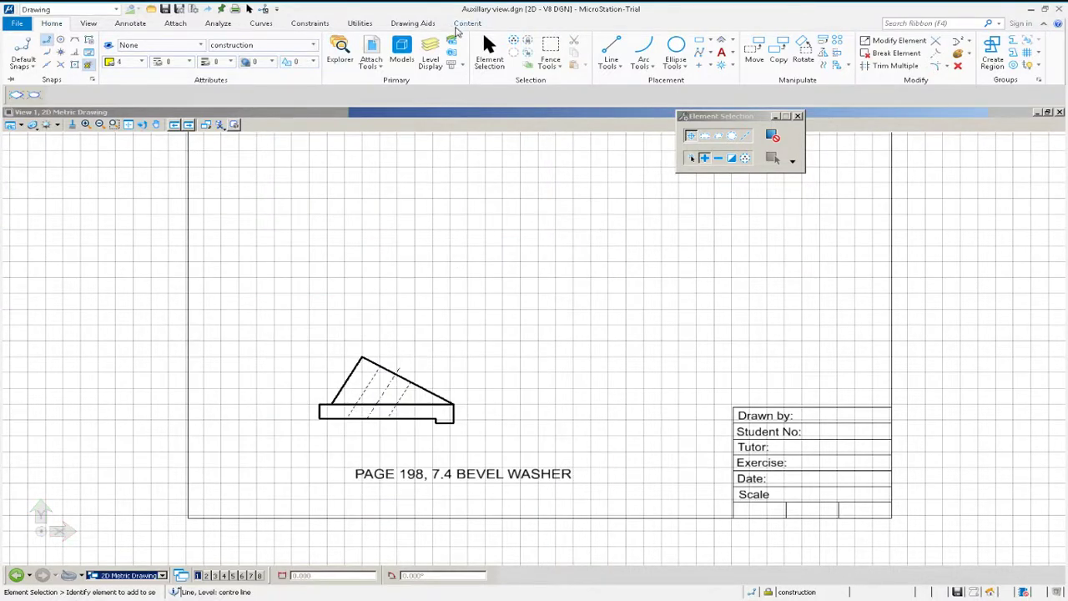
Place a construction line 100 long at 150° from the lower end of the sloped edge, running along it past the apex.
click(617, 65)
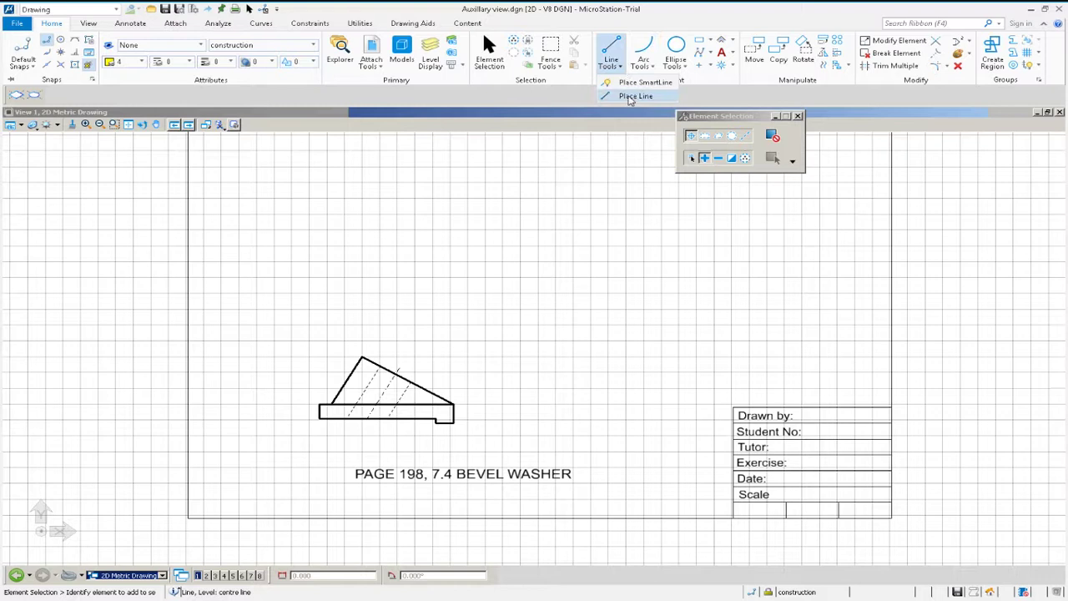
click(634, 97)
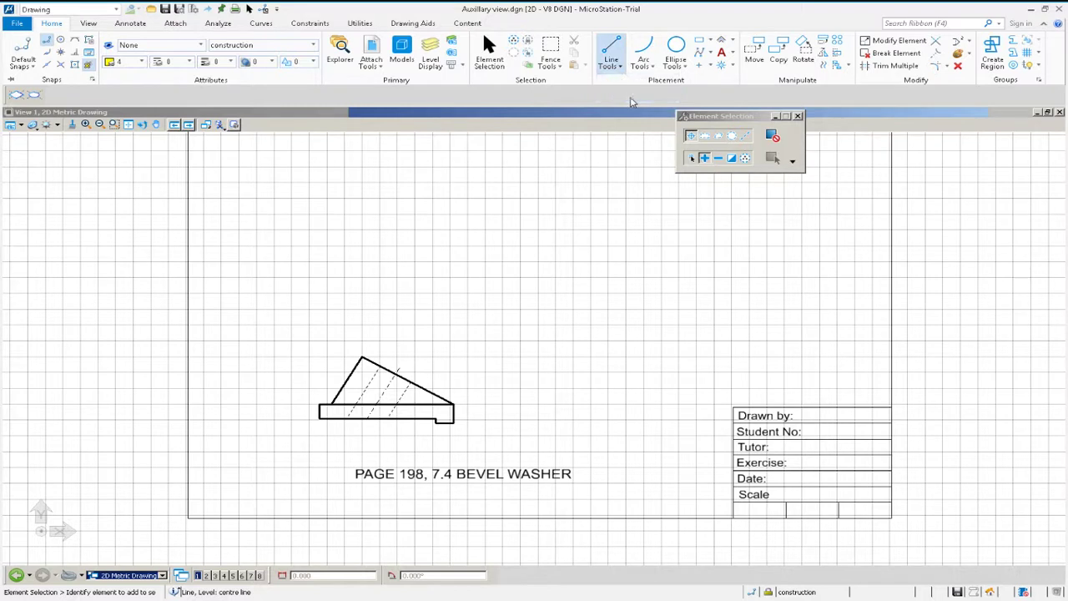
click(468, 415)
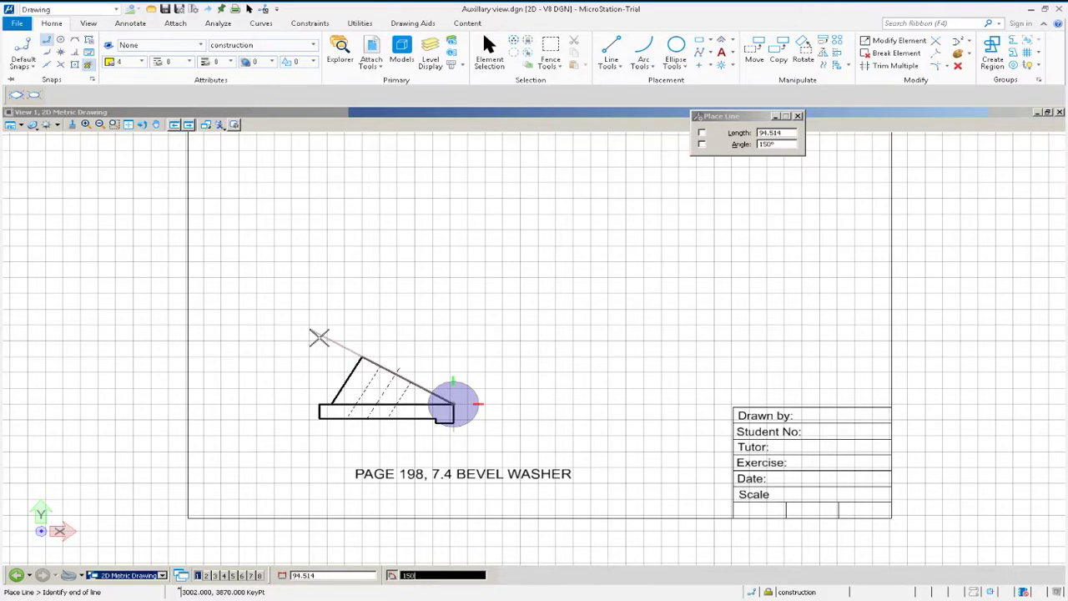
key(Tab)
text(100)
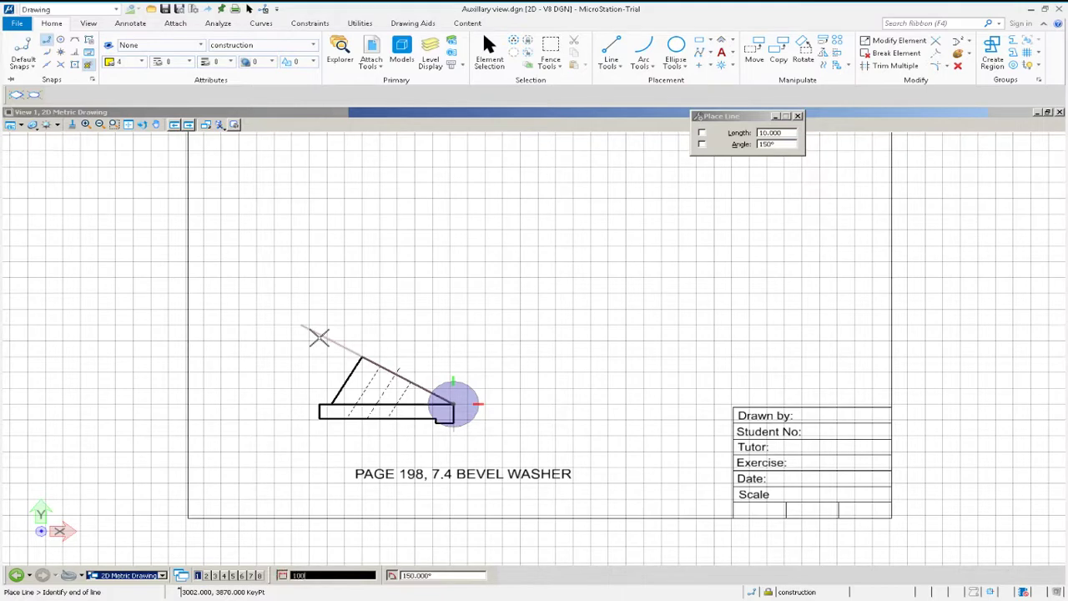
click(320, 336)
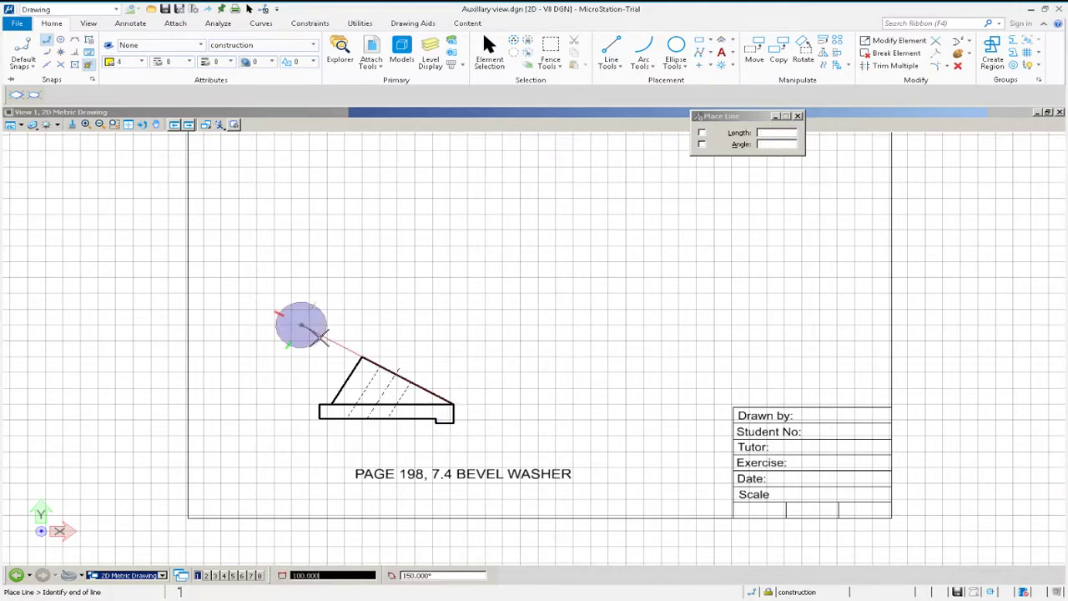
right_click(456, 342)
Examine the construction line along the sloped edge and the free sheet area above the washer for the auxiliary view.
scroll(451, 396, up, 4)
scroll(401, 409, up, 4)
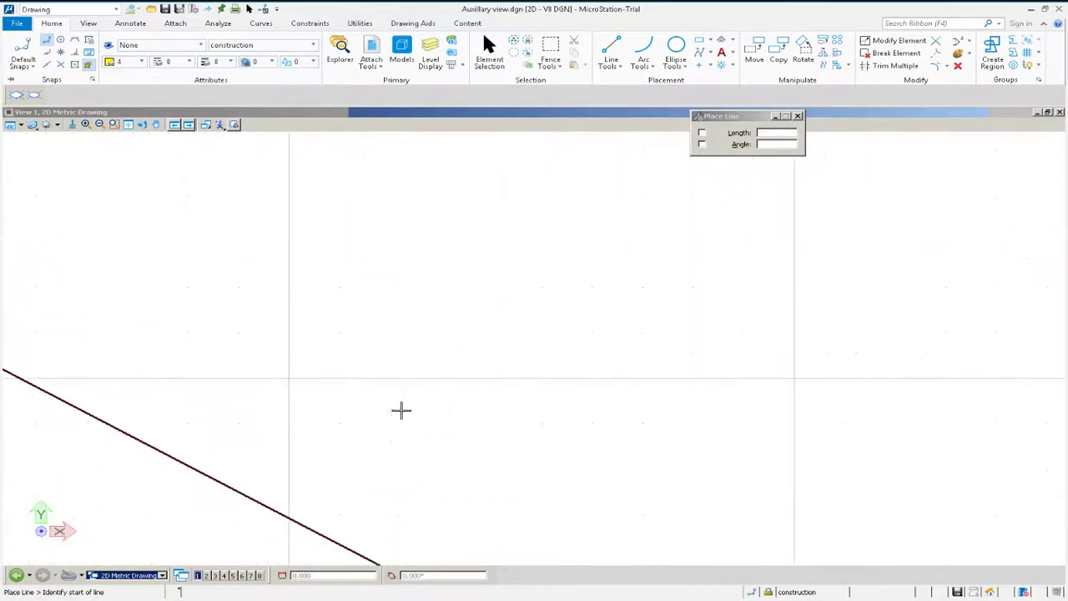
scroll(448, 295, down, 8)
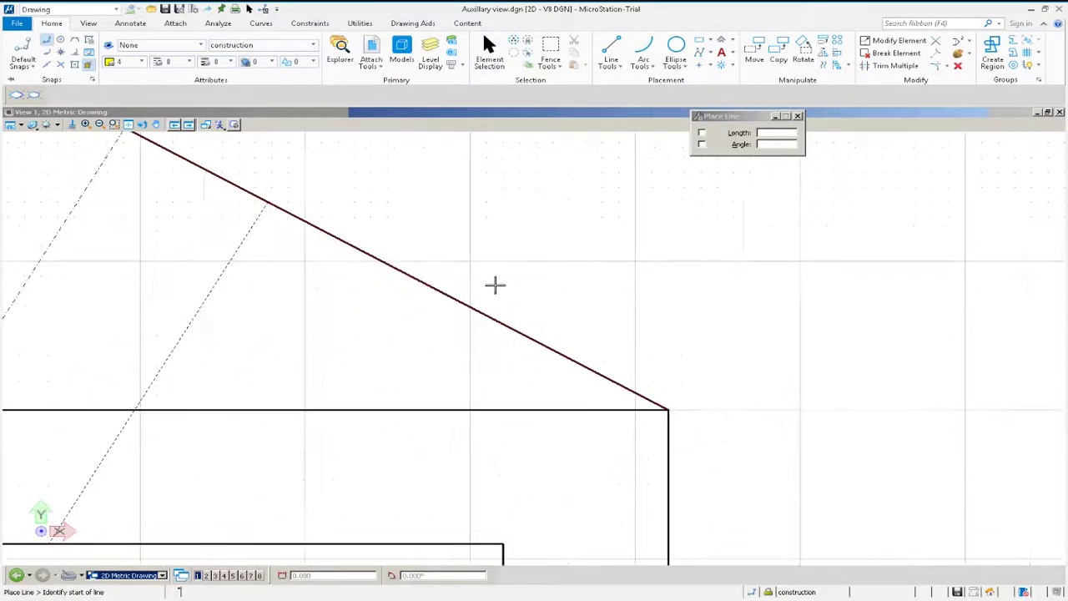
middle_drag(486, 301, 520, 410)
scroll(512, 415, down, 3)
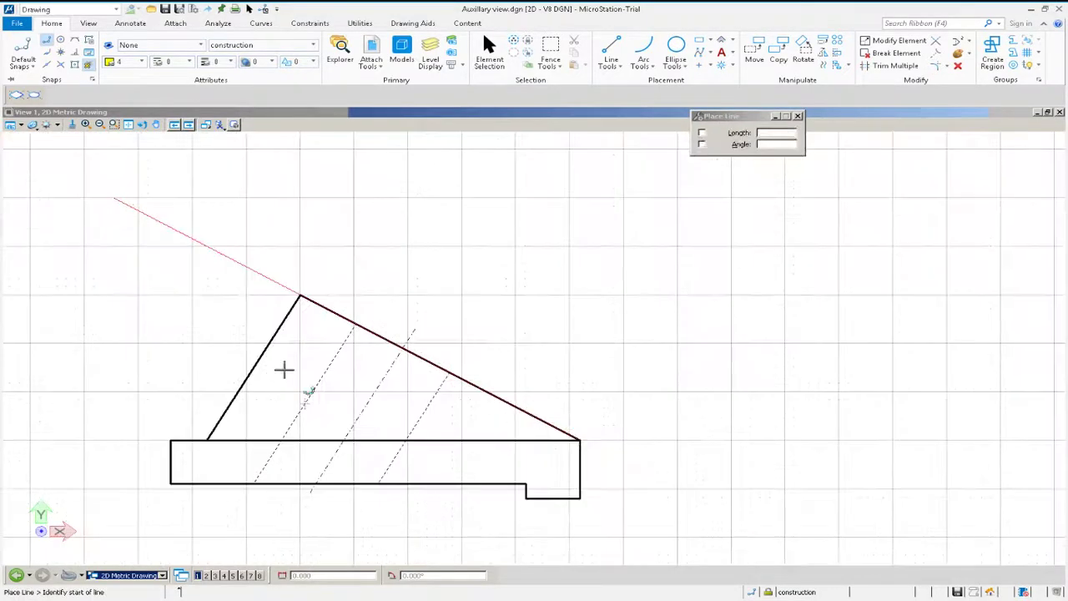
scroll(353, 307, down, 2)
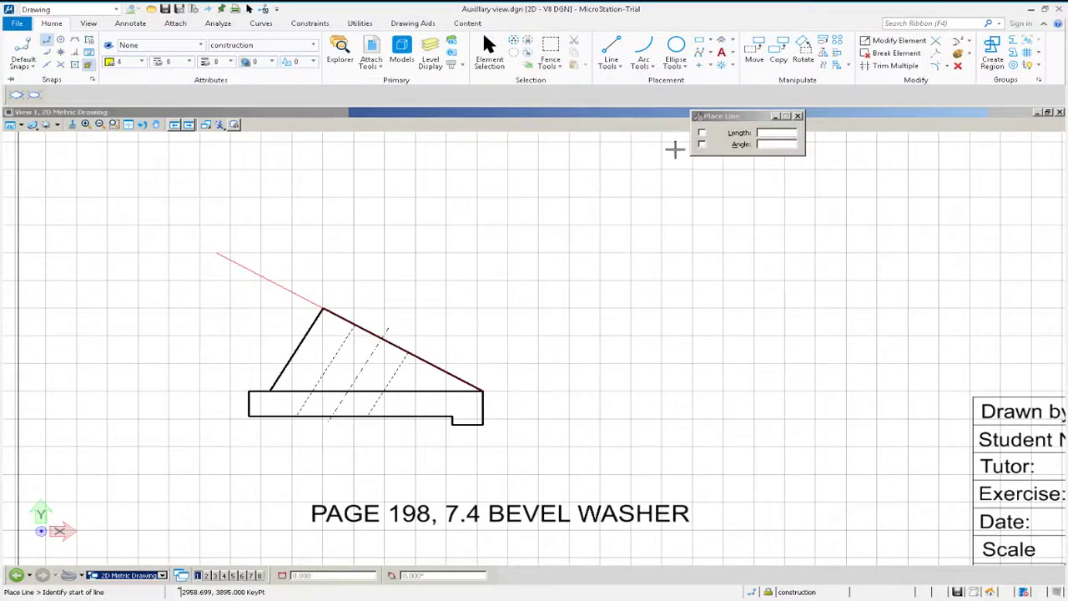
middle_drag(468, 331, 528, 395)
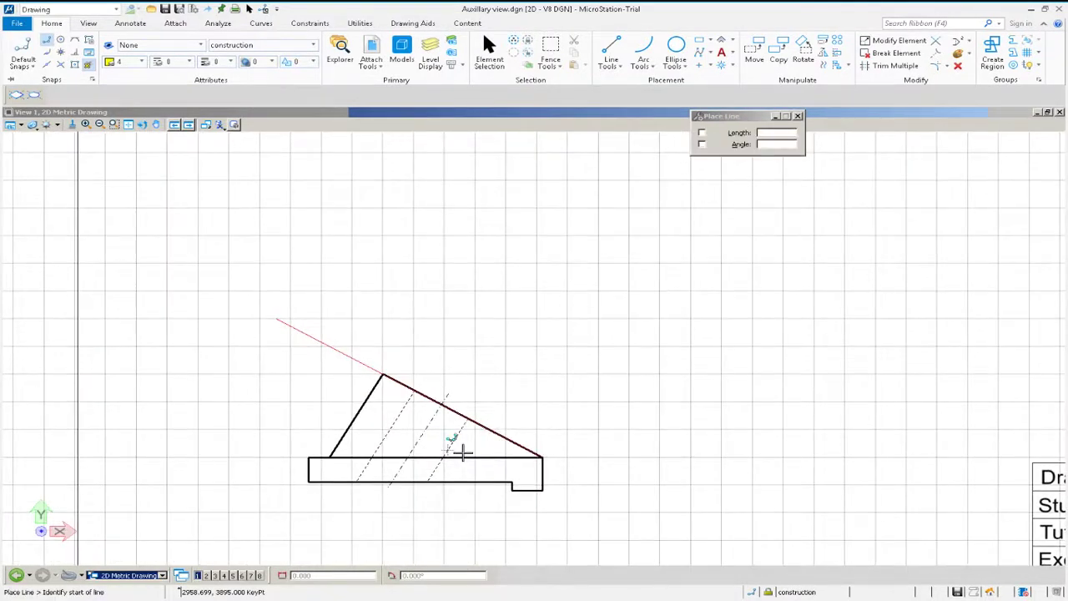
scroll(479, 409, down, 2)
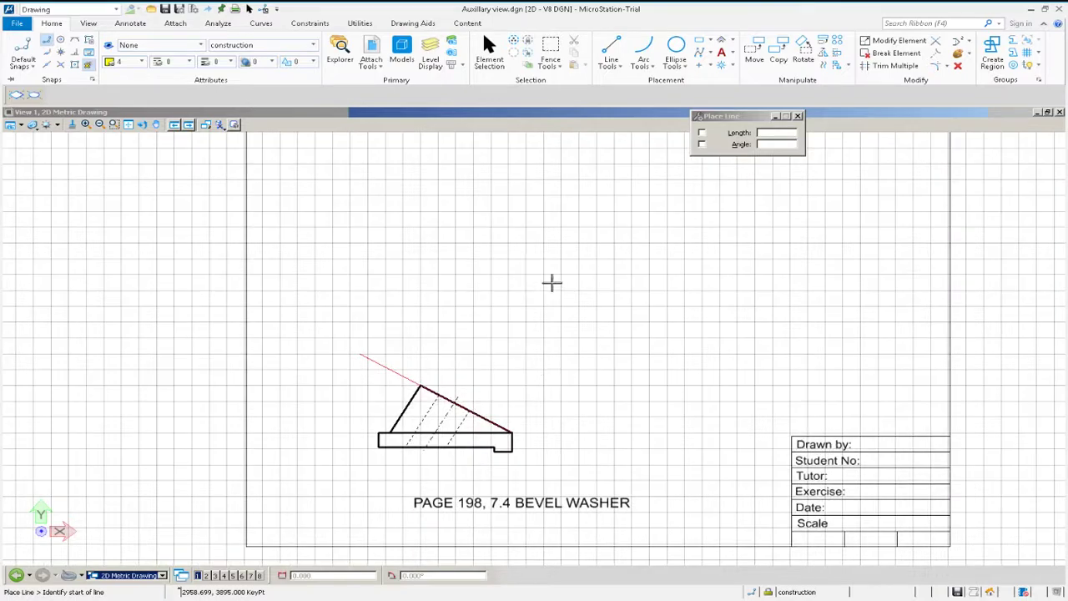
middle_drag(552, 393, 487, 425)
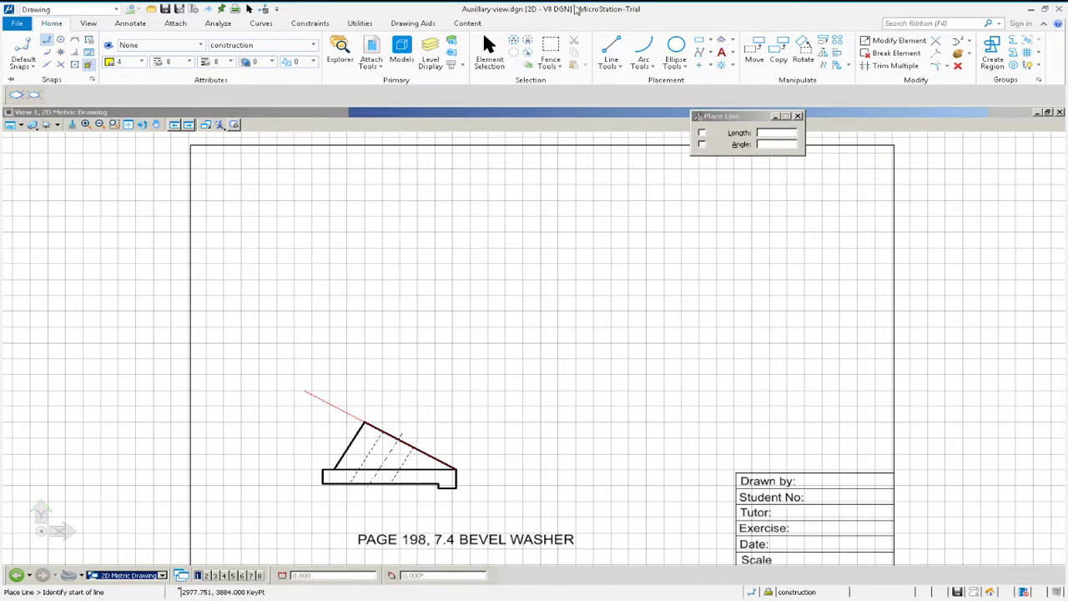
Copy the sloped construction line parallel at a distance of 50 to the upper side, above the washer.
click(821, 65)
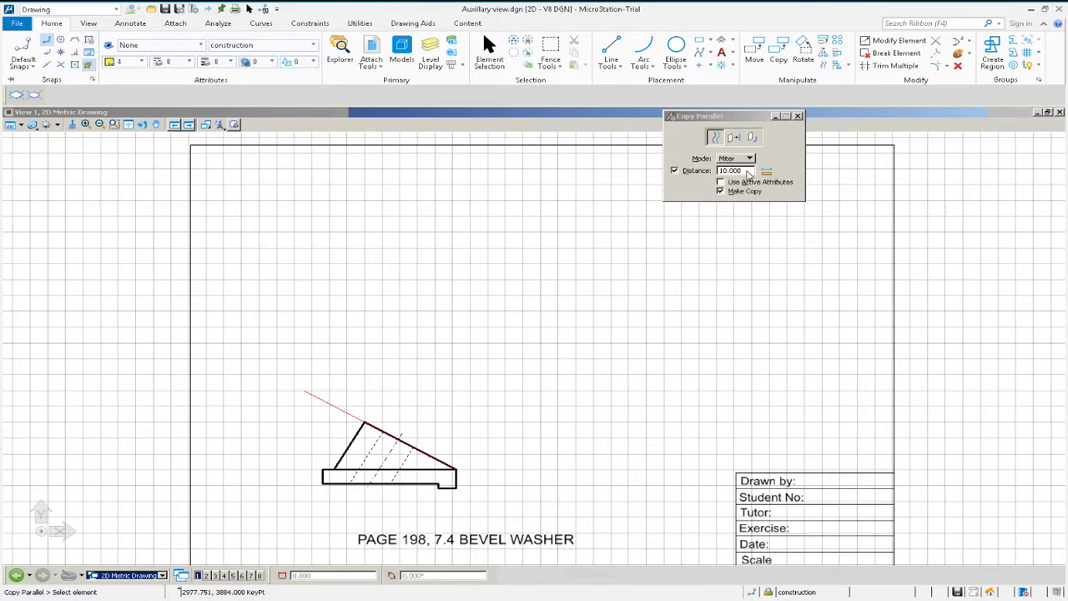
click(747, 171)
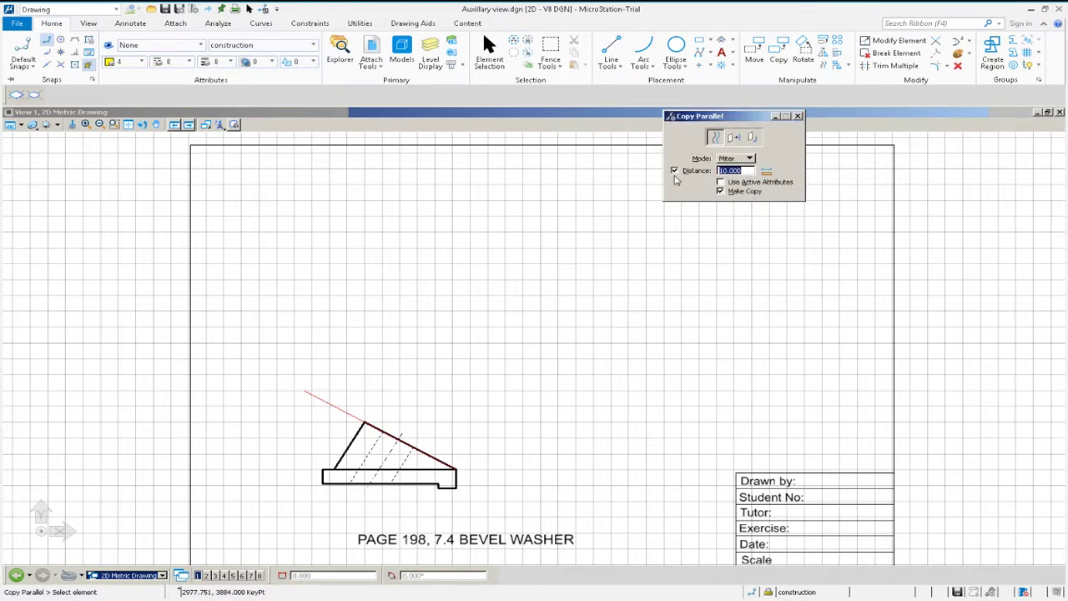
click(343, 411)
click(412, 377)
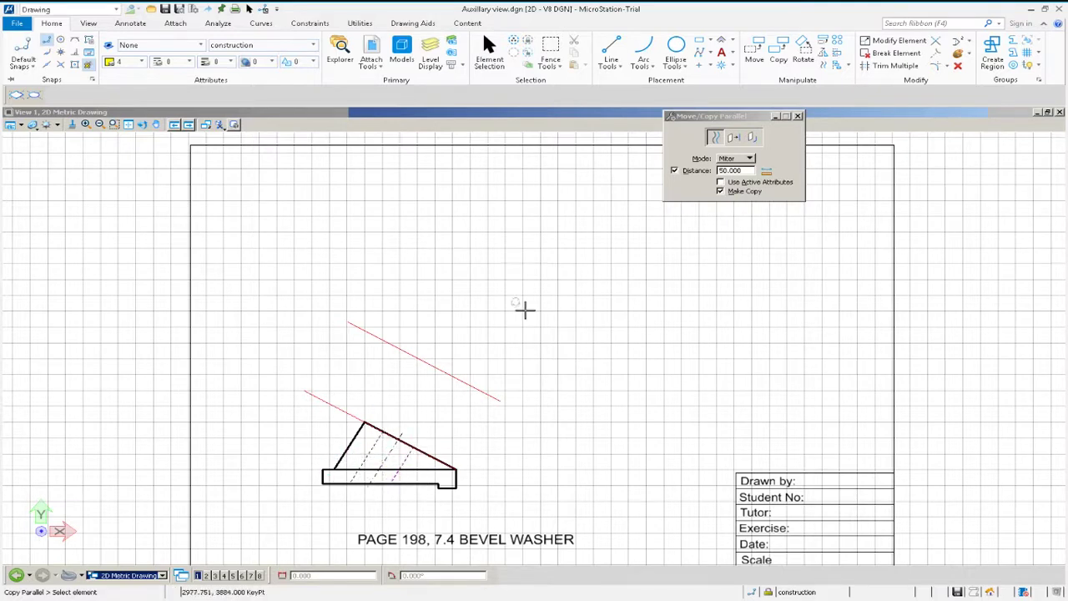
Copy the new upper construction line parallel at a distance of 44, further away from the washer.
click(747, 180)
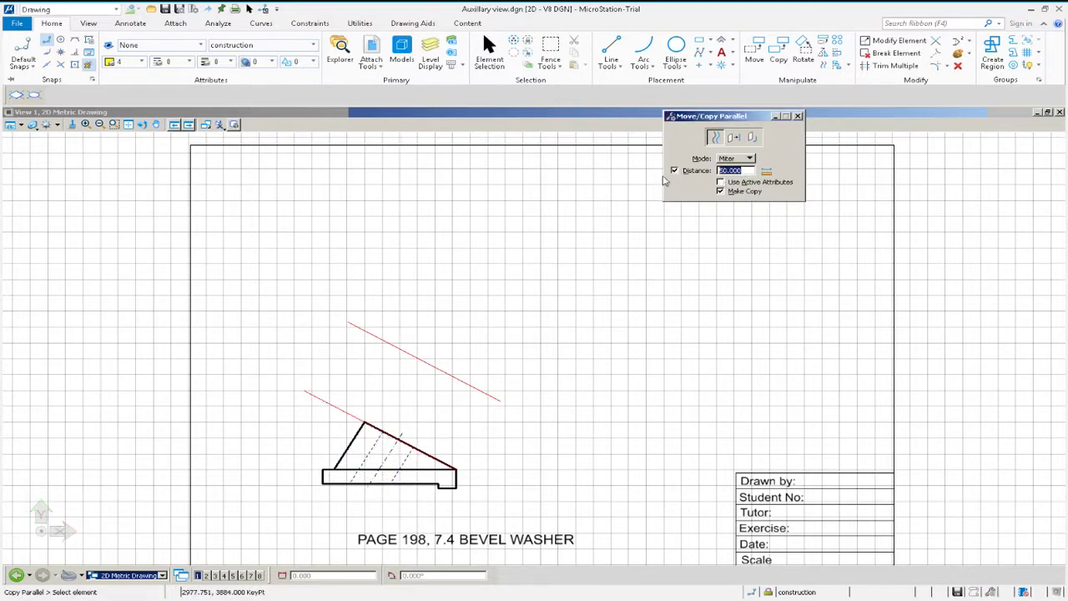
click(487, 393)
click(548, 369)
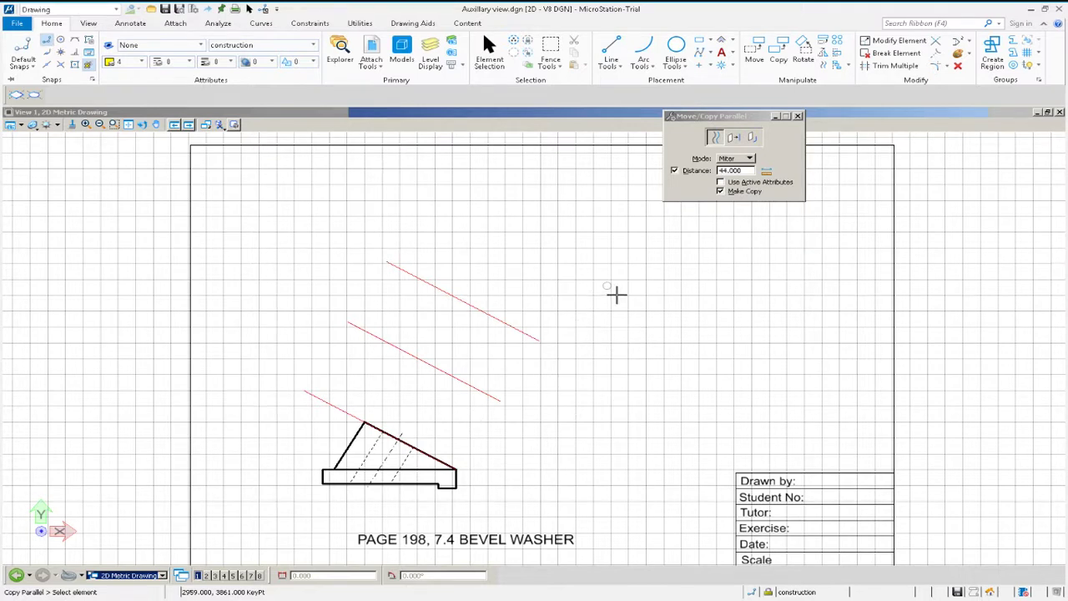
Place construction lines from the lower end of the sloped edge to the apex, then perpendicular to the slope past both parallel lines.
click(612, 63)
click(625, 94)
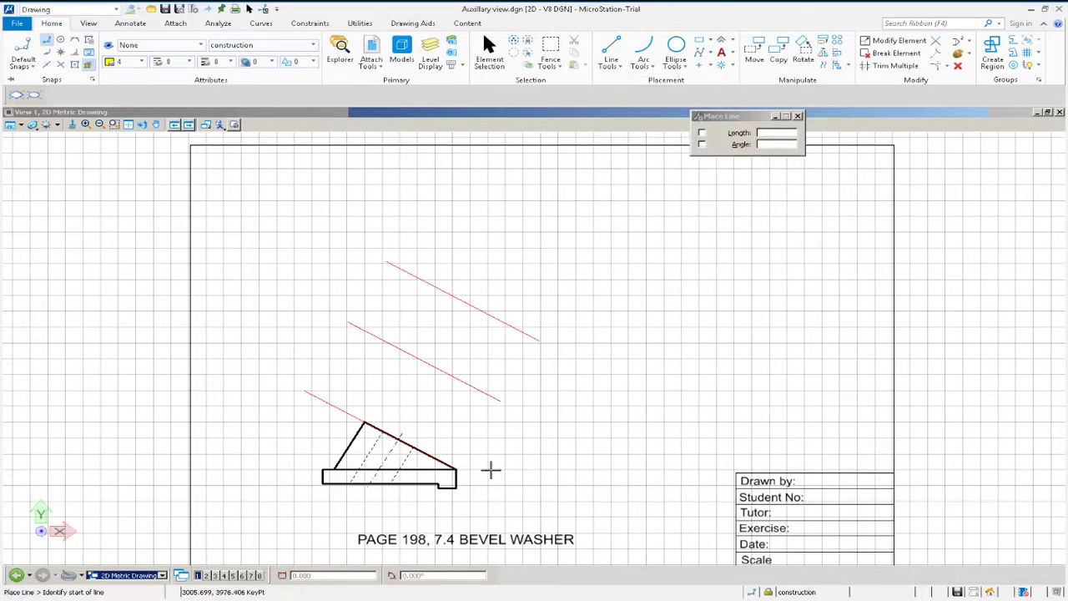
scroll(484, 470, up, 3)
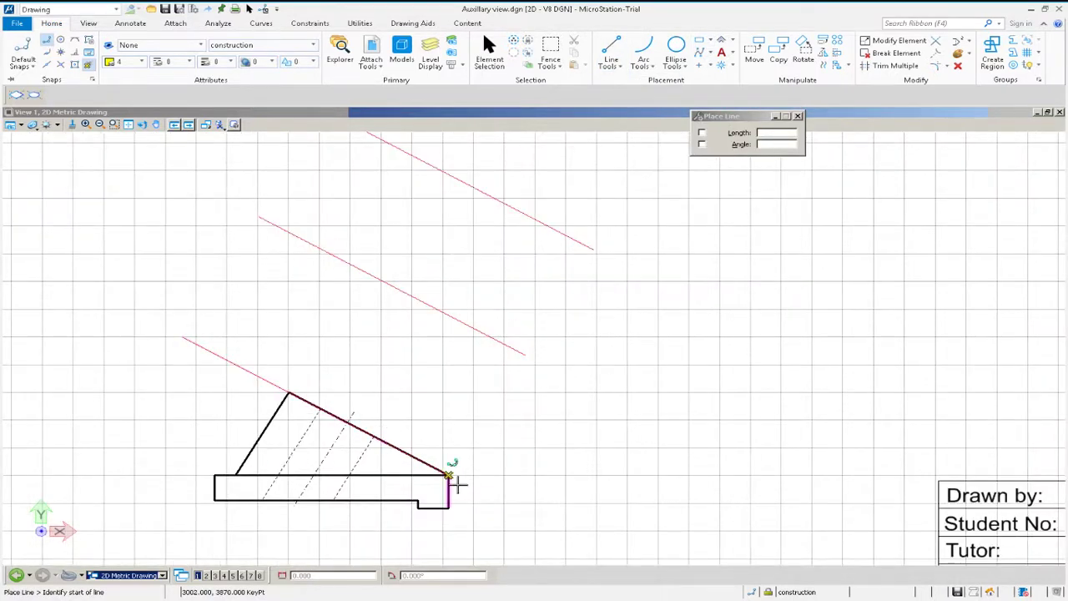
click(453, 479)
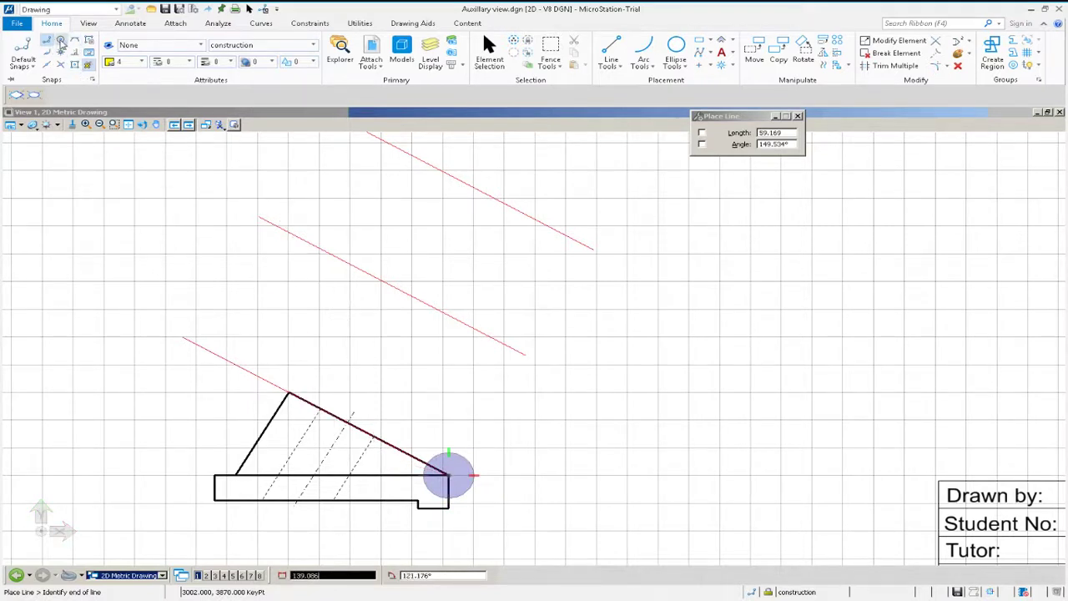
click(60, 65)
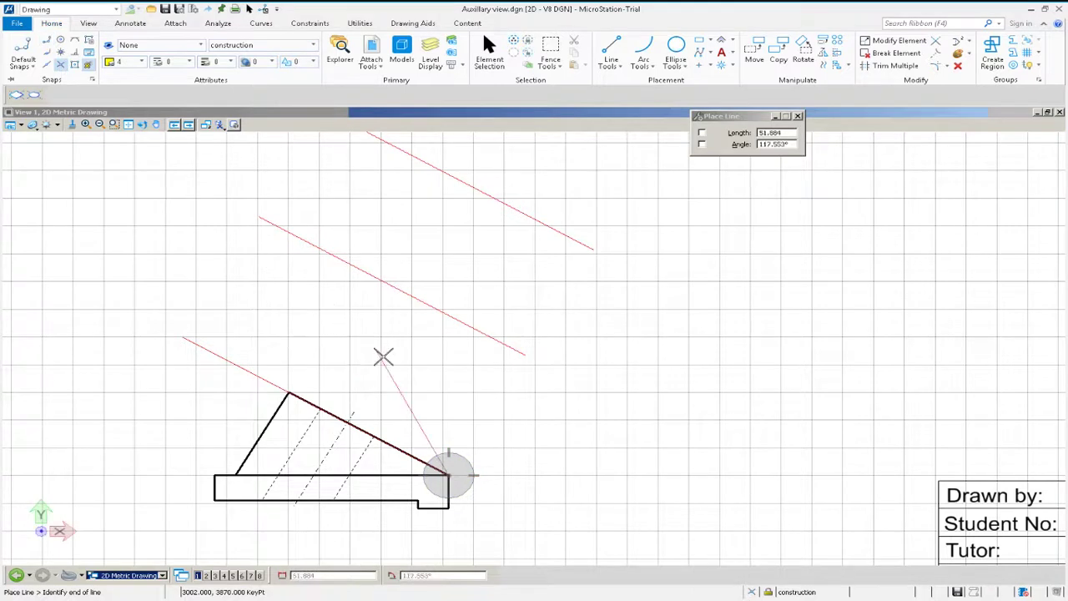
click(293, 379)
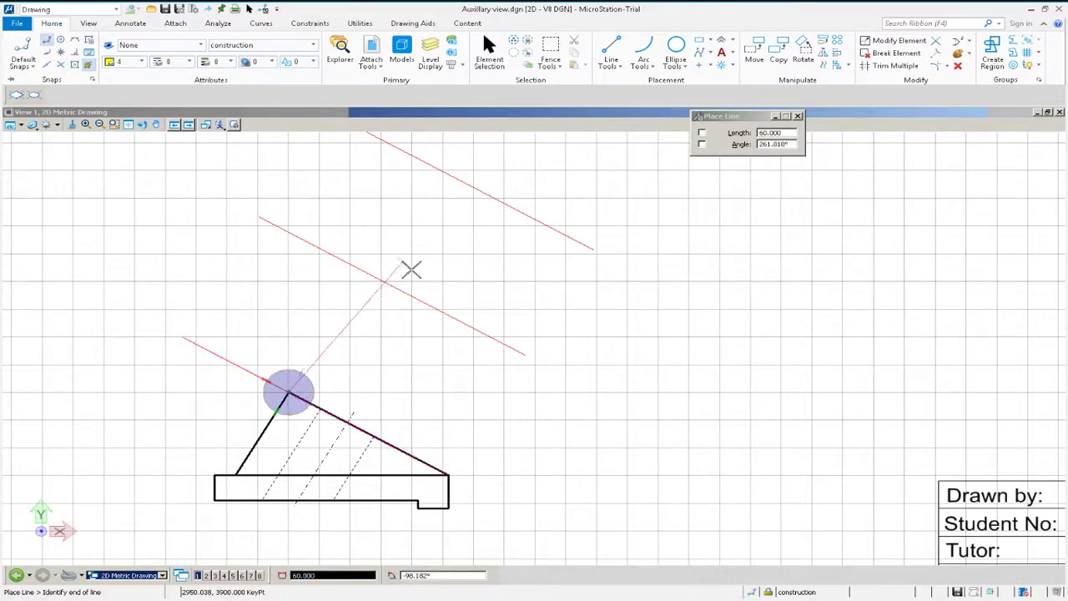
click(463, 146)
right_click(548, 178)
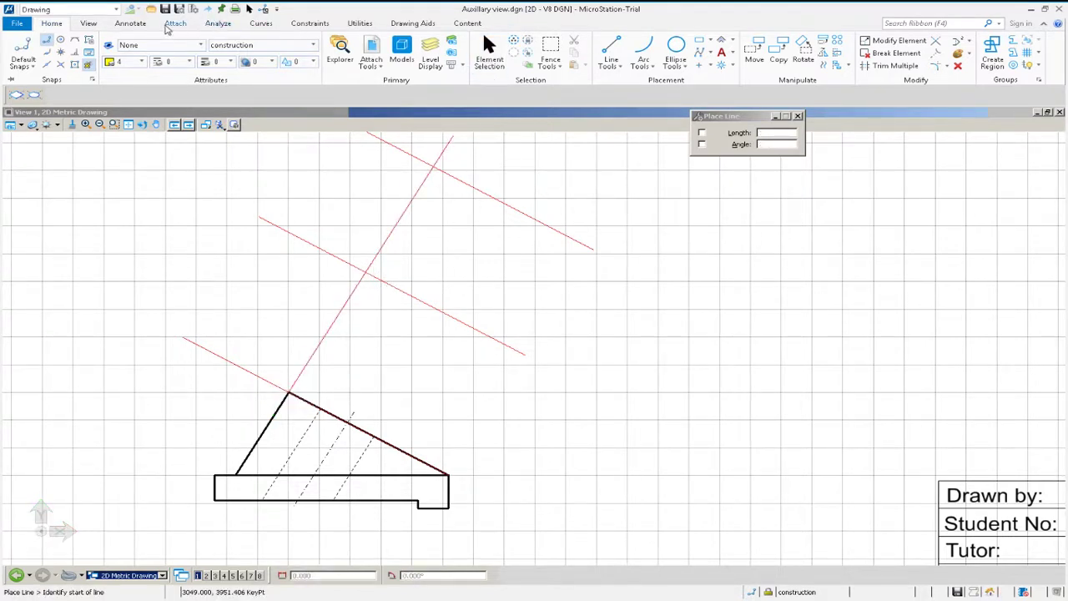
click(137, 26)
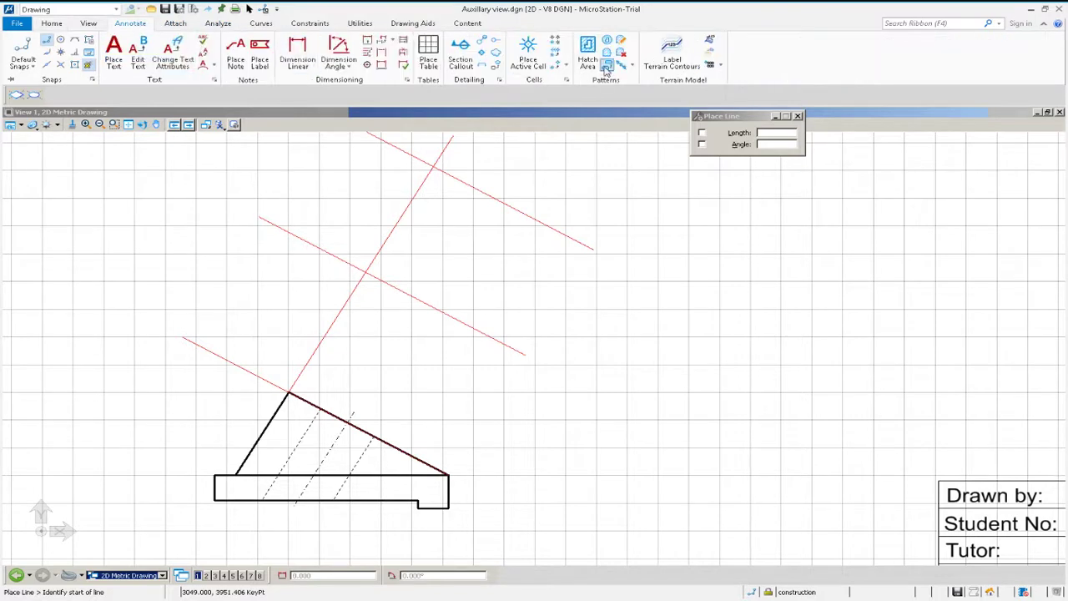
click(338, 49)
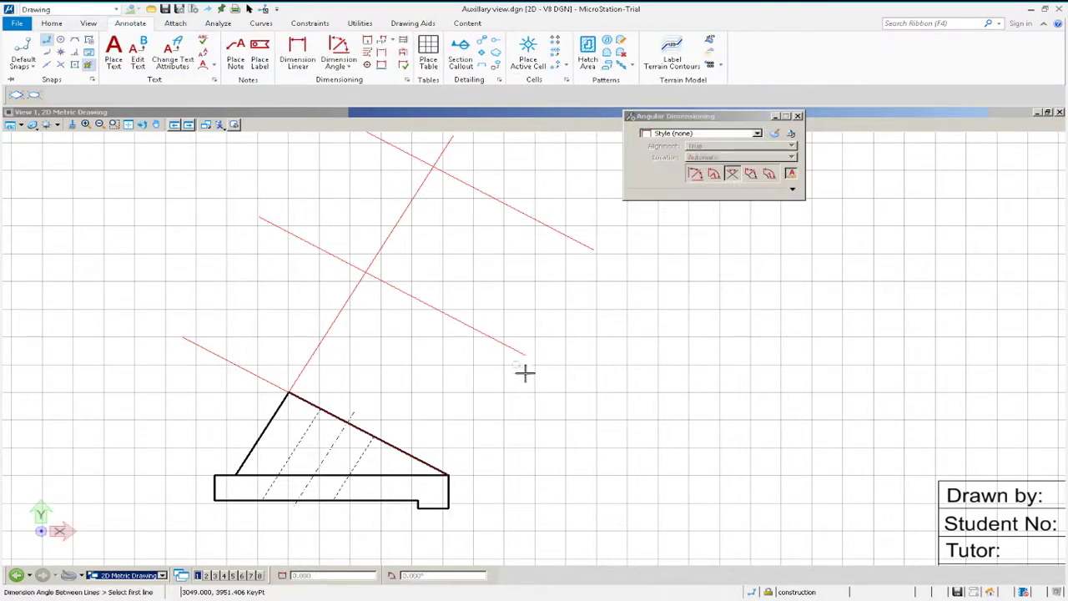
click(310, 371)
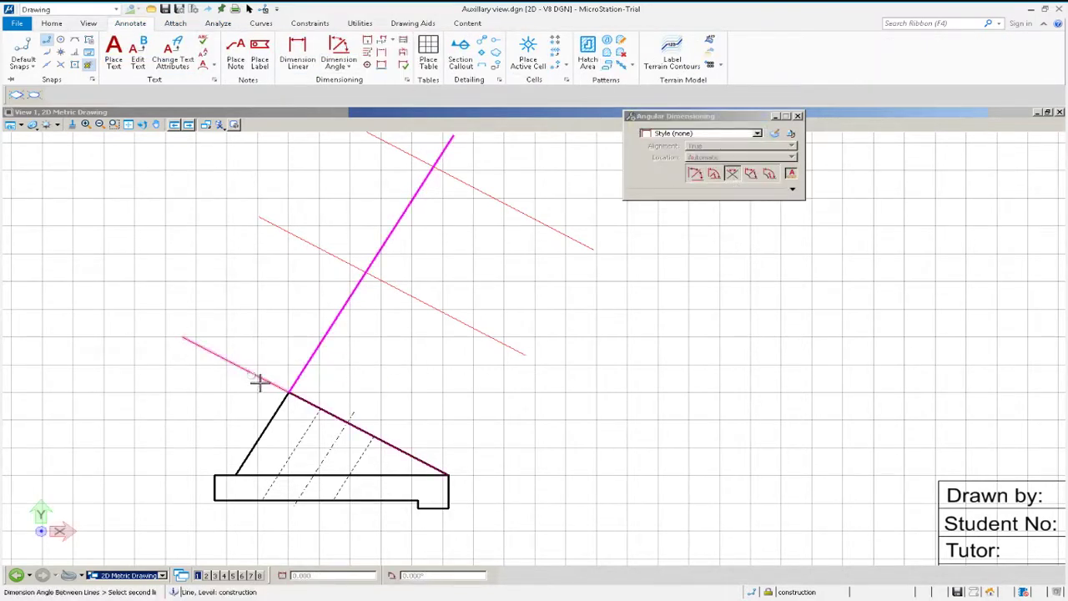
click(261, 381)
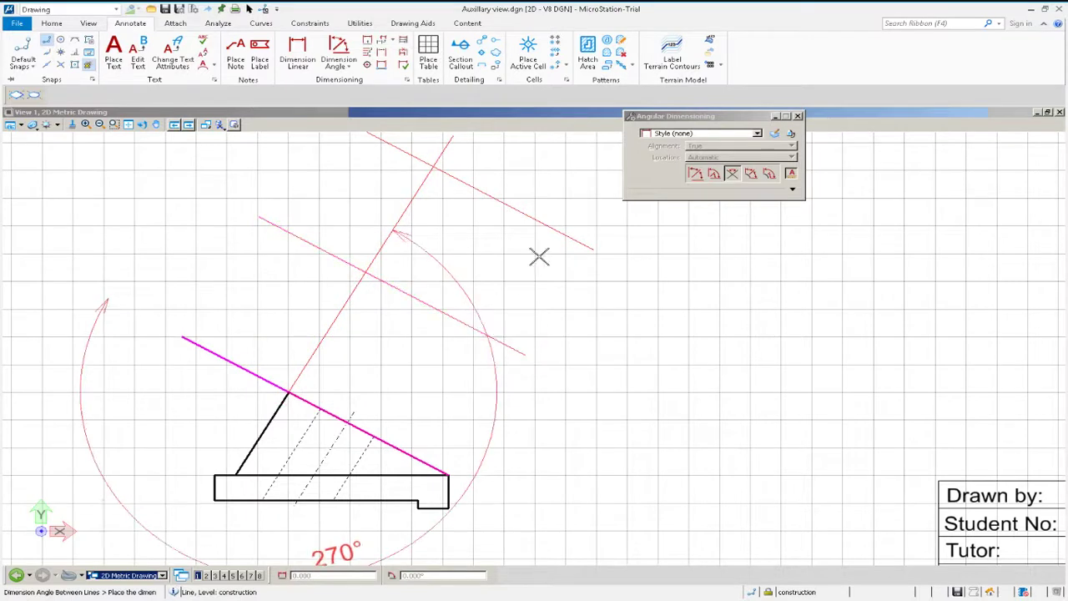
right_click(564, 239)
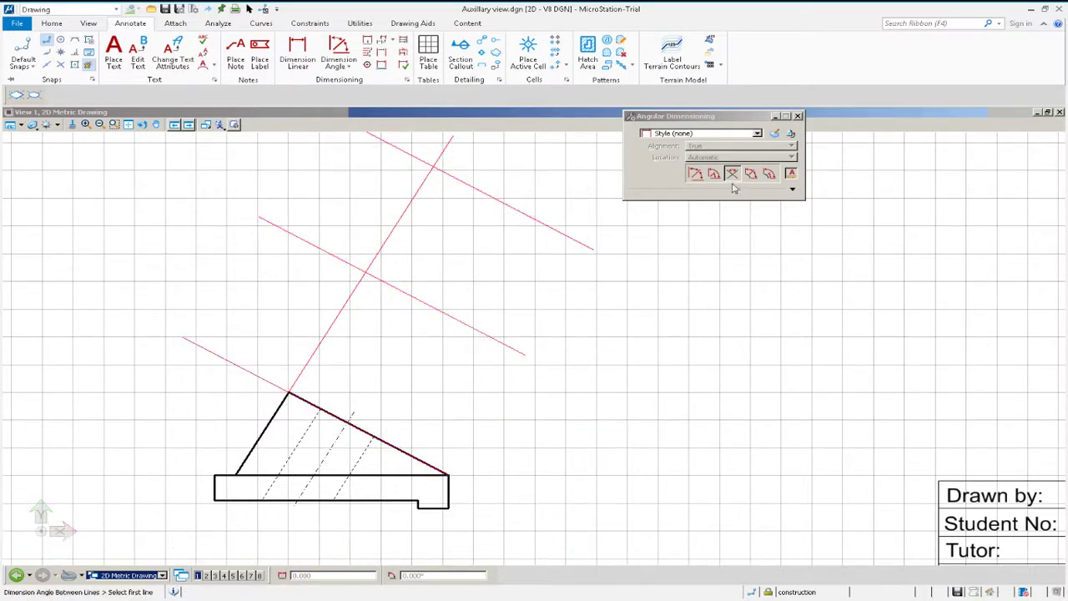
click(386, 450)
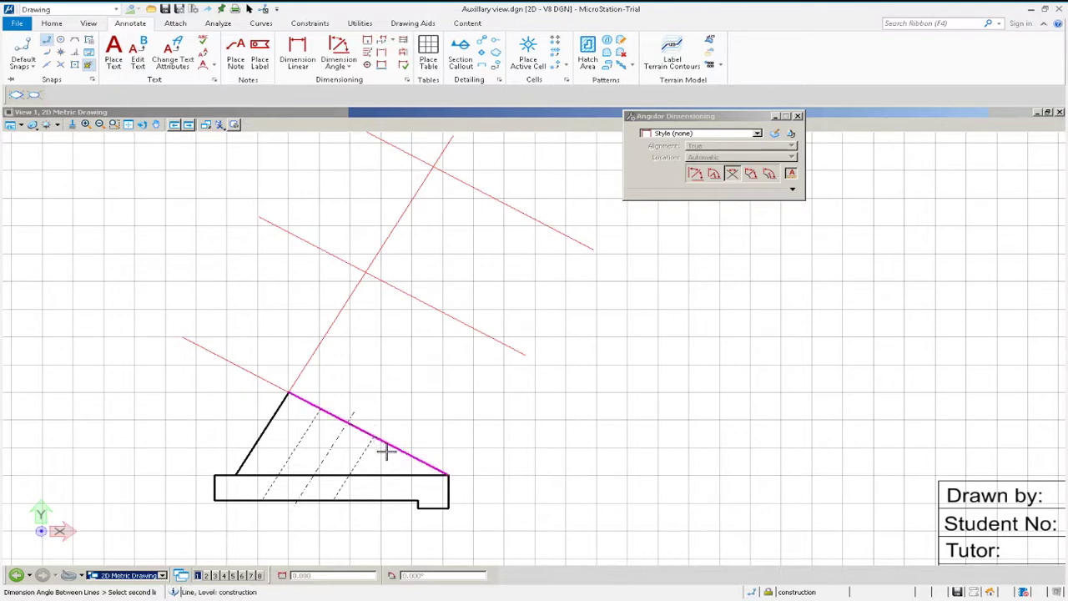
click(310, 374)
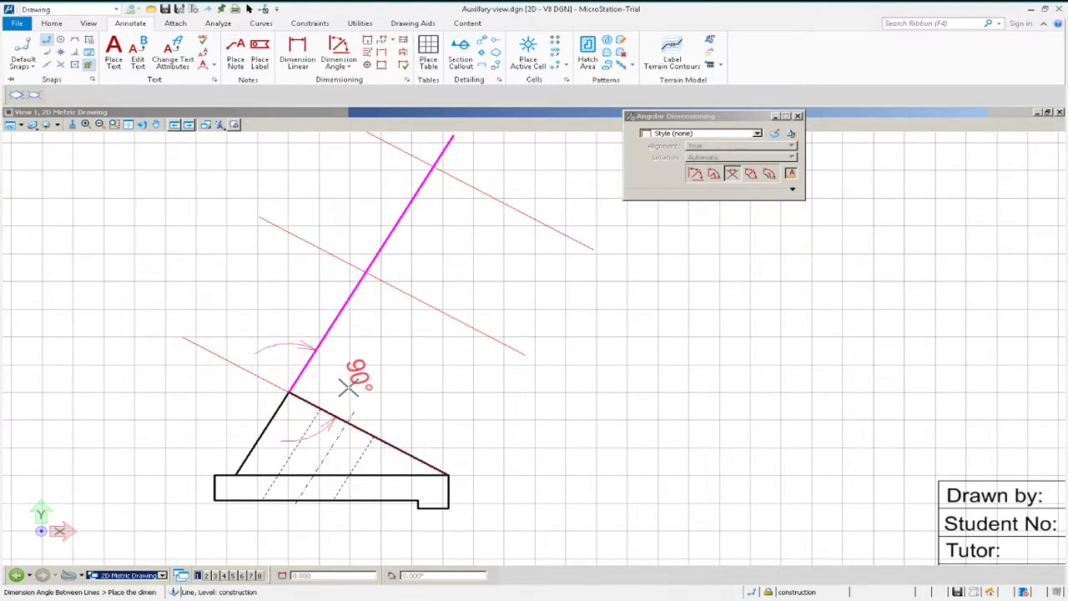
right_click(349, 387)
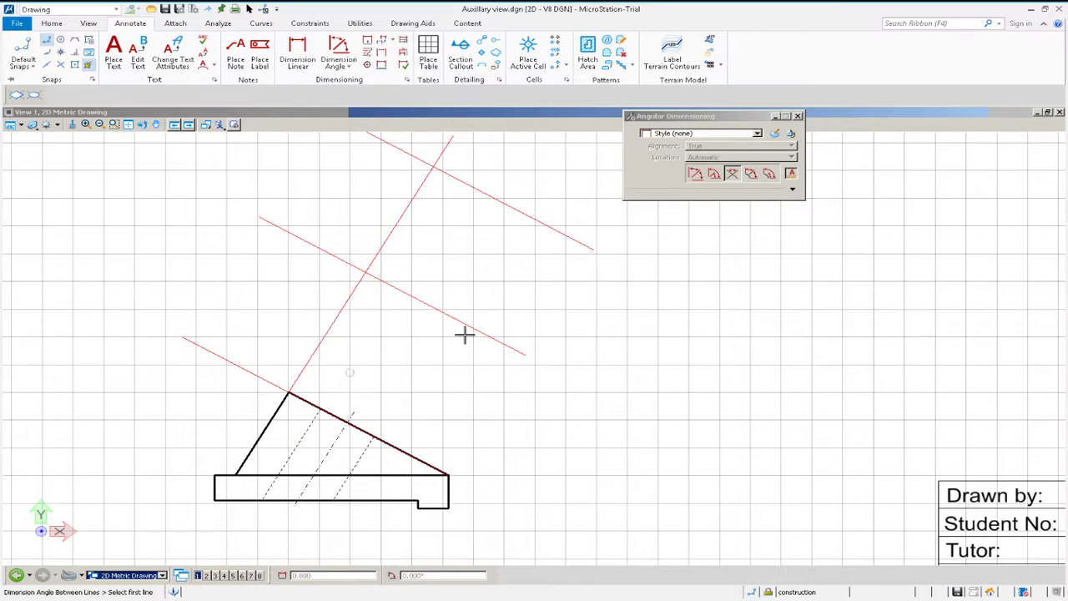
Measure the angle between the construction line rising from the apex and the washer's sloped edge.
click(217, 23)
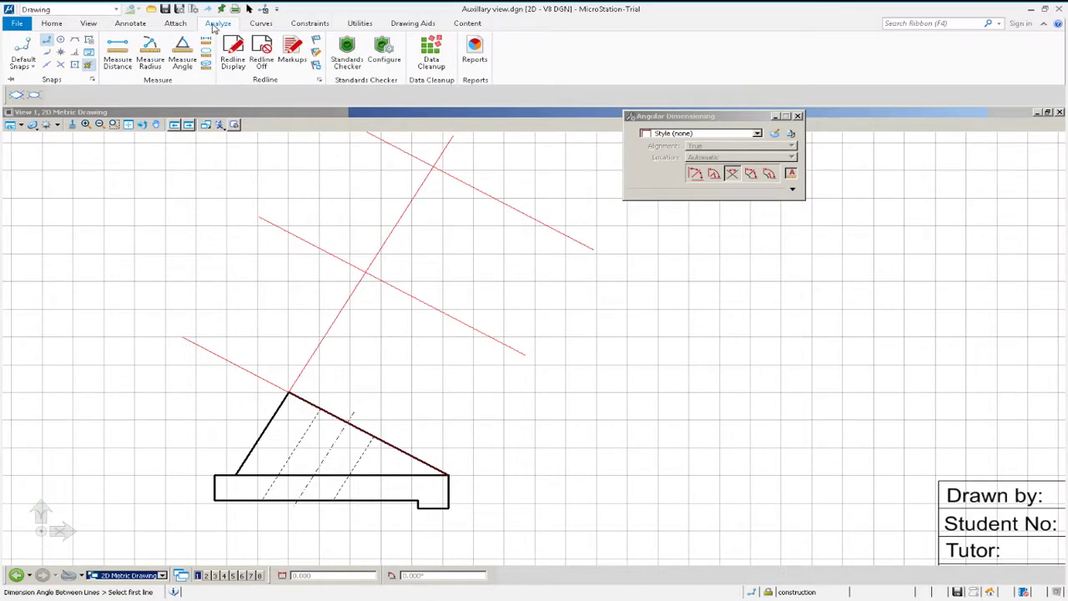
click(184, 52)
click(310, 374)
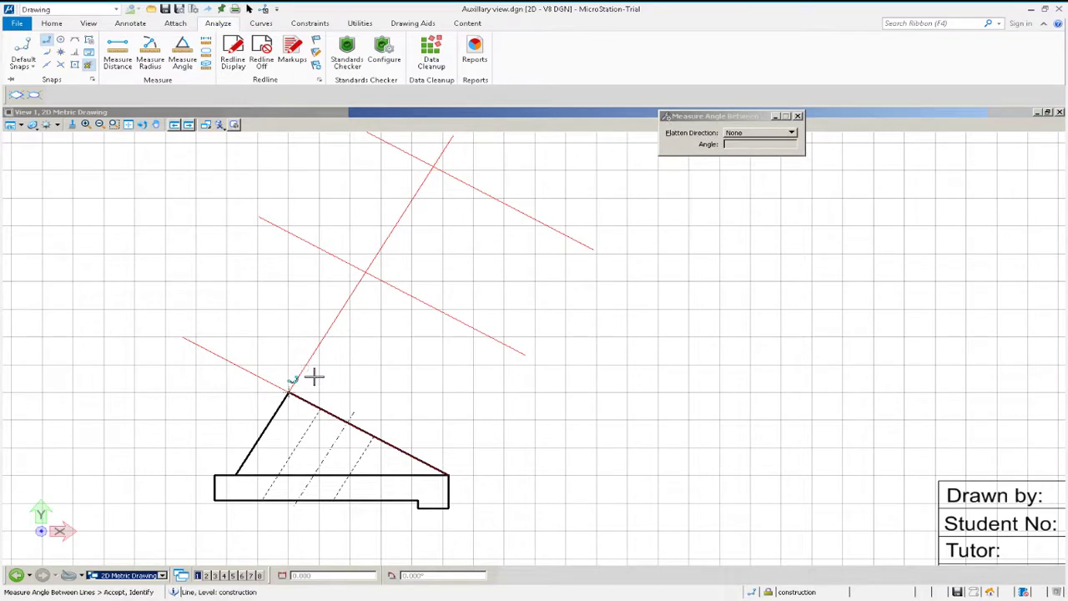
click(348, 424)
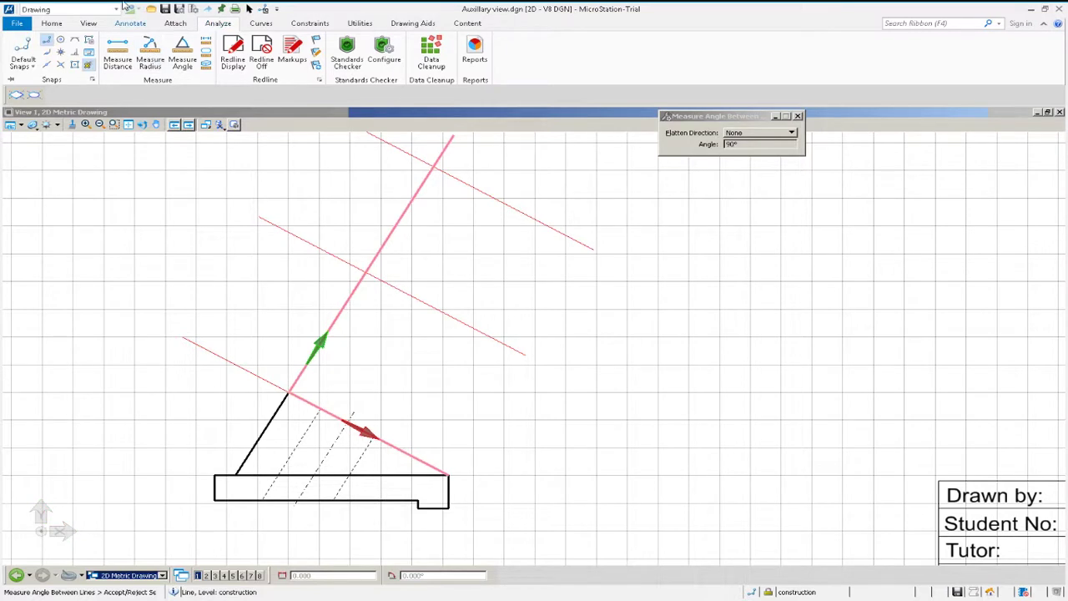
Copy the perpendicular construction line from the apex to the points where the centre line and the base's upper corner meet the sloped edge.
click(52, 23)
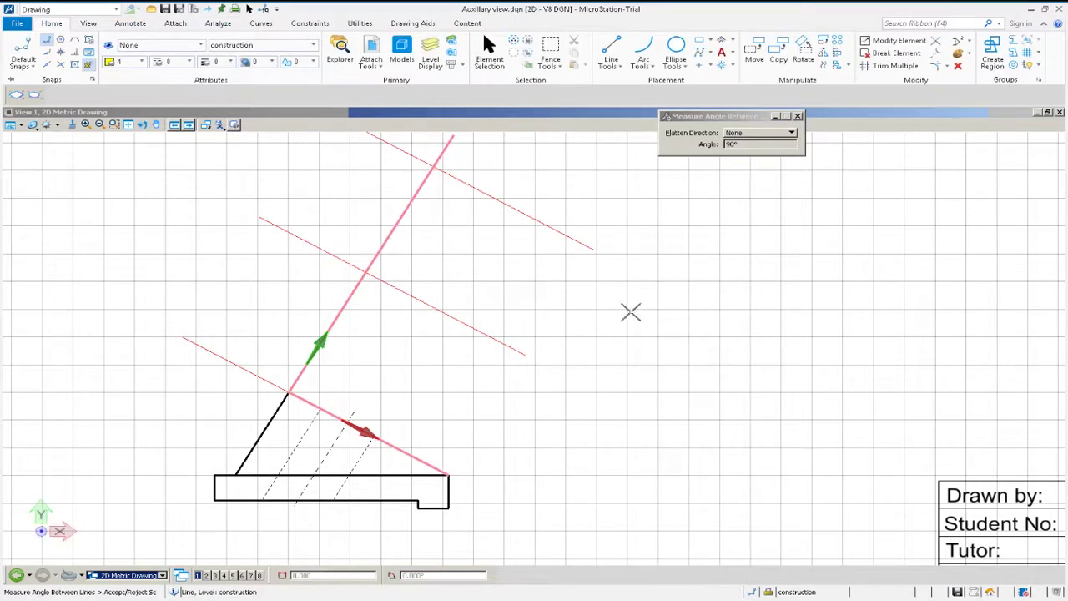
drag(726, 122, 843, 214)
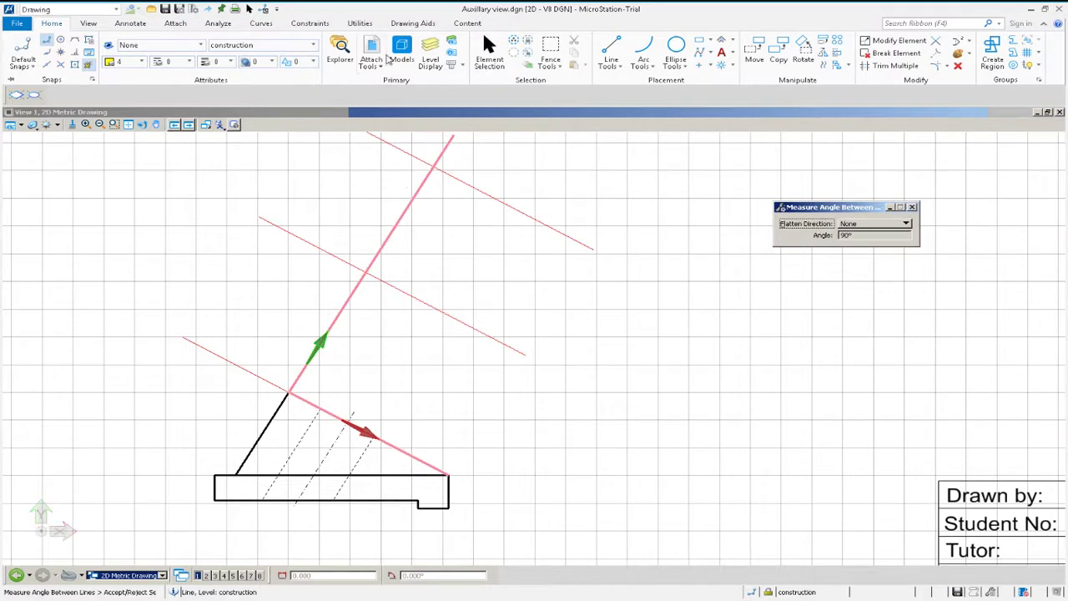
click(490, 59)
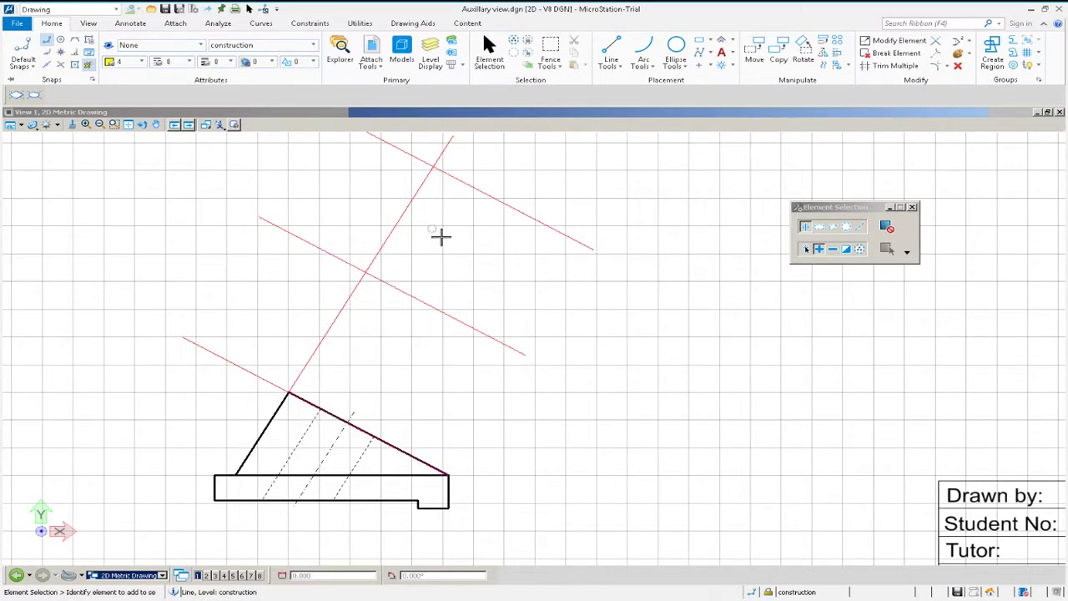
click(366, 297)
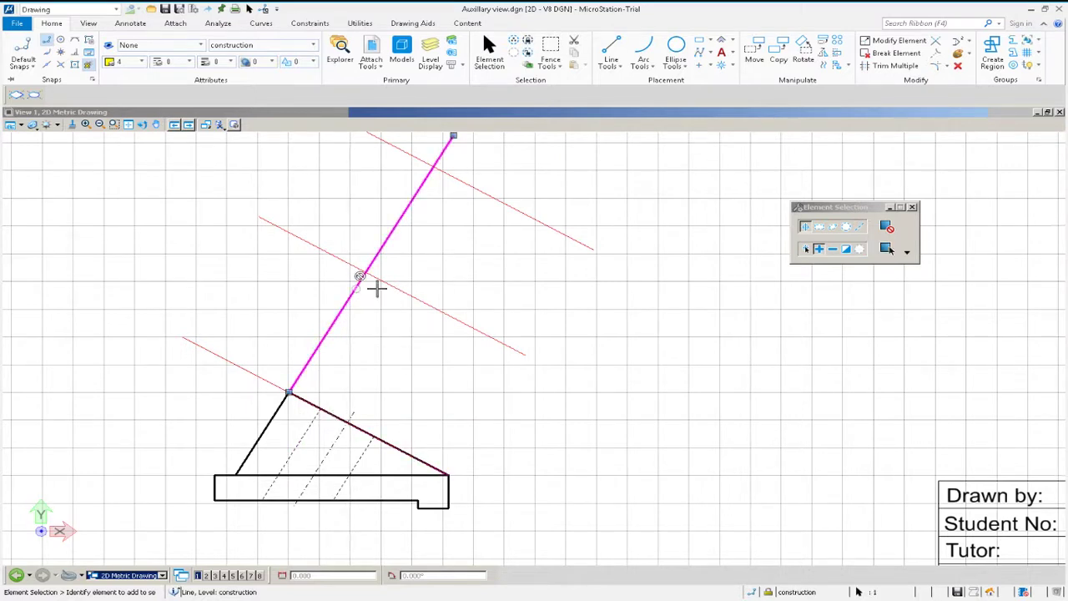
click(778, 52)
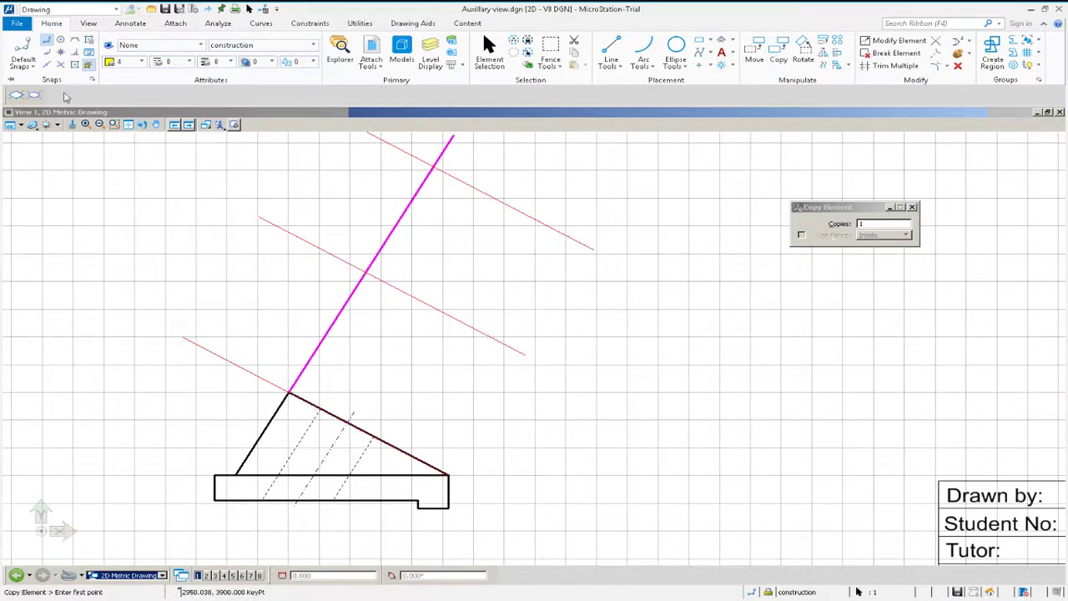
click(60, 64)
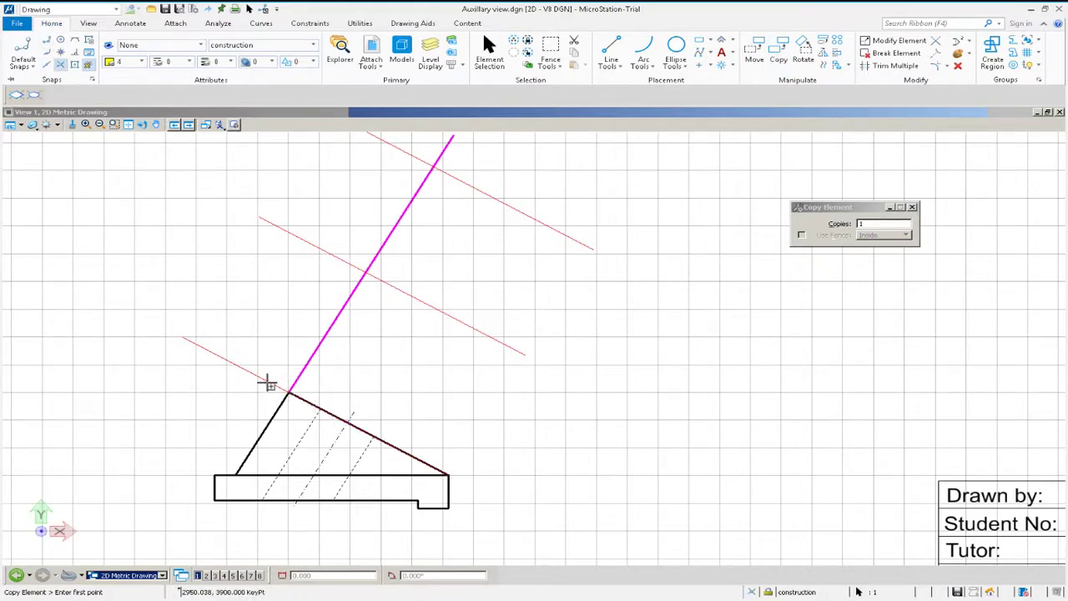
click(288, 391)
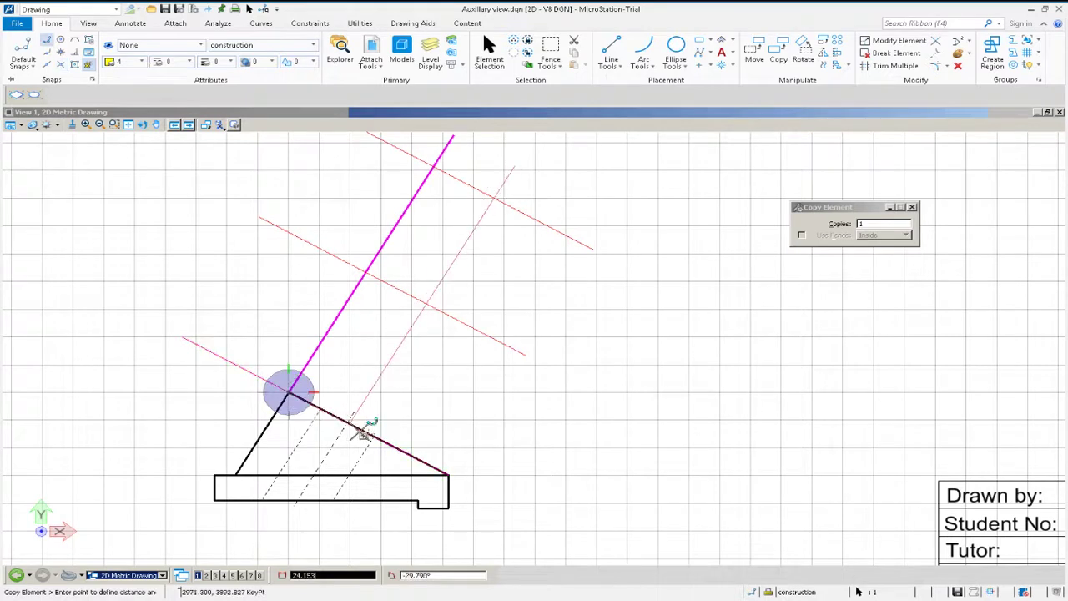
click(61, 66)
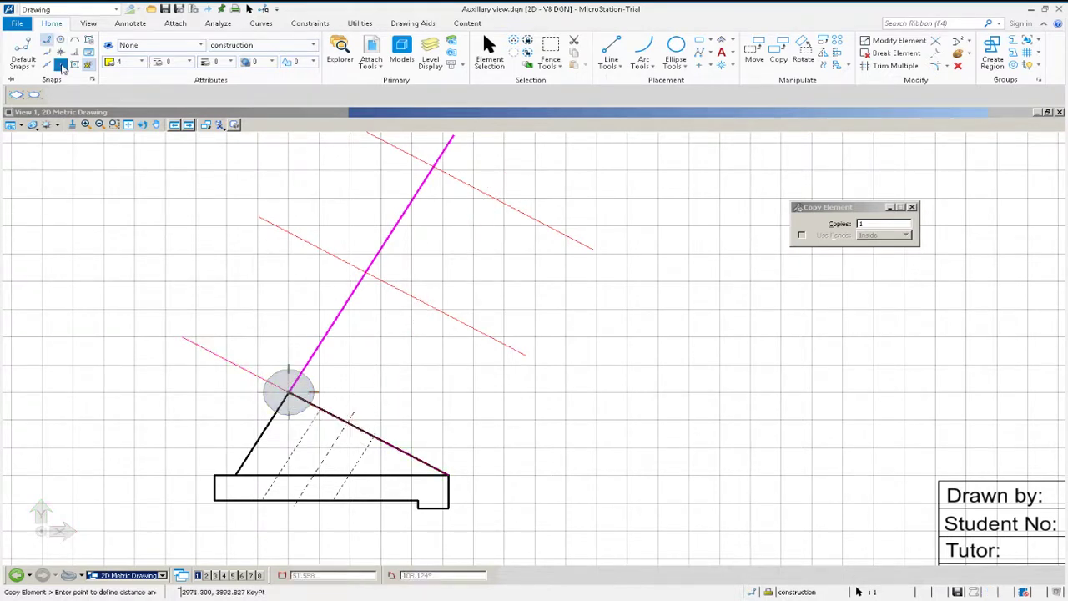
click(349, 422)
click(448, 481)
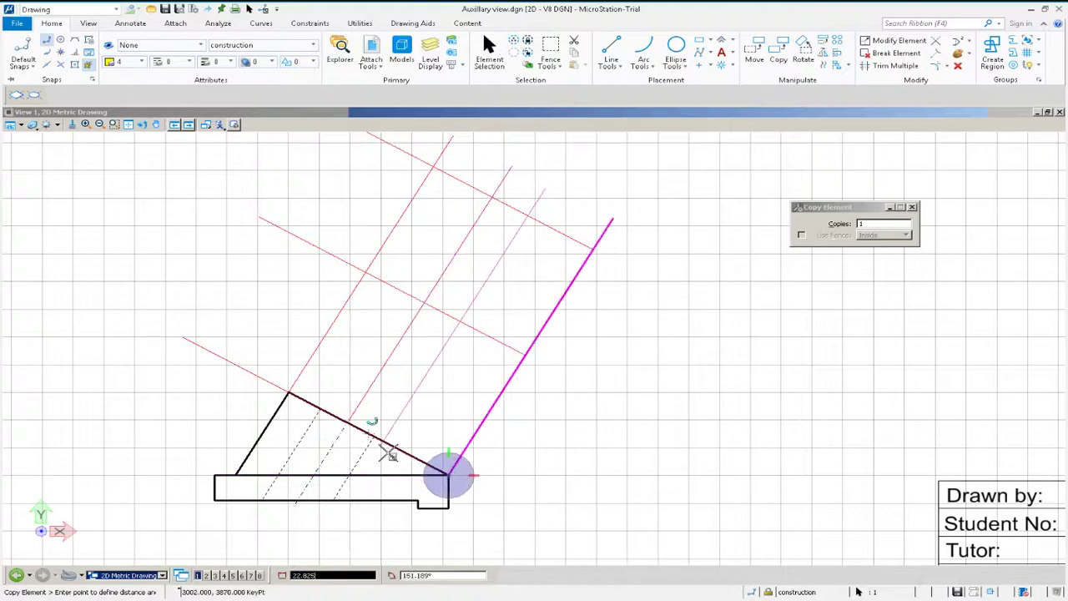
Copy the perpendicular construction line to the points where the two hidden hole lines meet the sloped edge, then clear the selection.
click(60, 64)
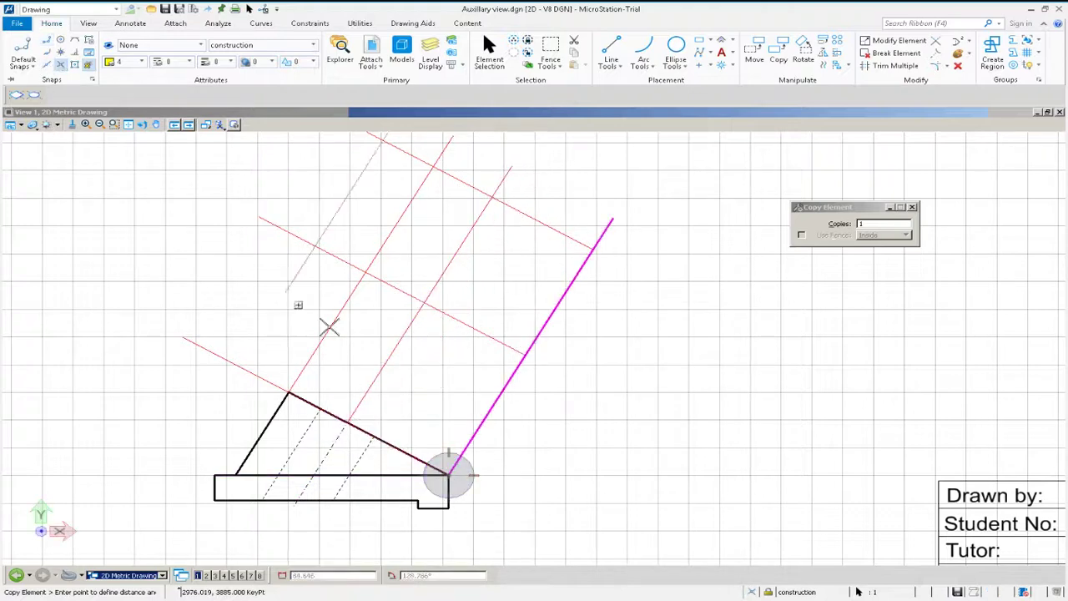
click(375, 436)
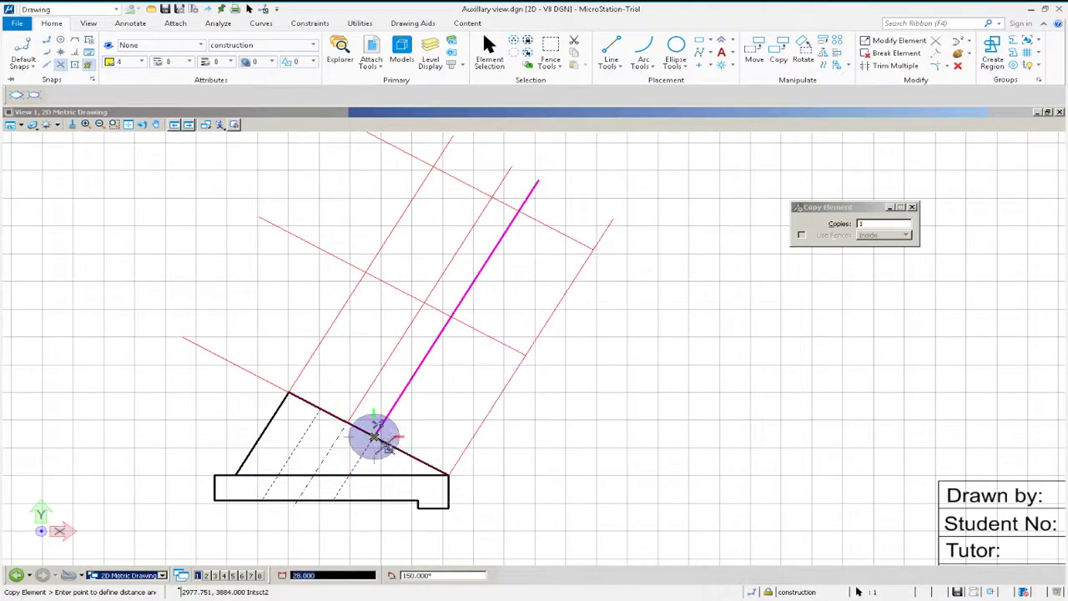
click(60, 64)
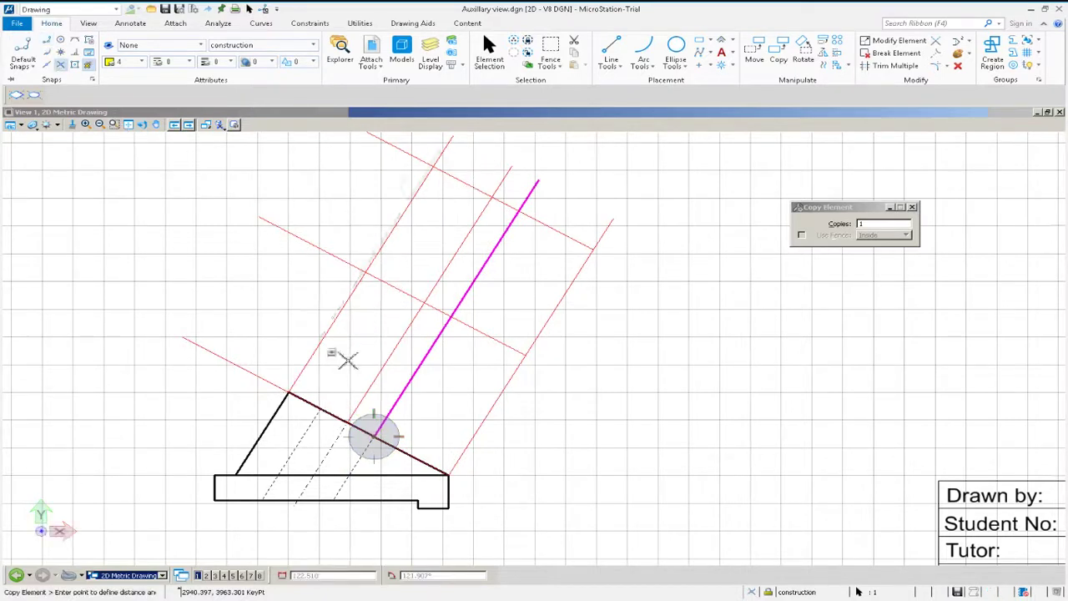
click(323, 409)
key(Escape)
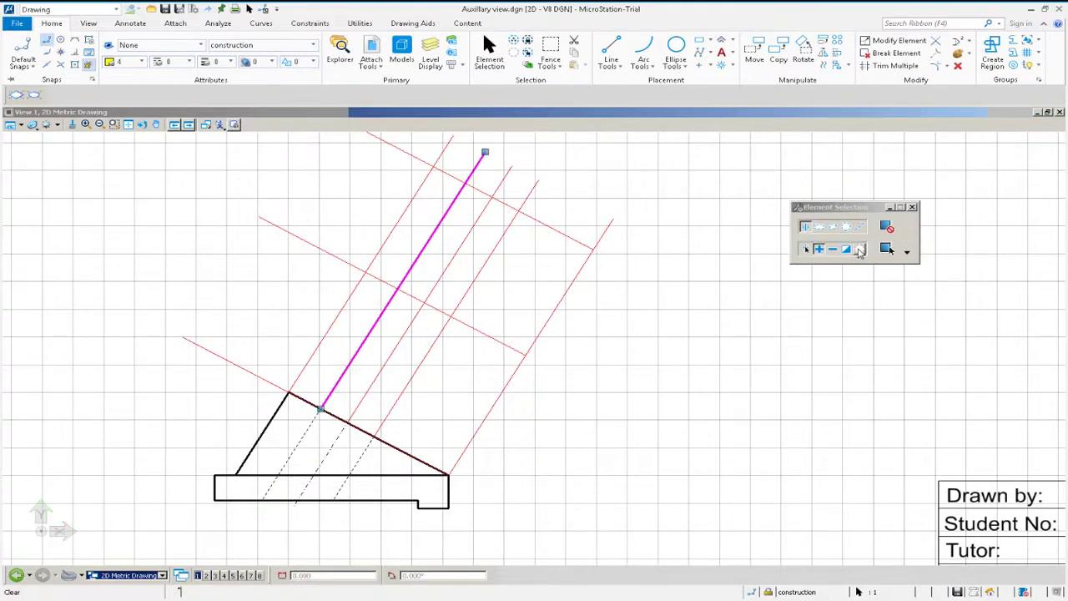
click(859, 252)
middle_drag(606, 303, 600, 327)
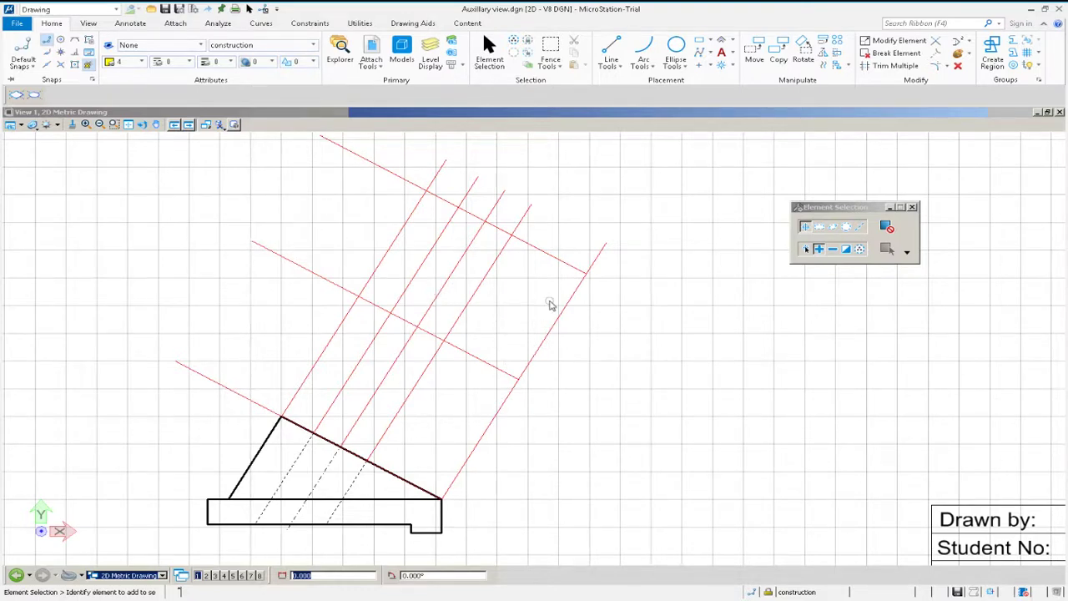
click(510, 375)
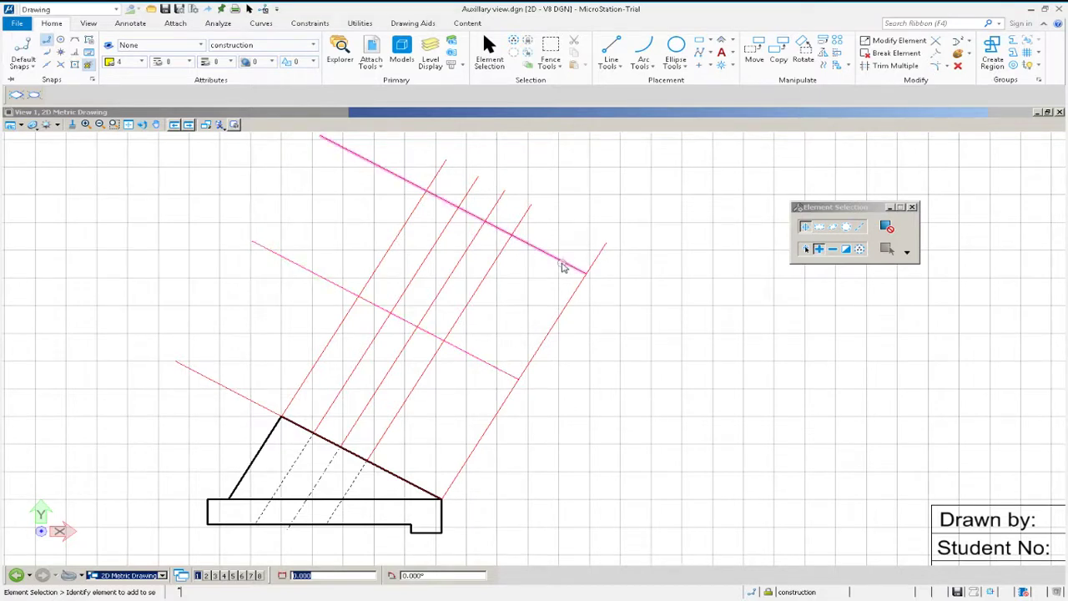
click(560, 267)
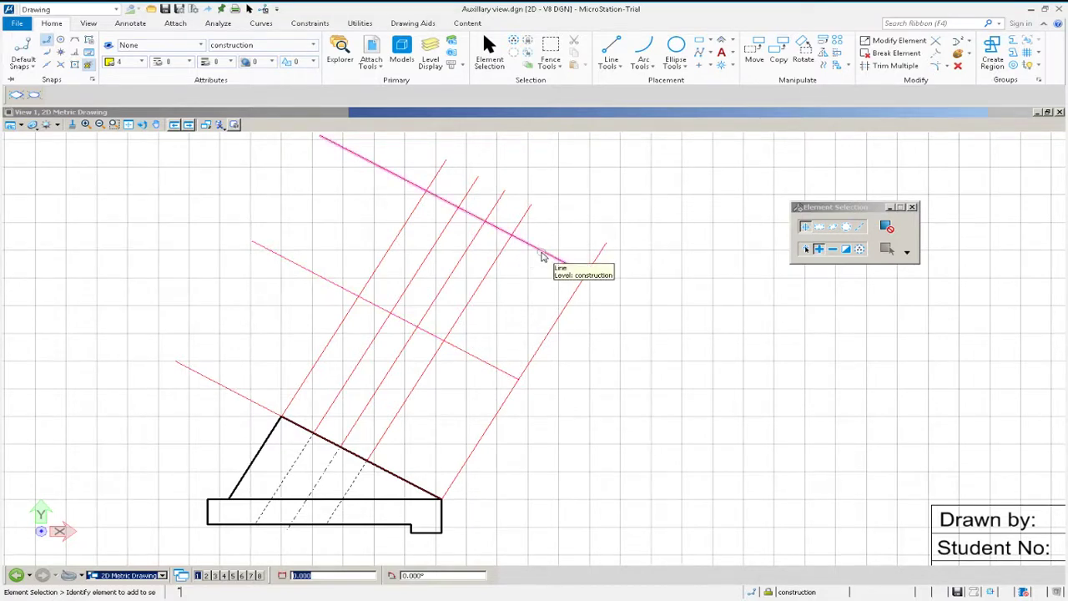
click(542, 256)
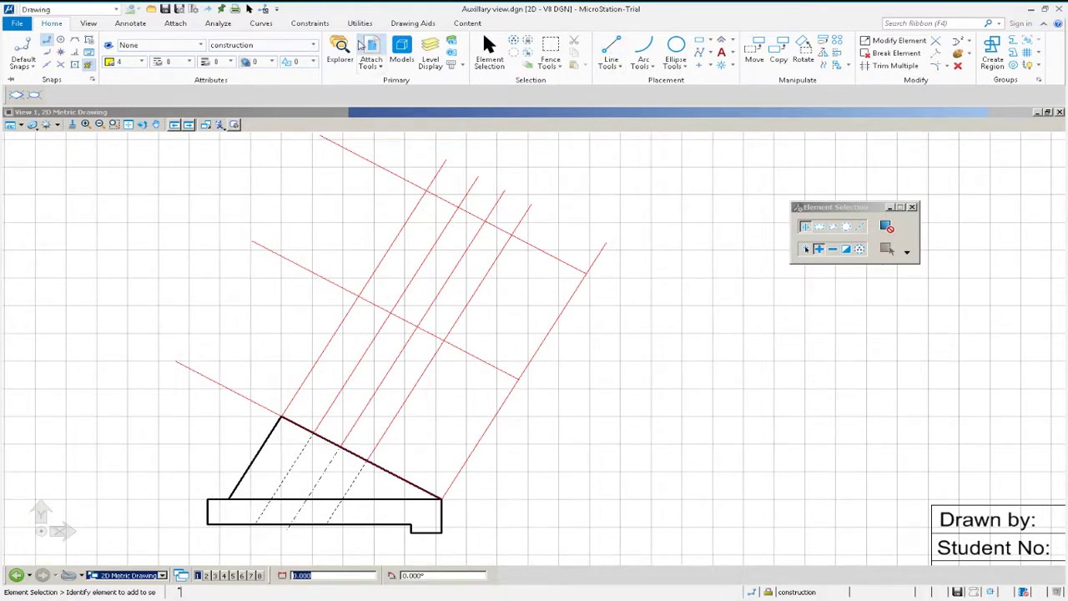
Make Draw the active level and place a 44 long line on the outermost perpendicular construction line, between the two upper parallel lines.
click(282, 50)
click(282, 51)
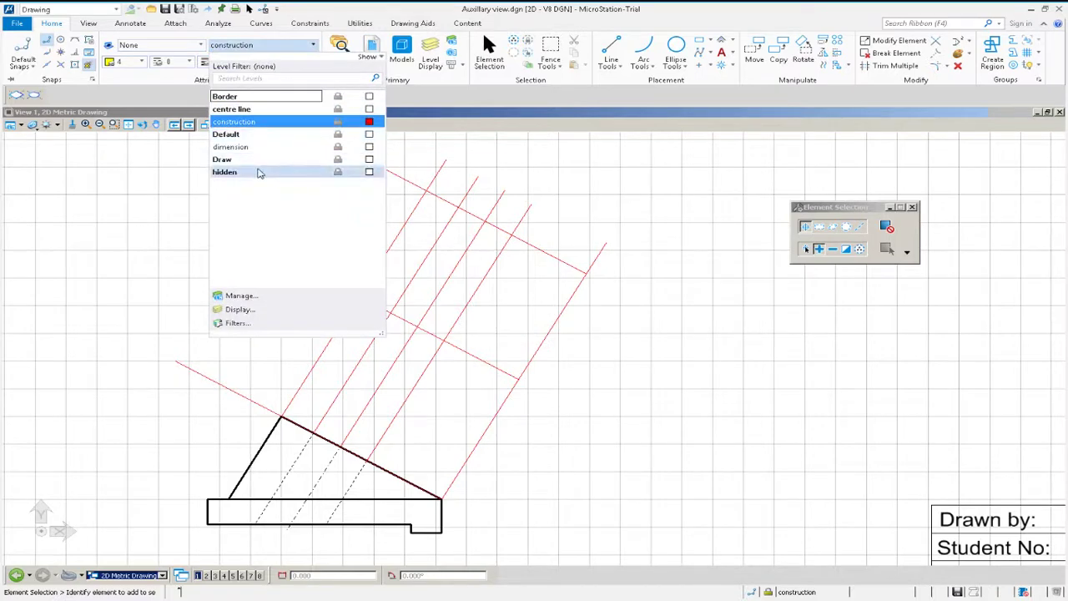
click(230, 159)
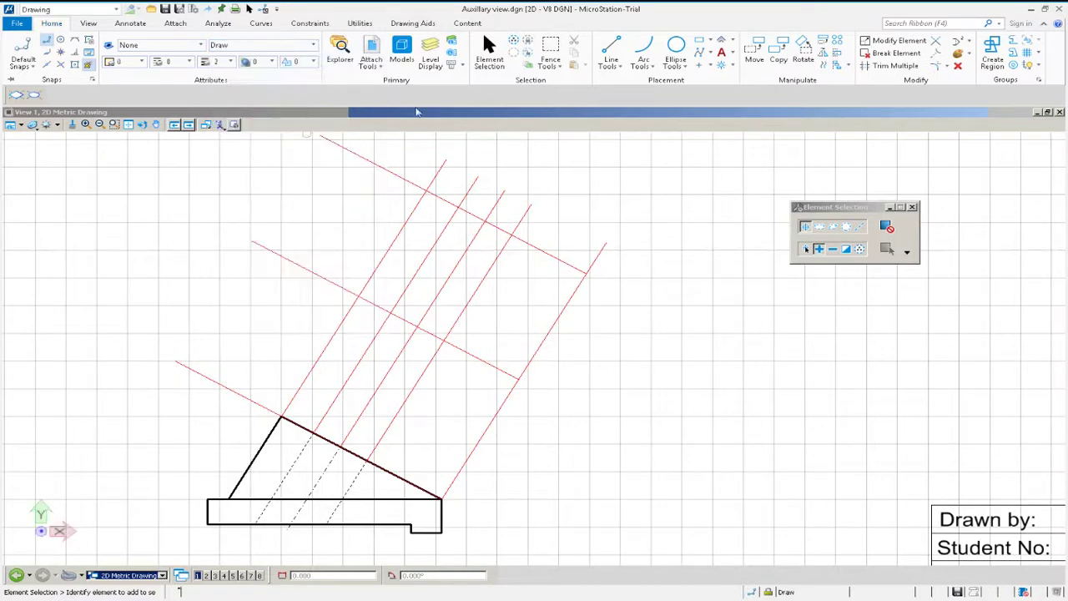
click(626, 67)
click(626, 96)
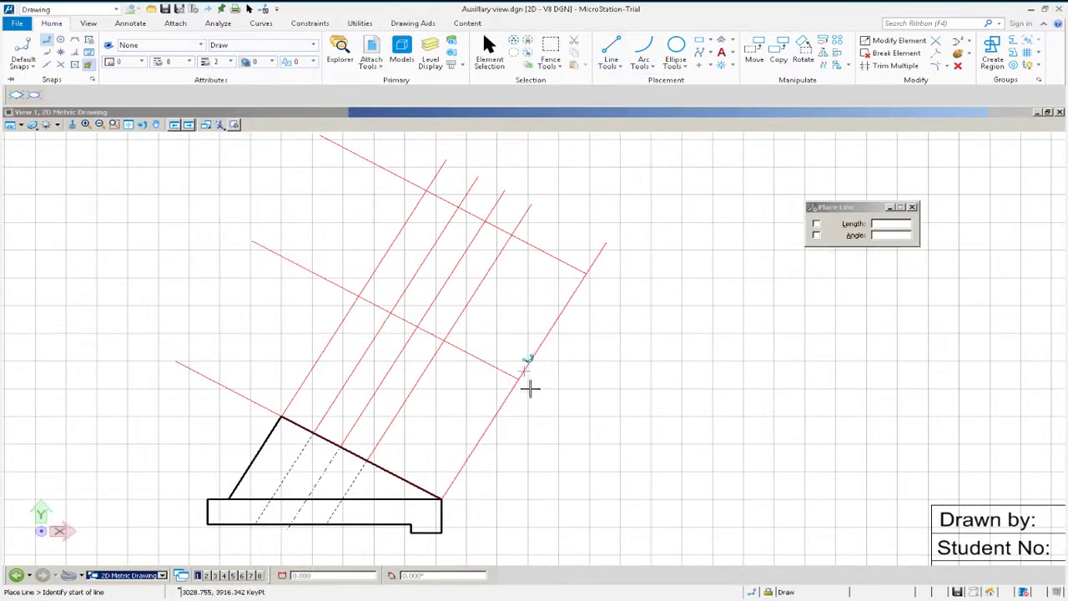
click(60, 64)
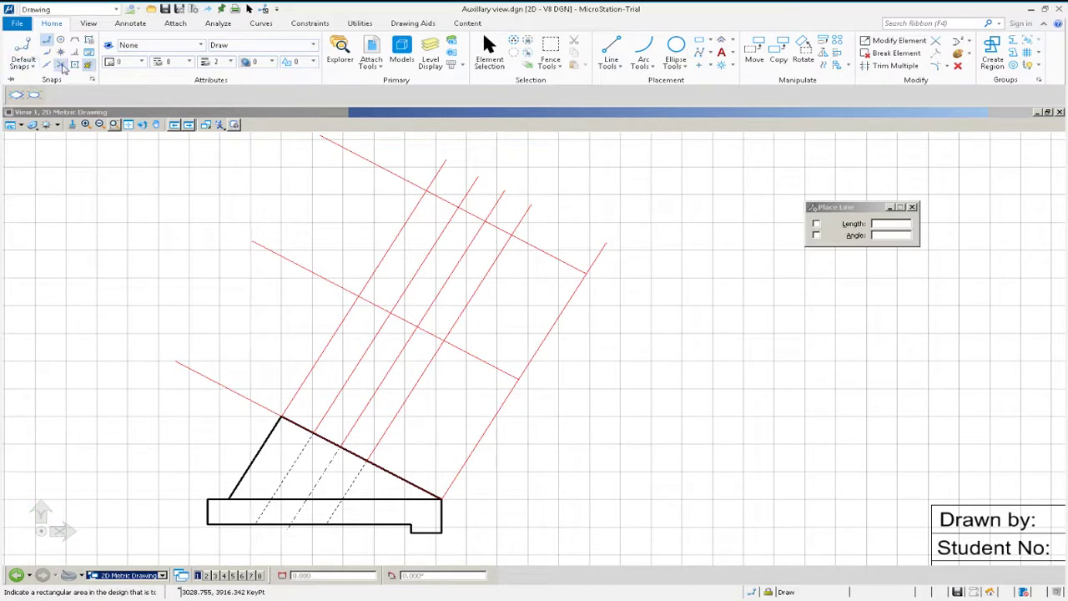
click(526, 386)
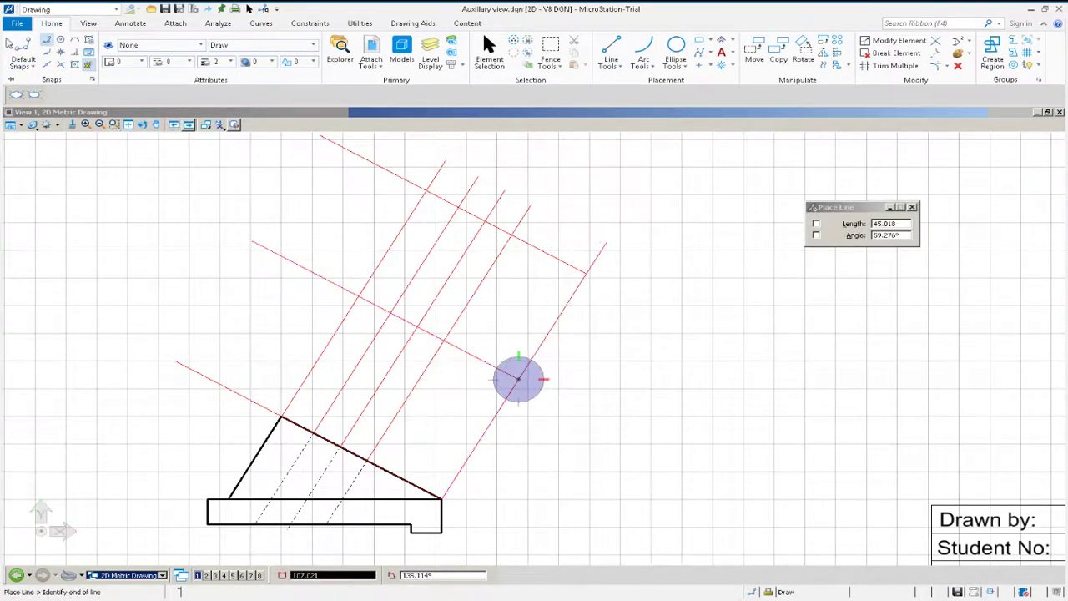
click(60, 66)
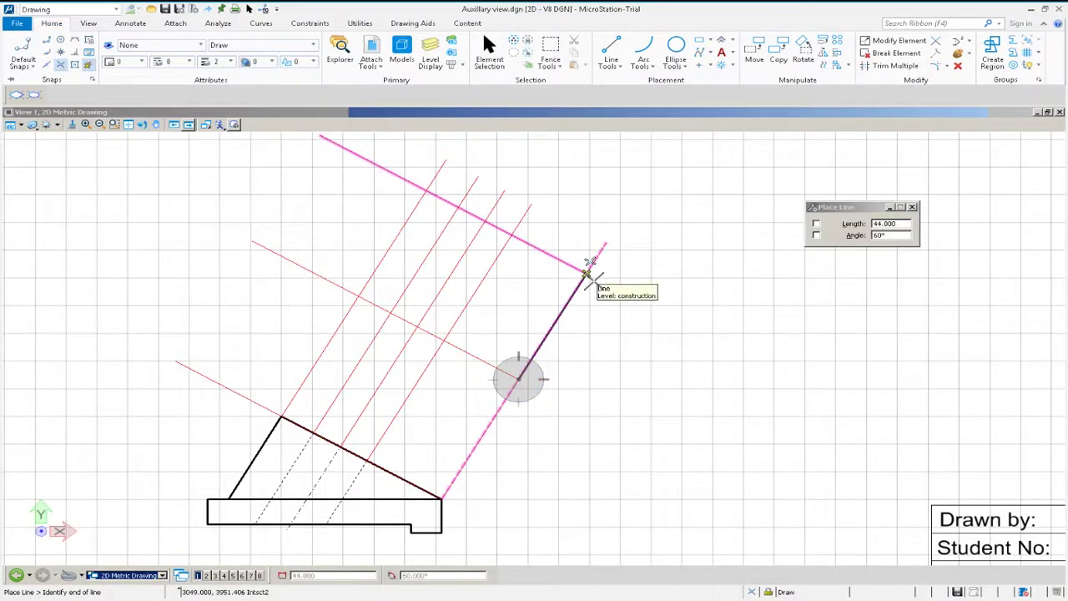
click(588, 270)
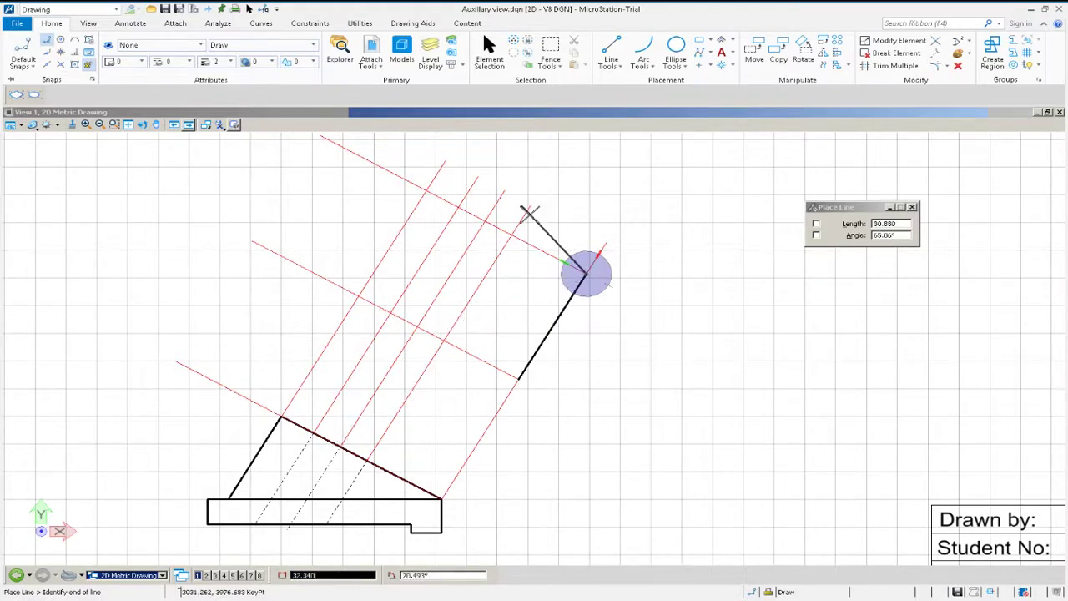
Place lines from both ends of the 44 long edge along the parallel construction lines to the centre line's projection.
click(61, 65)
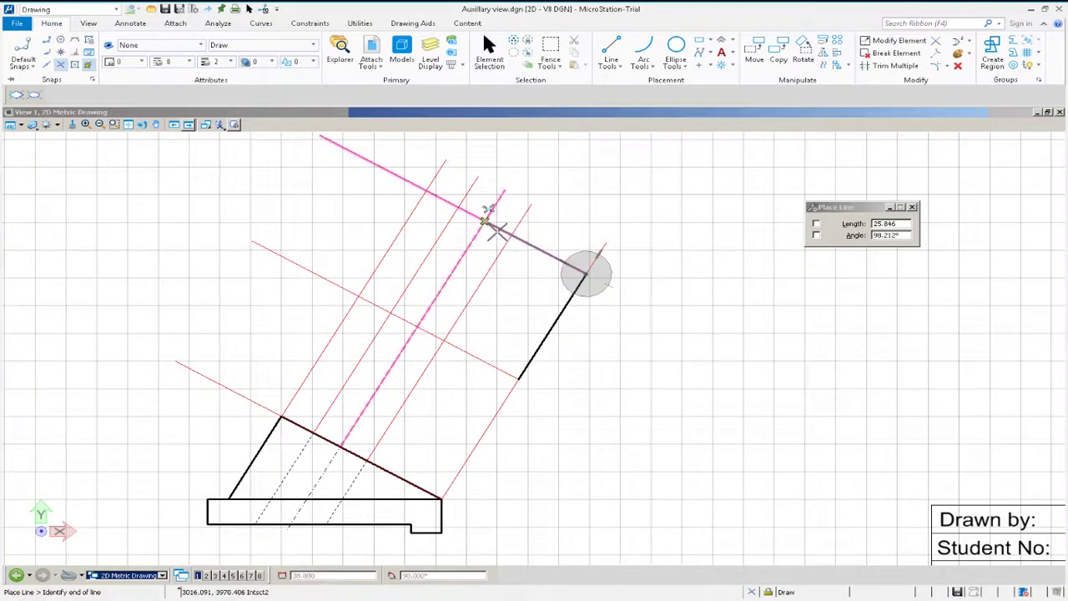
click(497, 232)
right_click(520, 300)
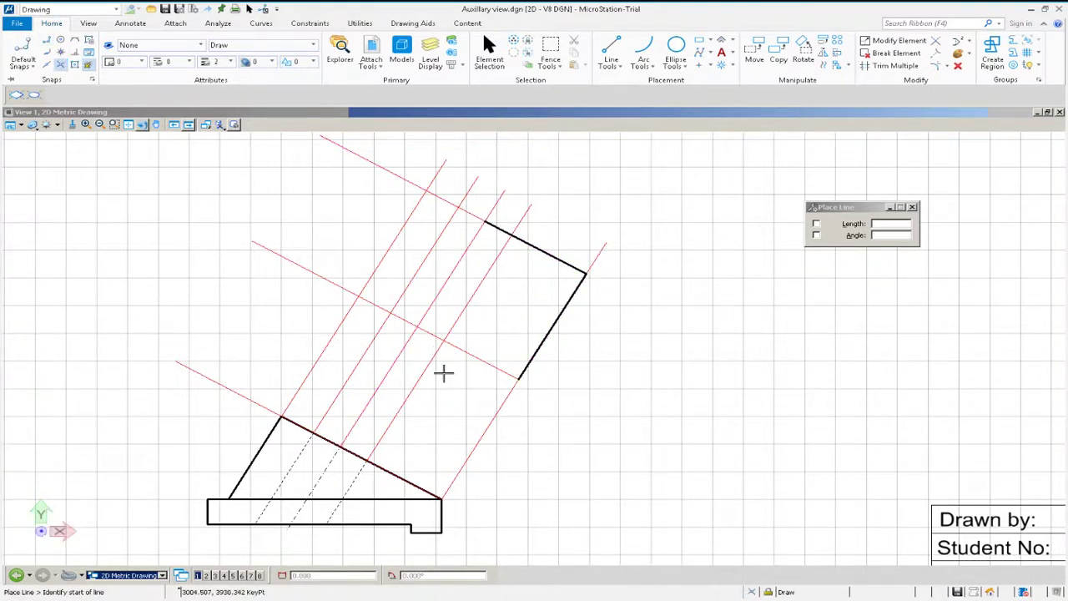
click(519, 379)
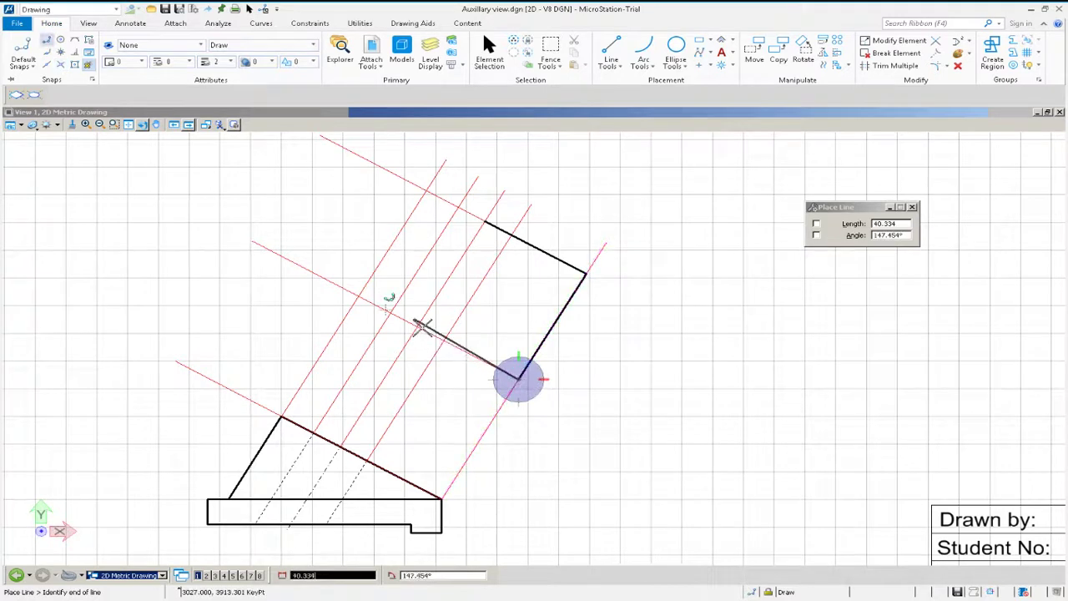
click(58, 68)
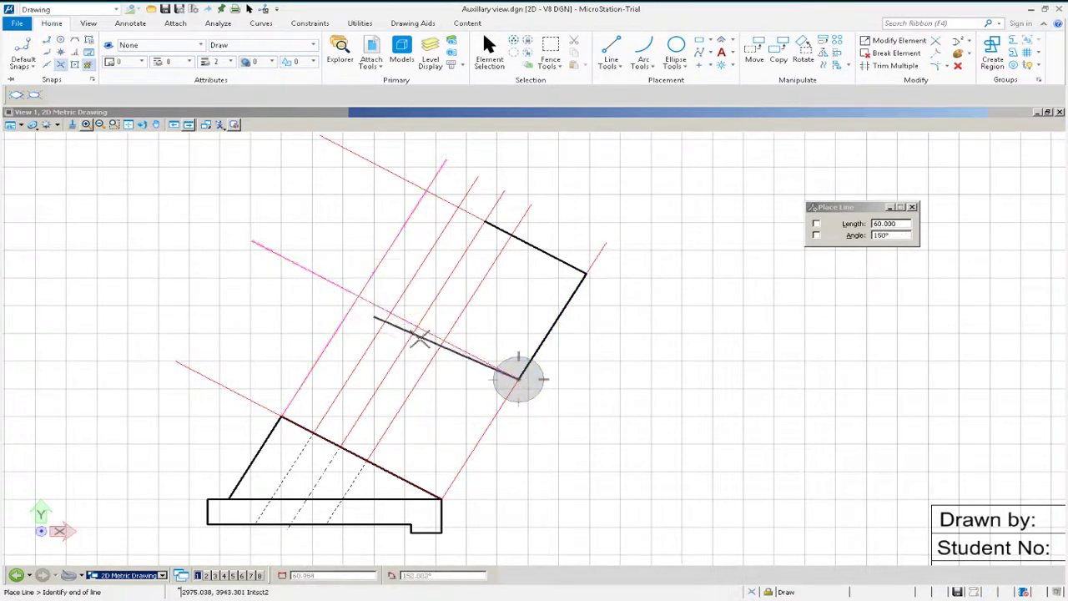
click(417, 326)
right_click(484, 438)
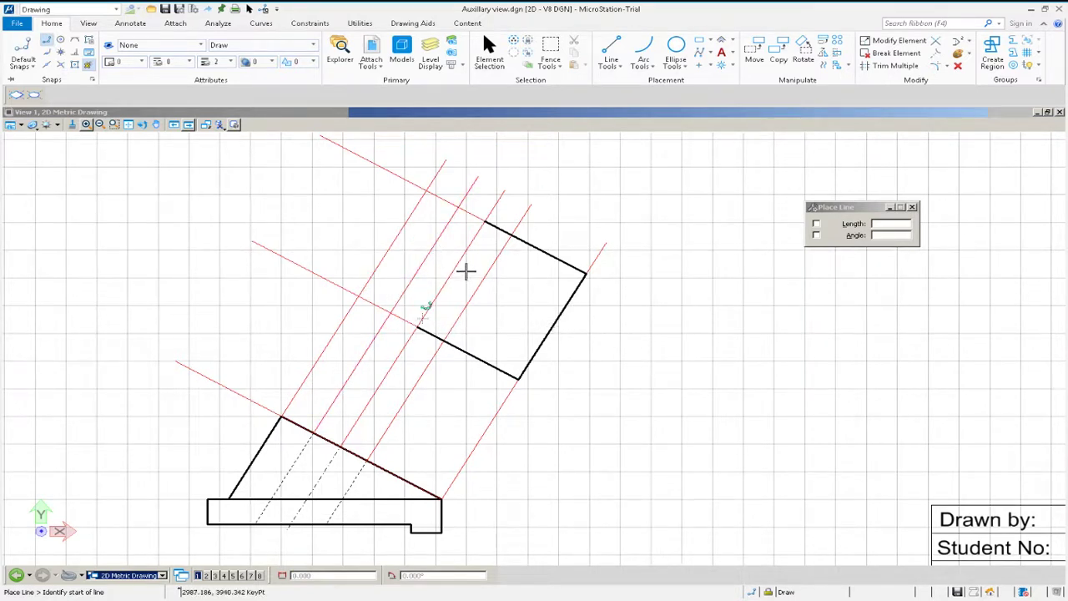
Copy the middle parallel construction line at a distance of 22, midway between the two long edges of the auxiliary view.
click(824, 64)
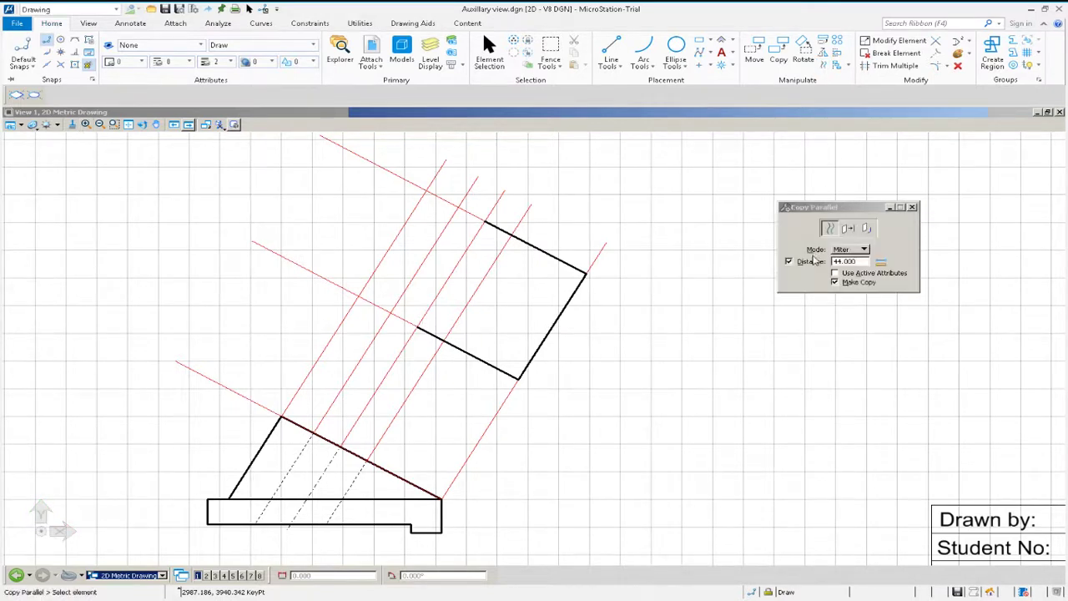
click(855, 262)
text(2)
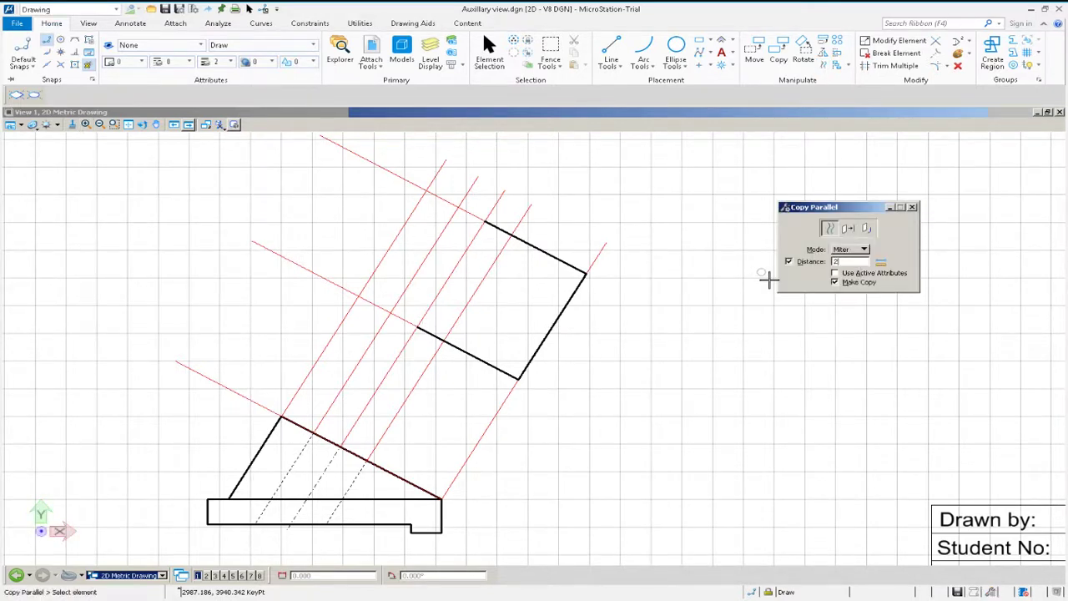
text(2)
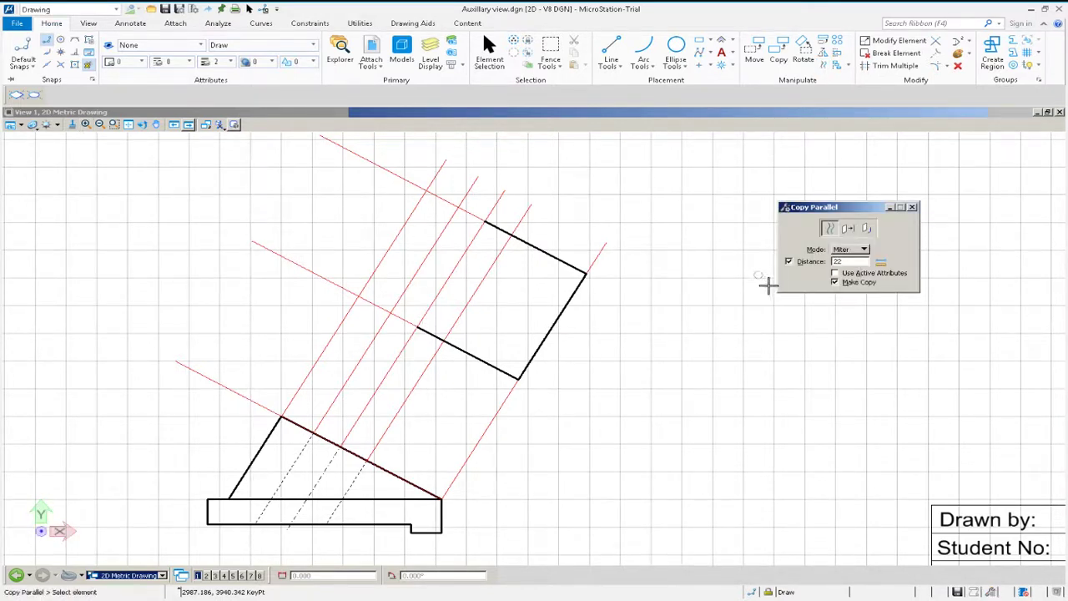
click(341, 287)
click(372, 274)
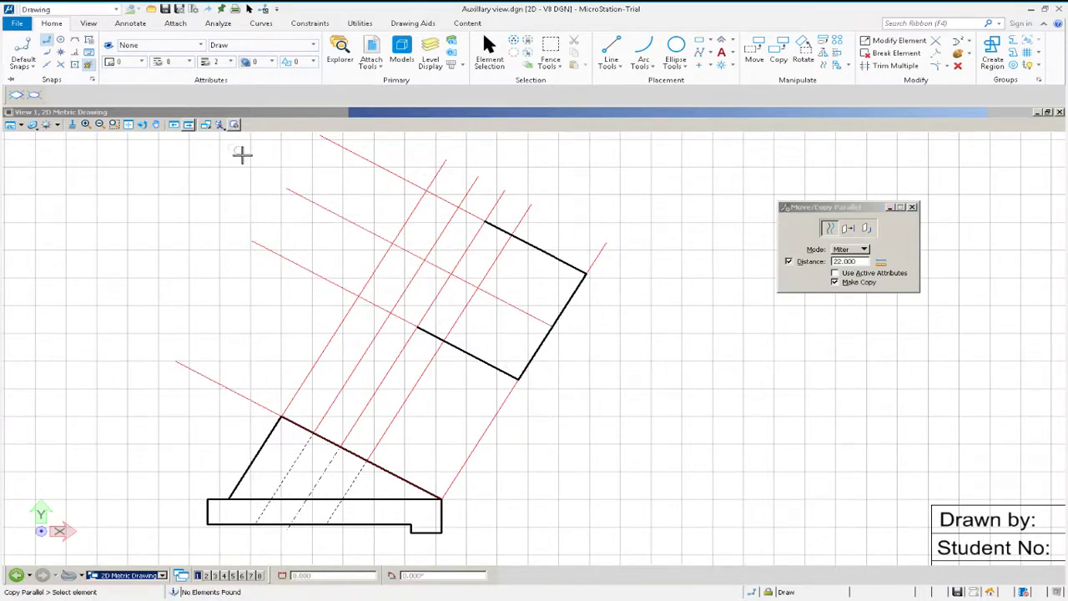
Place the hole's circle centred where its projected axis crosses the middle line, with the radius reaching the adjacent projected hole line.
click(679, 72)
click(697, 84)
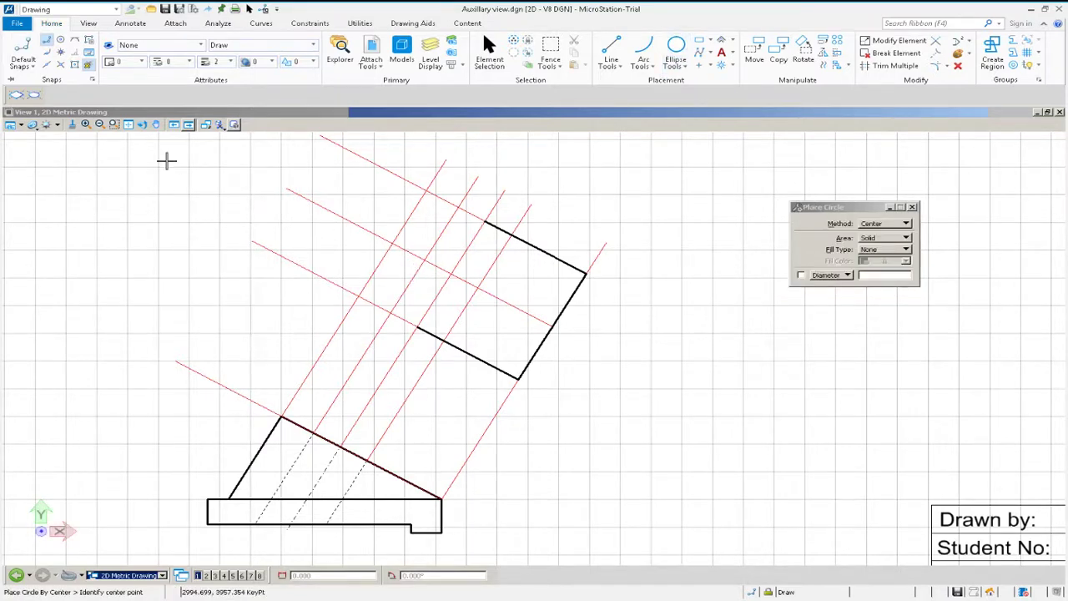
click(451, 275)
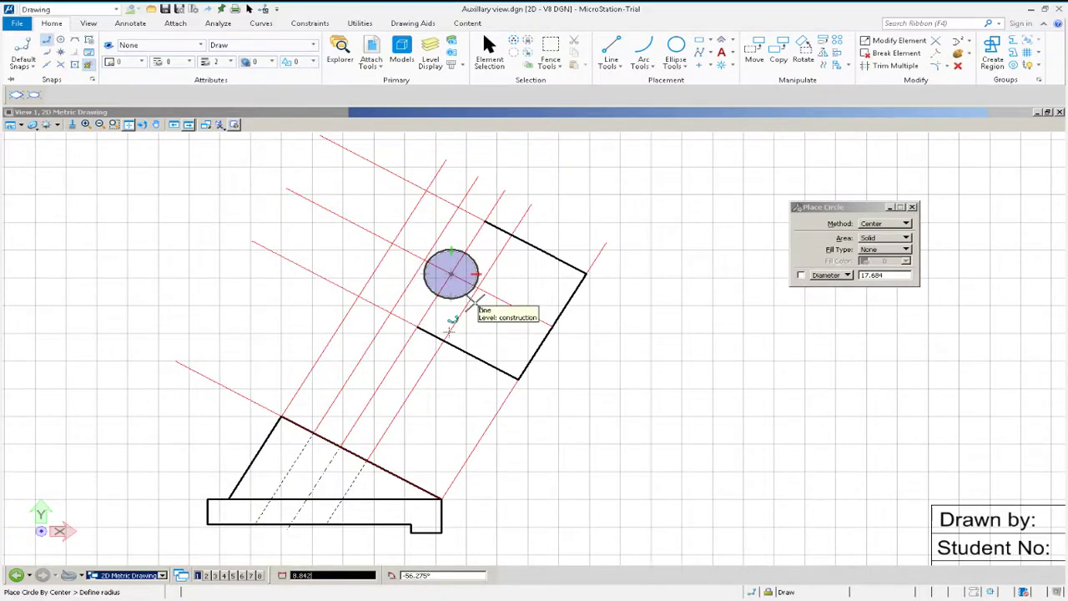
click(474, 302)
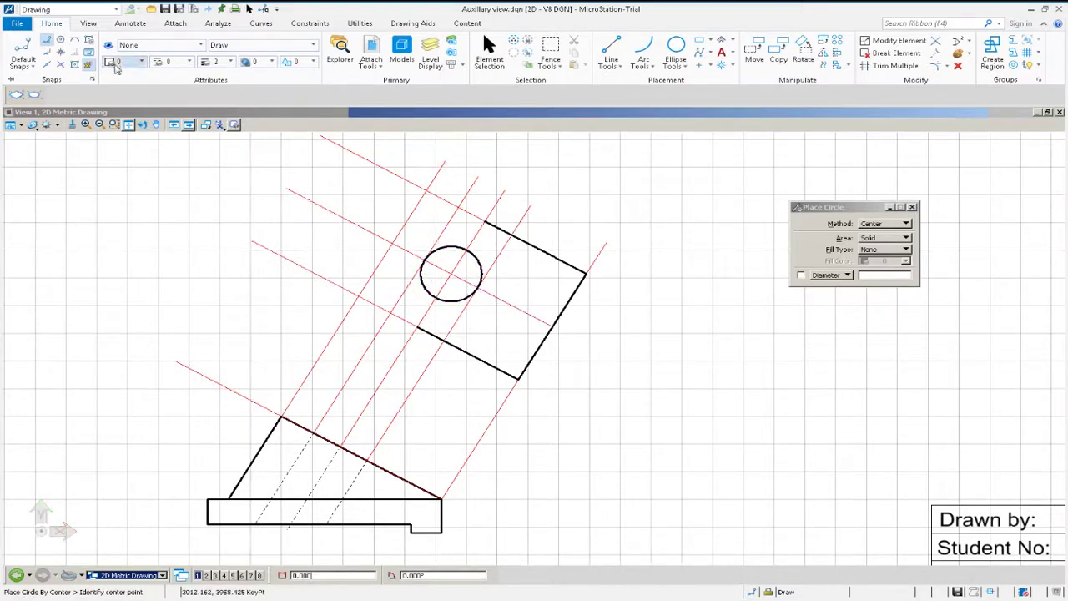
Place an outer circle of radius 22 concentric with the hole, centred on the intersection of the two construction lines.
click(59, 66)
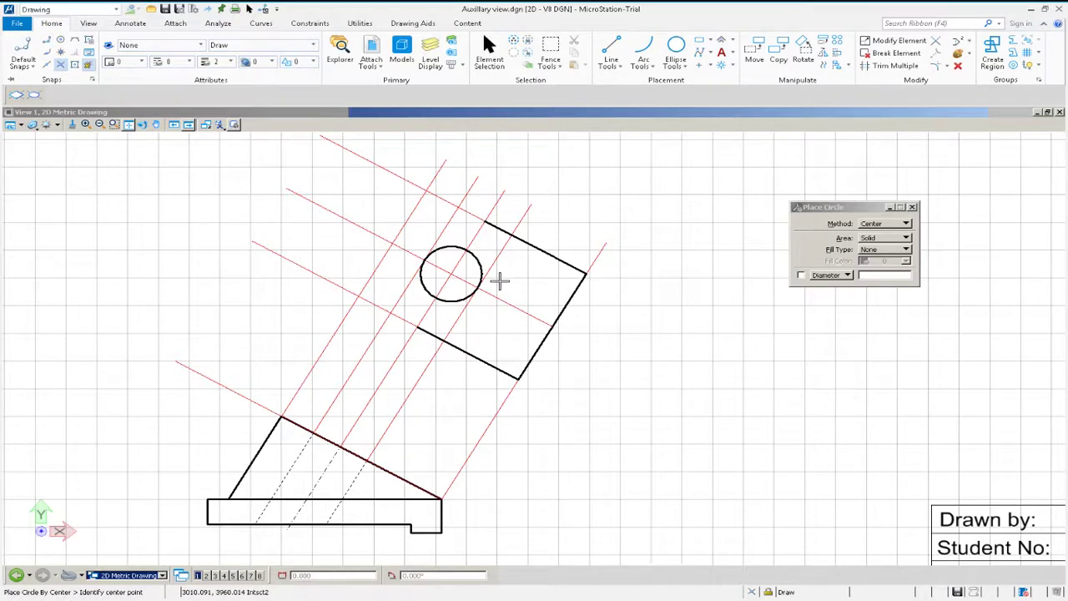
click(450, 275)
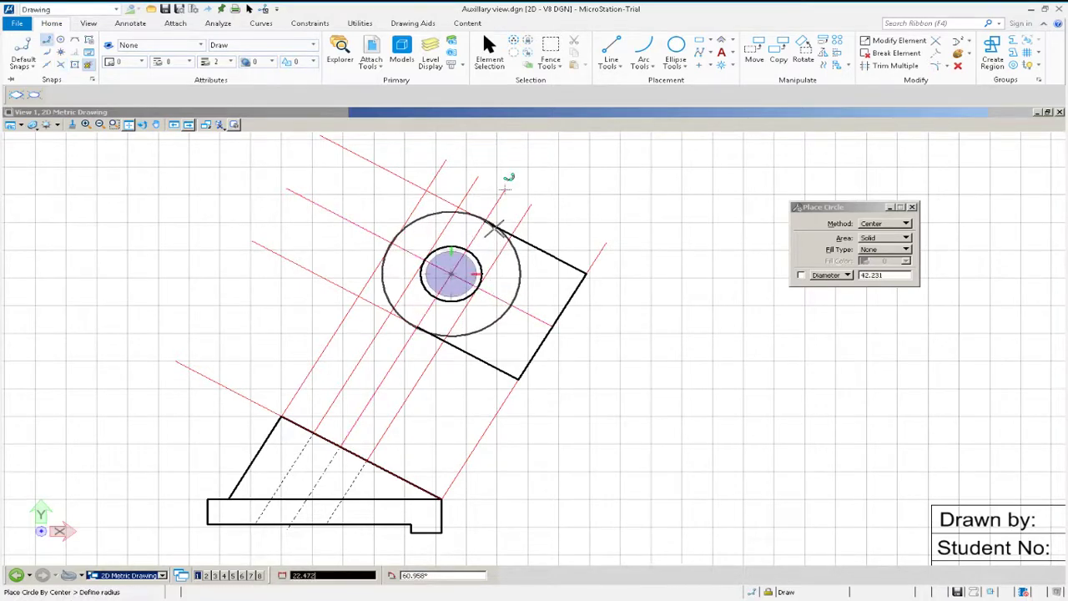
text(2)
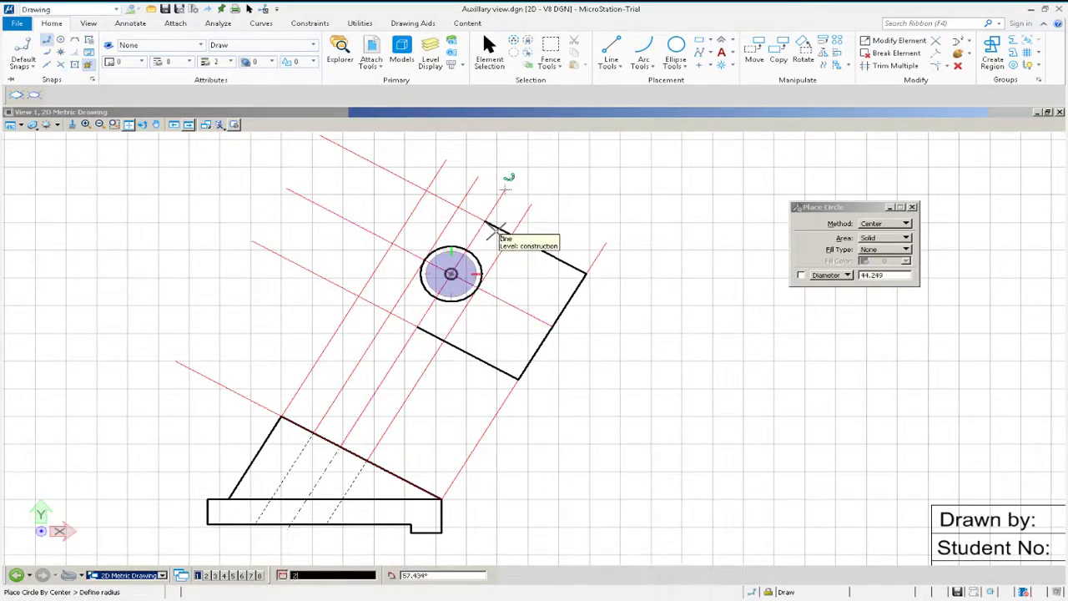
key(Return)
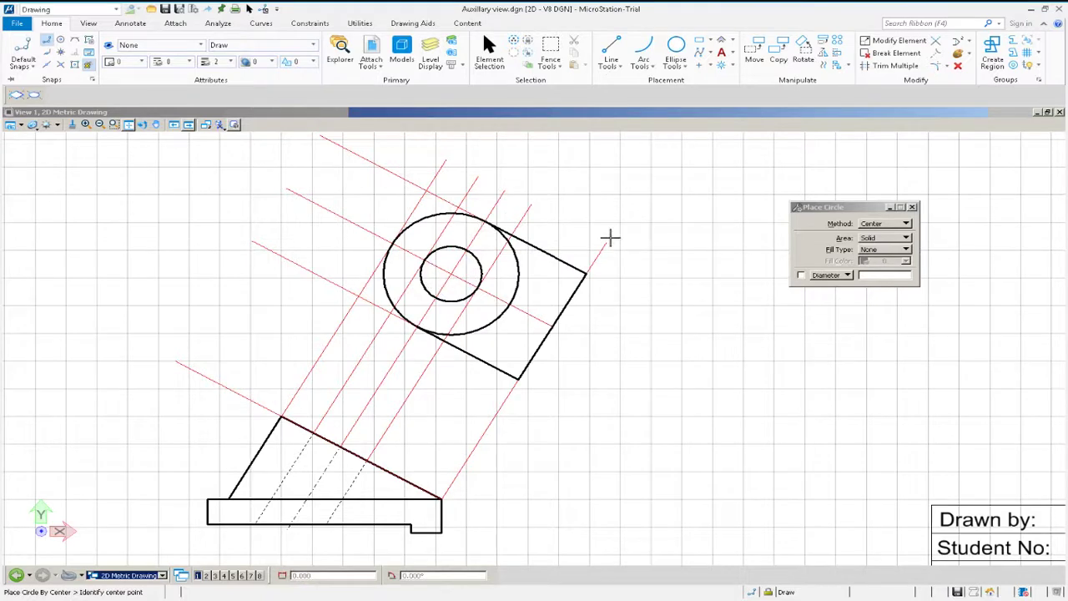
Check the outer circle's tangency, and trim off its half inside the outline, cutting at the perpendicular construction line through the hole centre.
scroll(503, 207, up, 5)
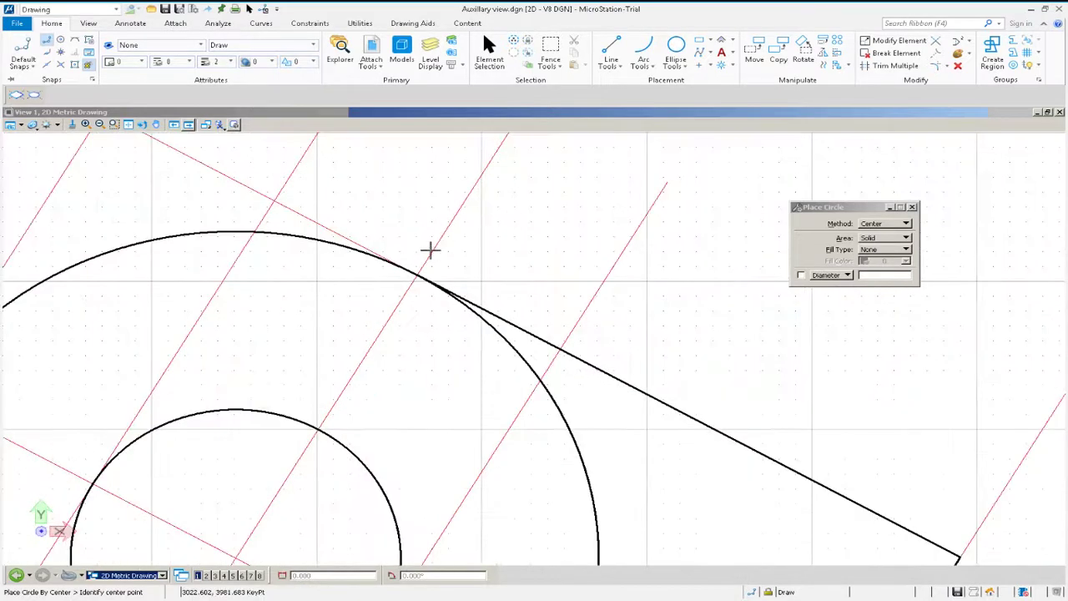
scroll(430, 252, up, 3)
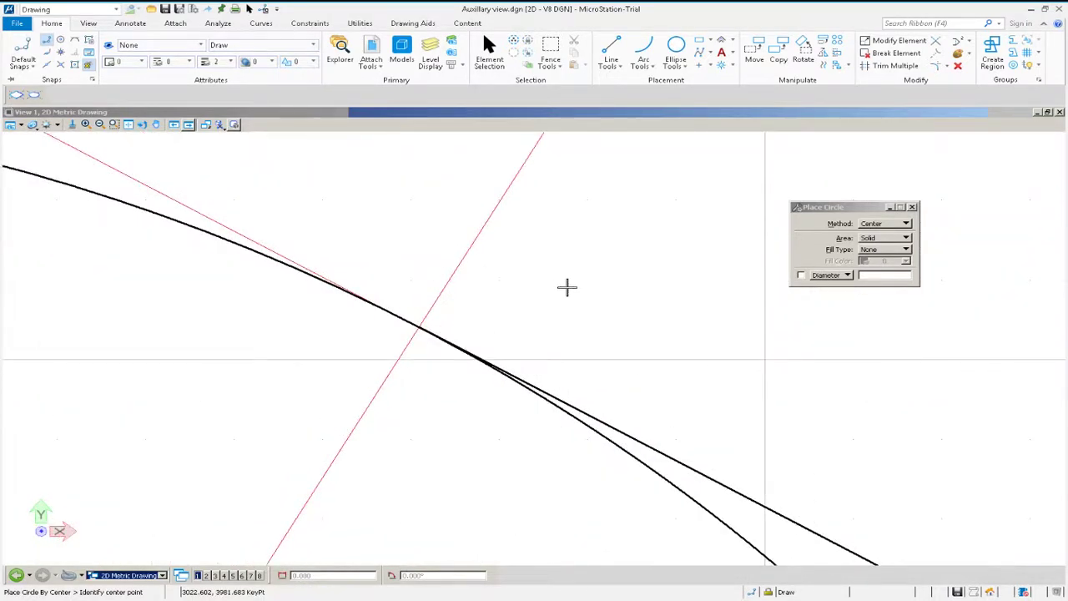
scroll(338, 341, down, 6)
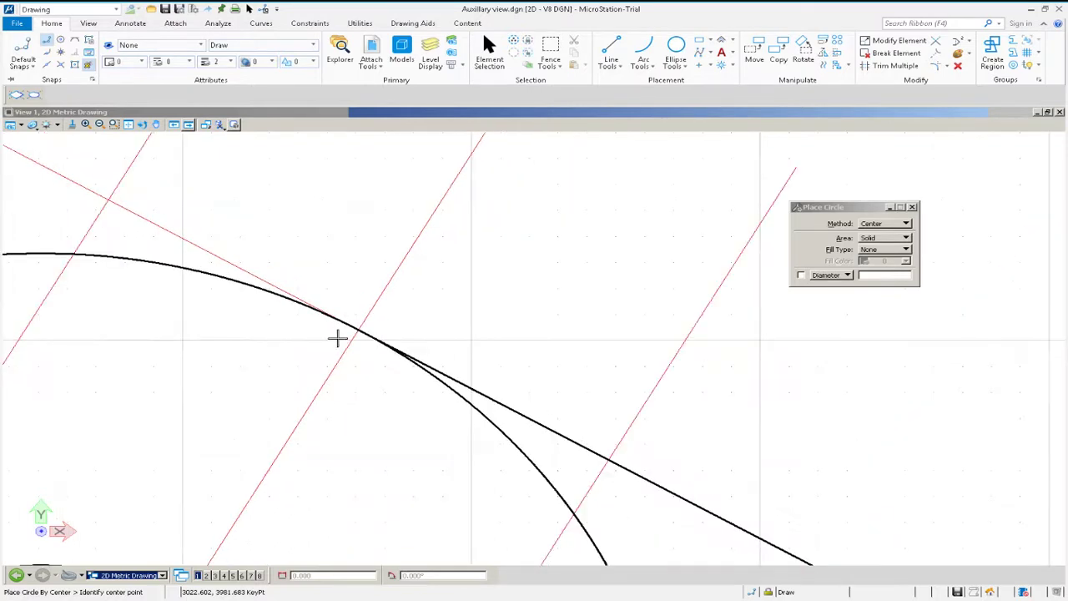
middle_drag(385, 397, 491, 285)
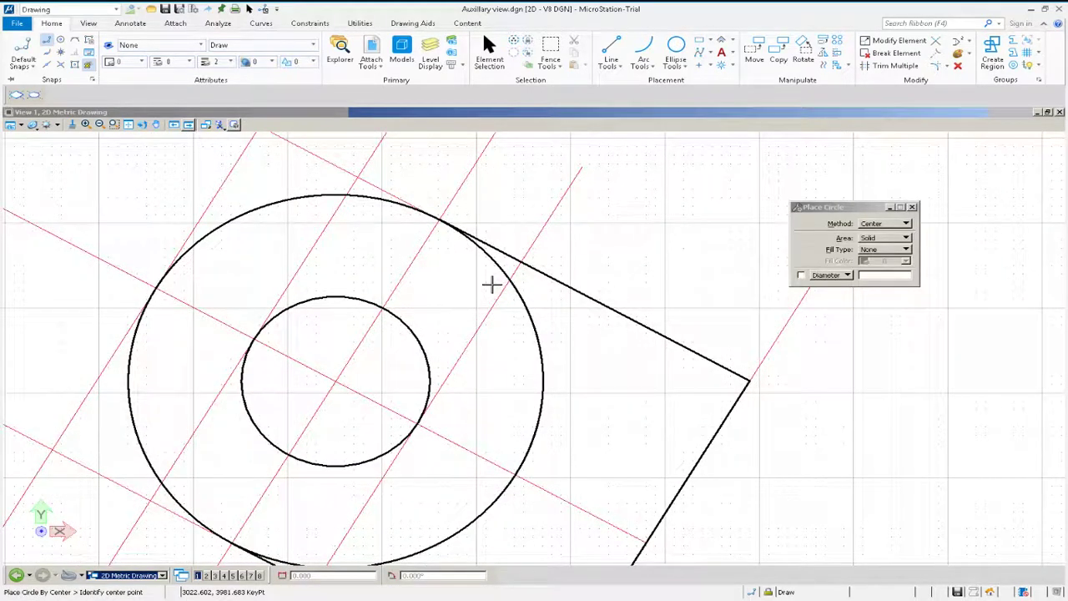
scroll(490, 286, down, 2)
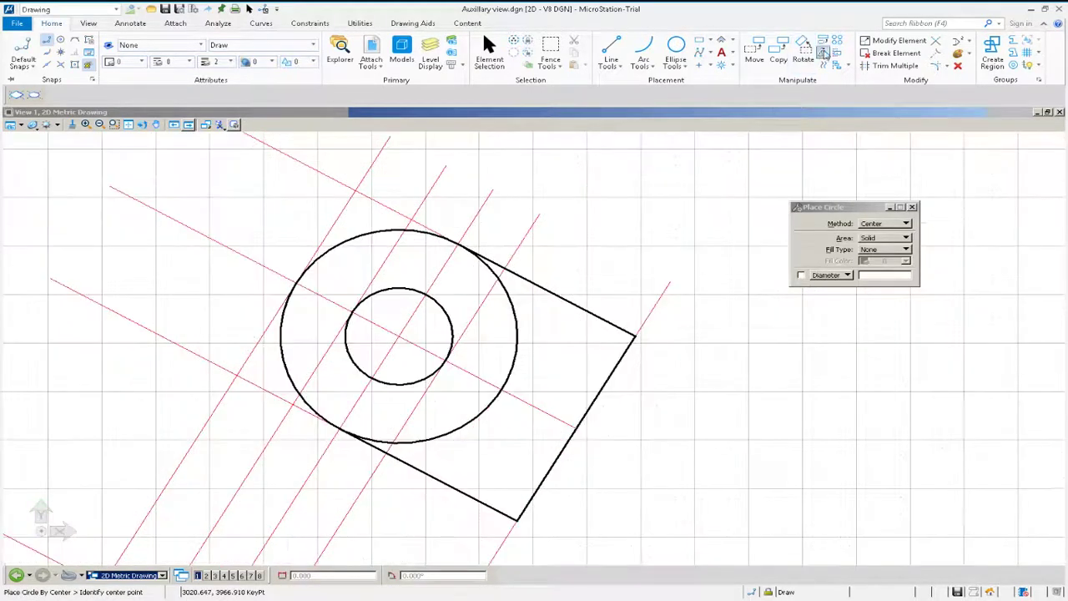
click(889, 66)
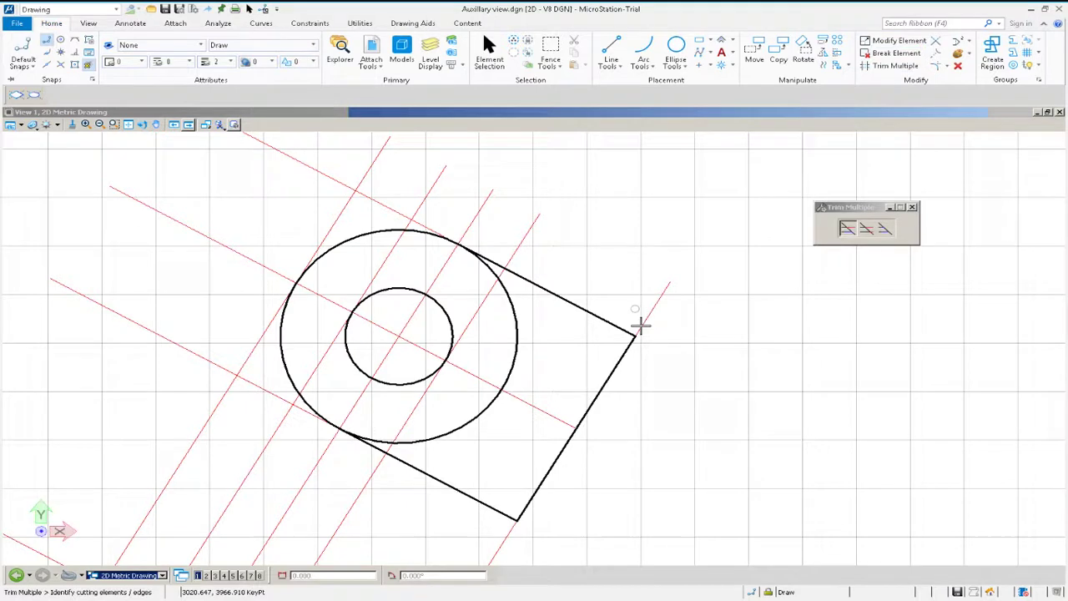
click(453, 275)
click(521, 349)
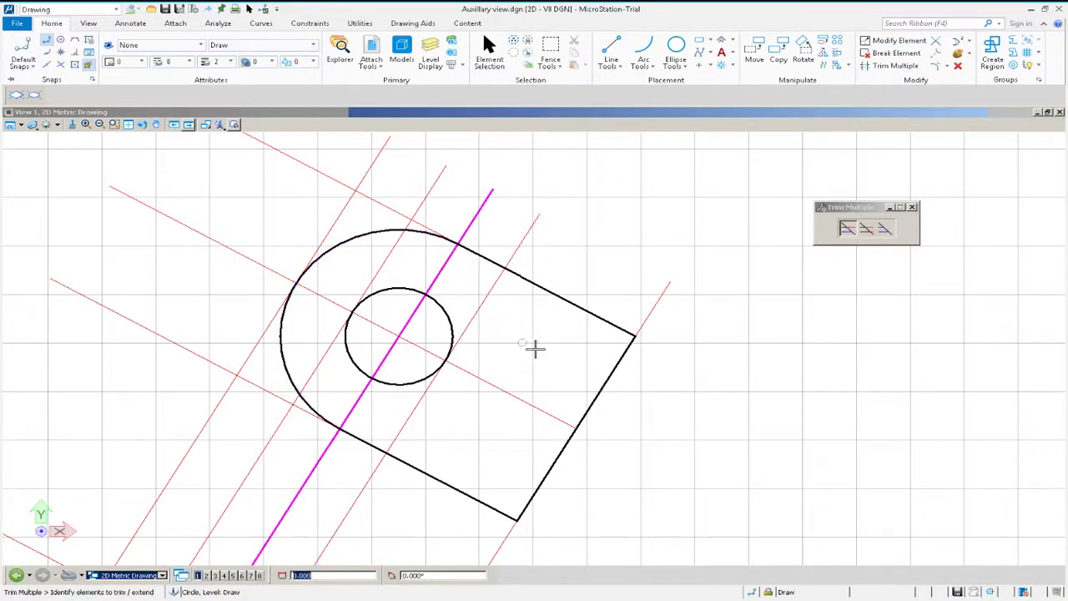
right_click(537, 348)
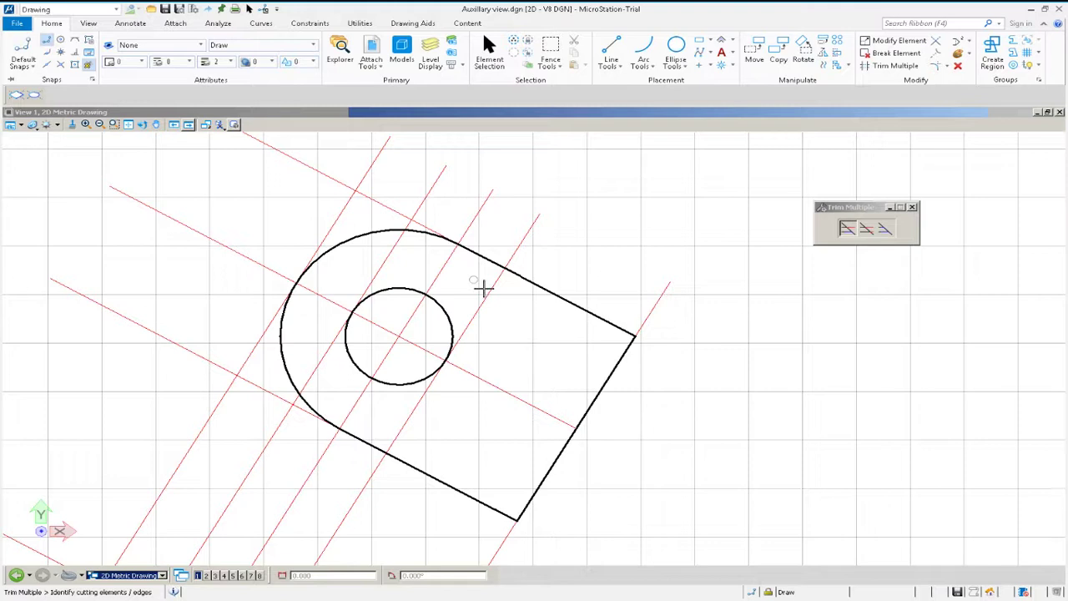
Turn off the display of the construction level to leave only the finished views.
scroll(482, 286, down, 2)
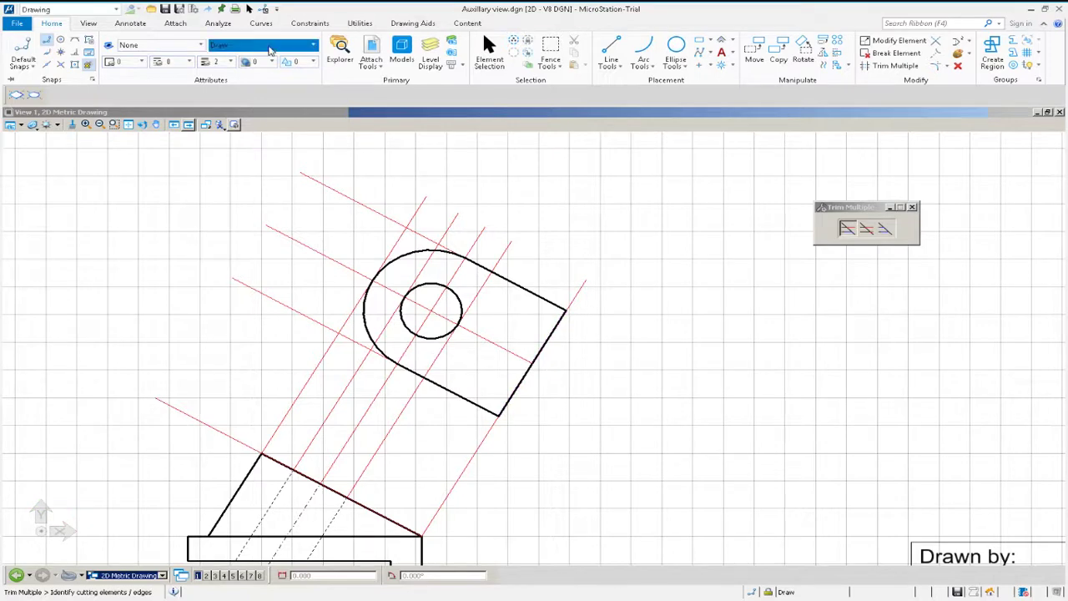
click(270, 47)
click(238, 310)
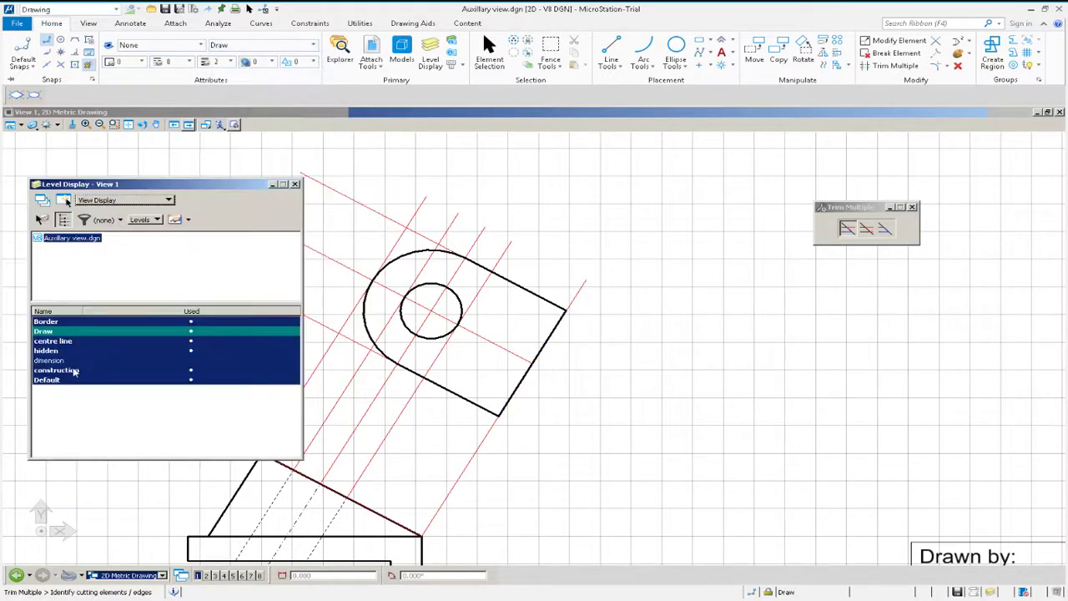
click(56, 370)
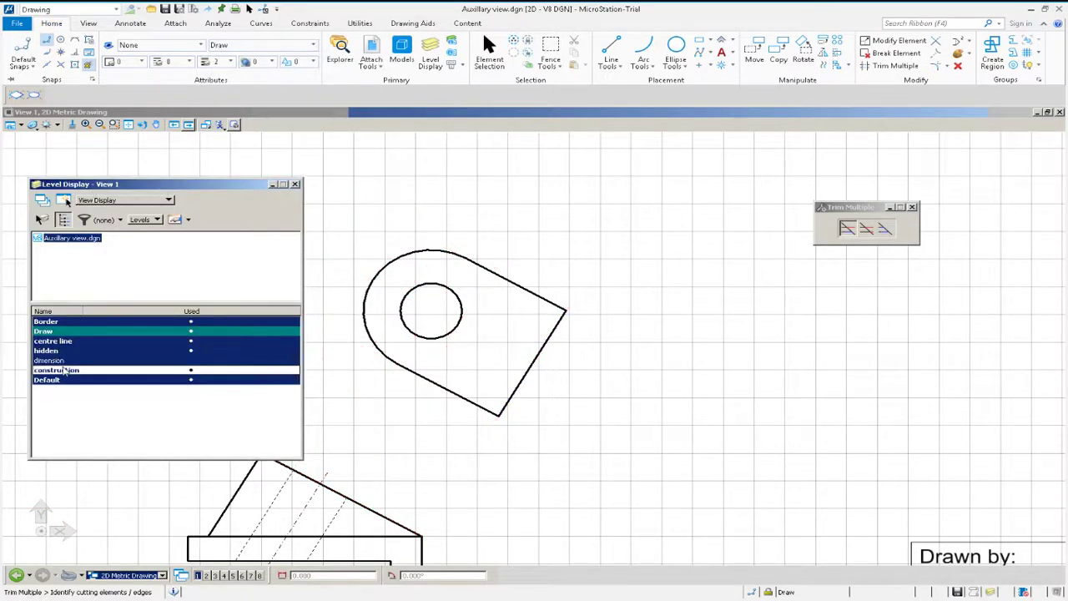
click(295, 184)
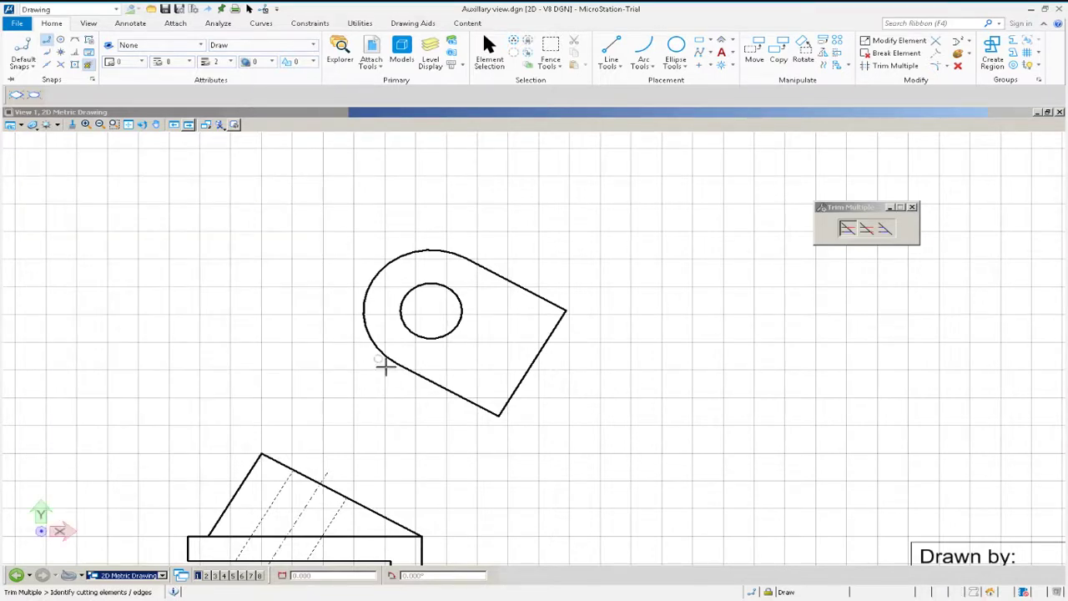
Turn the display of the construction level back on and leave the trim command.
mouse_move(403, 450)
middle_down()
mouse_move(375, 333)
mouse_move(395, 395)
middle_up()
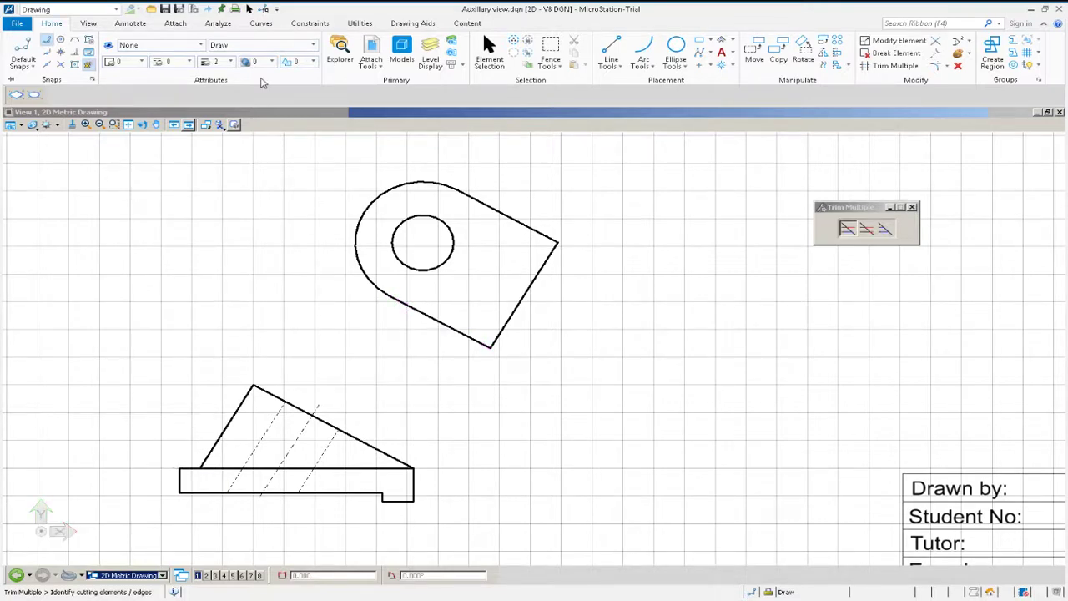
click(256, 48)
click(239, 308)
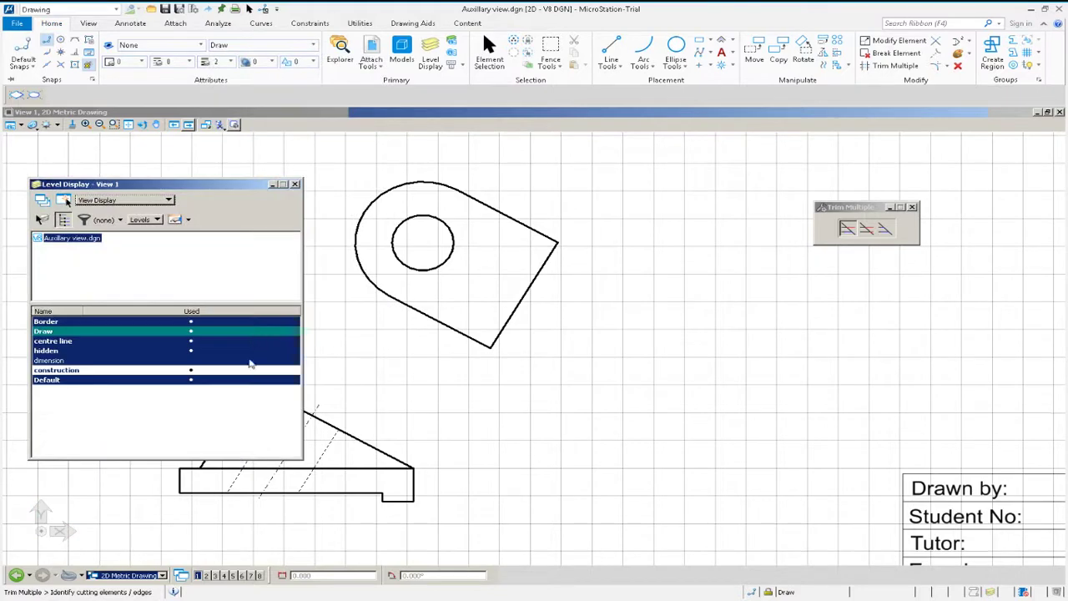
click(95, 372)
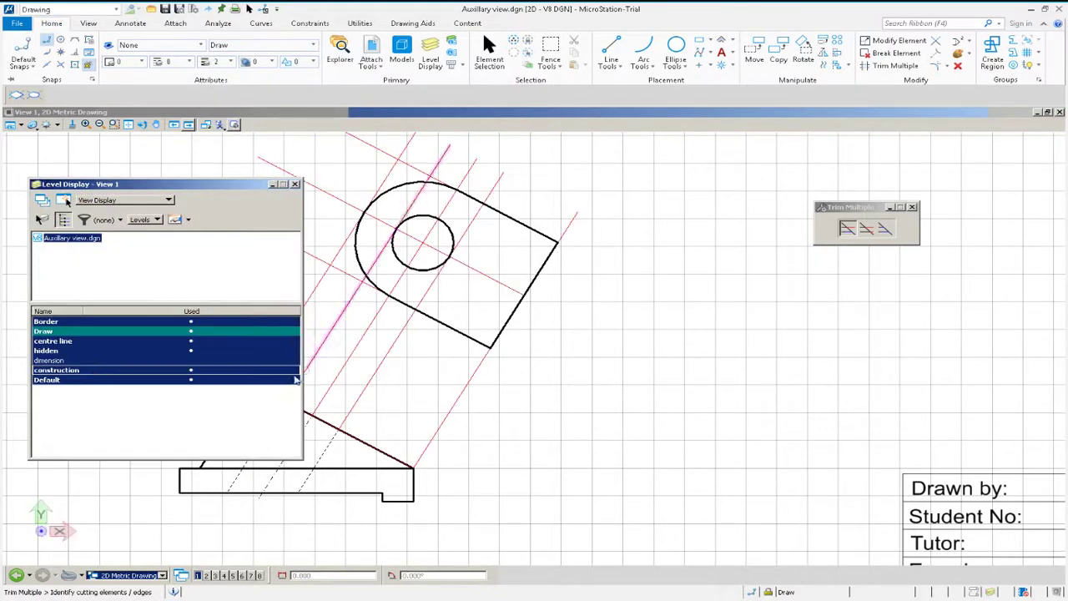
click(303, 181)
click(296, 183)
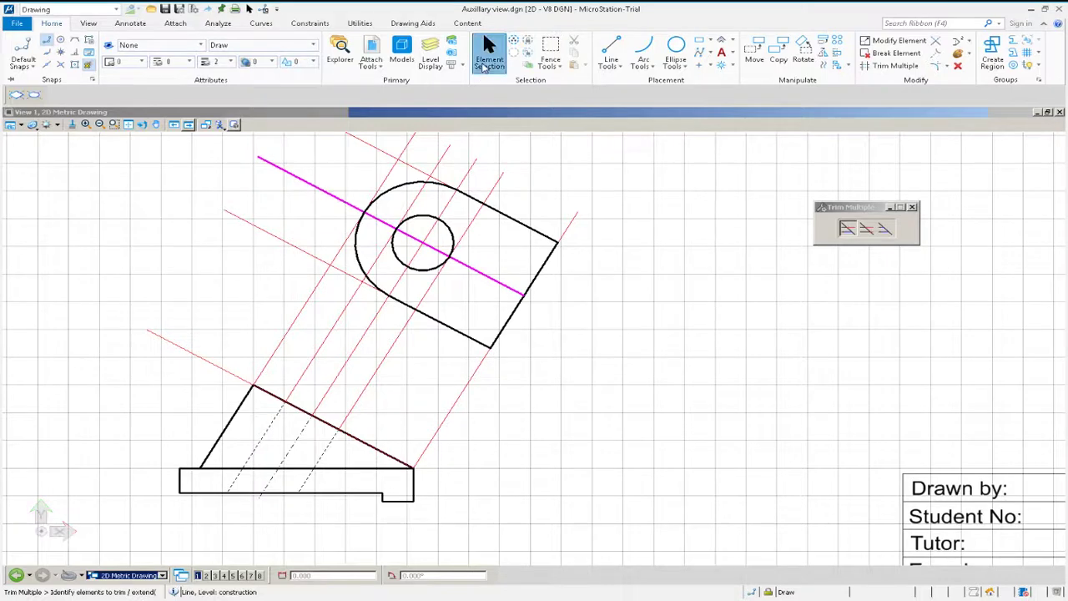
click(489, 52)
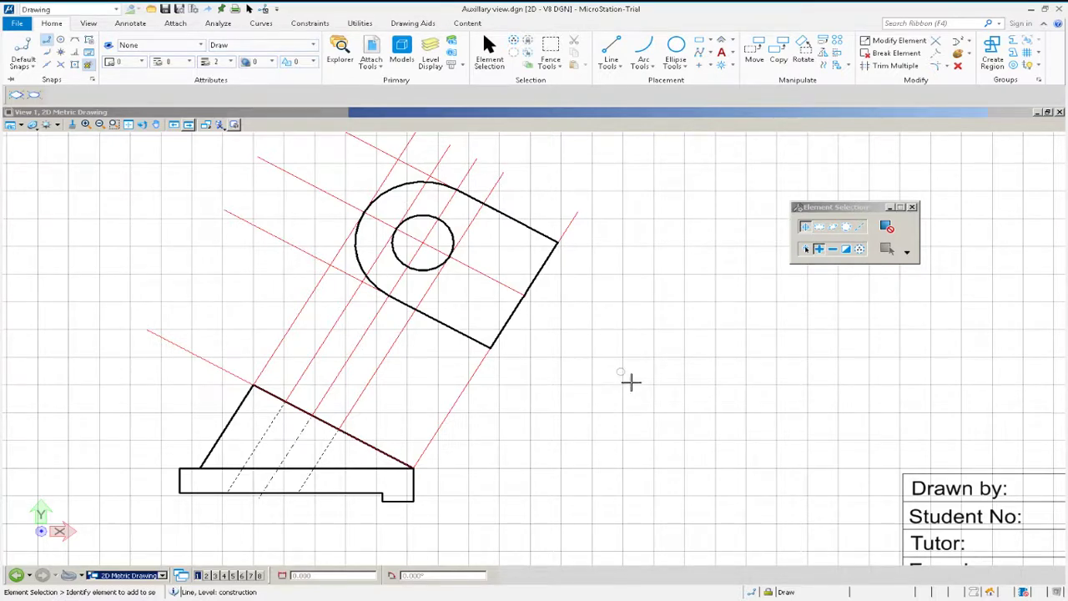
scroll(630, 382, down, 3)
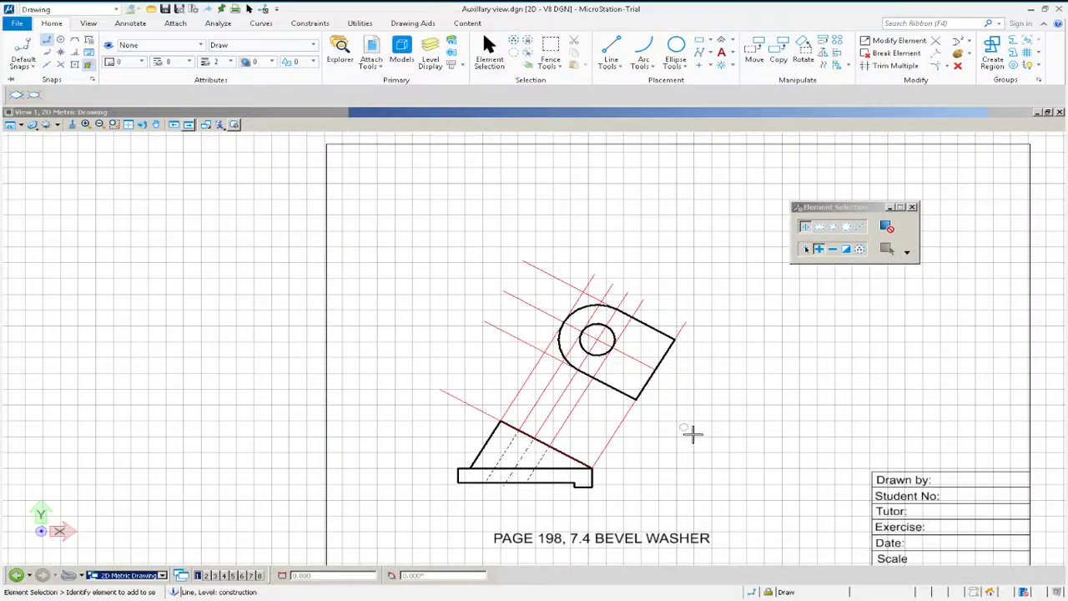
middle_drag(691, 432, 592, 402)
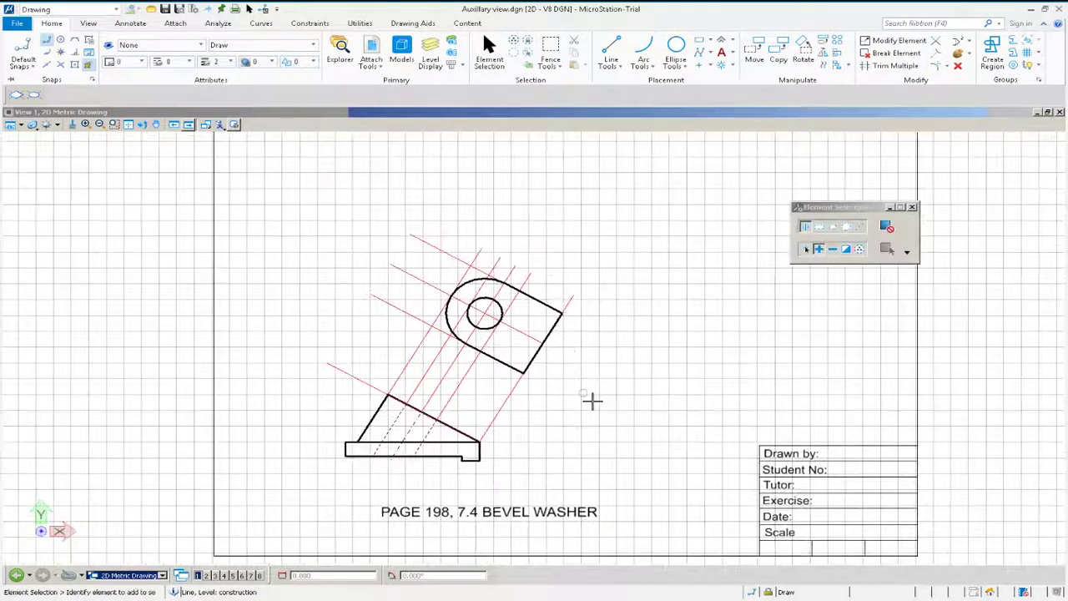